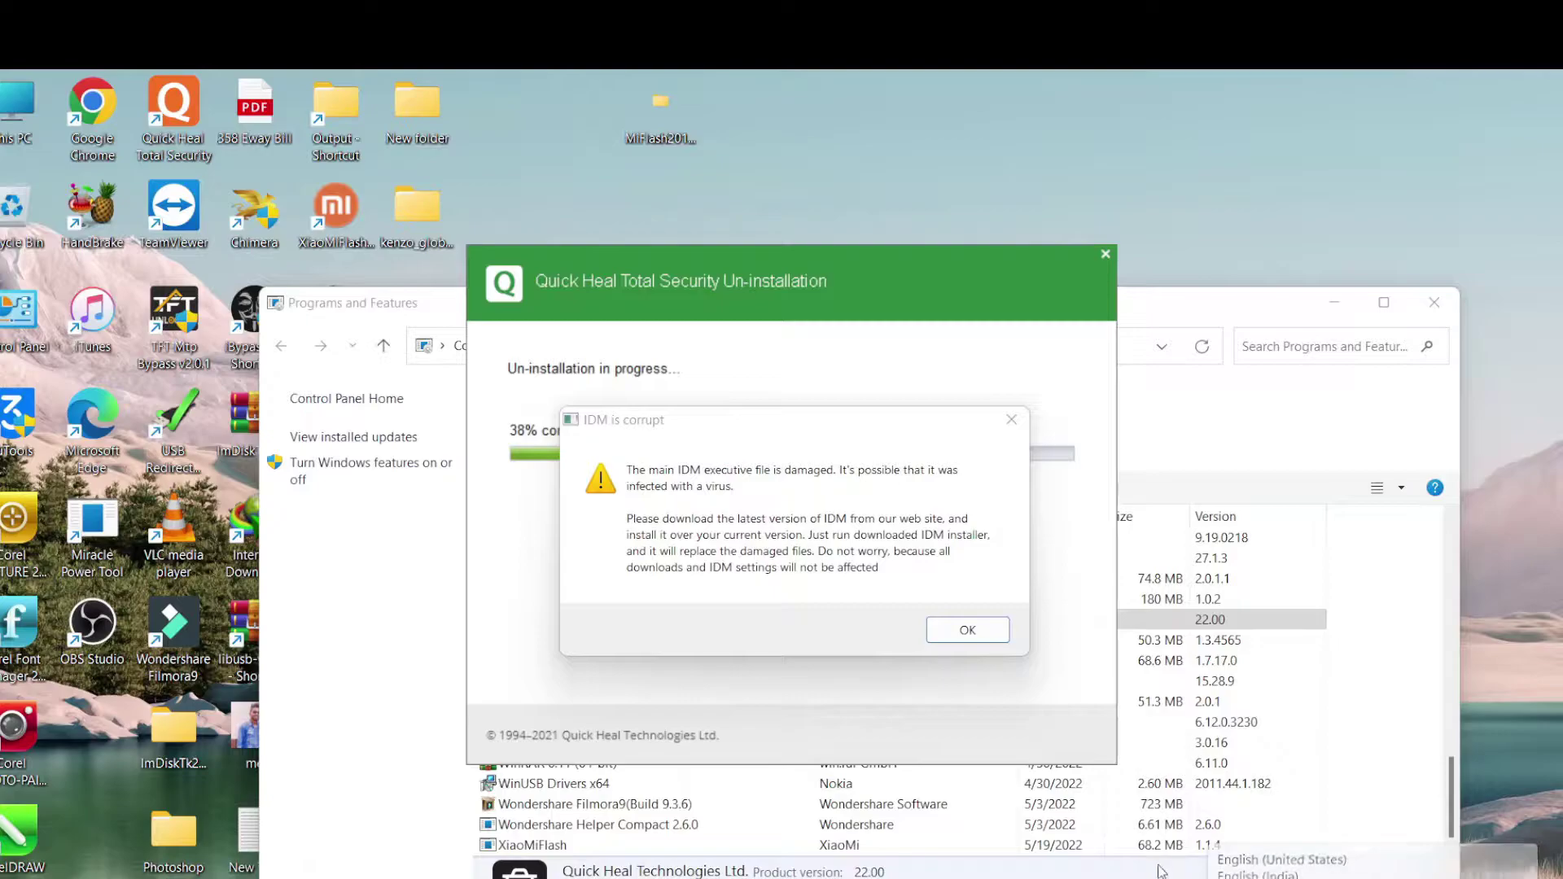
Dismiss the 'IDM is corrupt' warning so the Quick Heal uninstaller keeps running
{"action": "left_click", "coordinate": [1009, 421]}
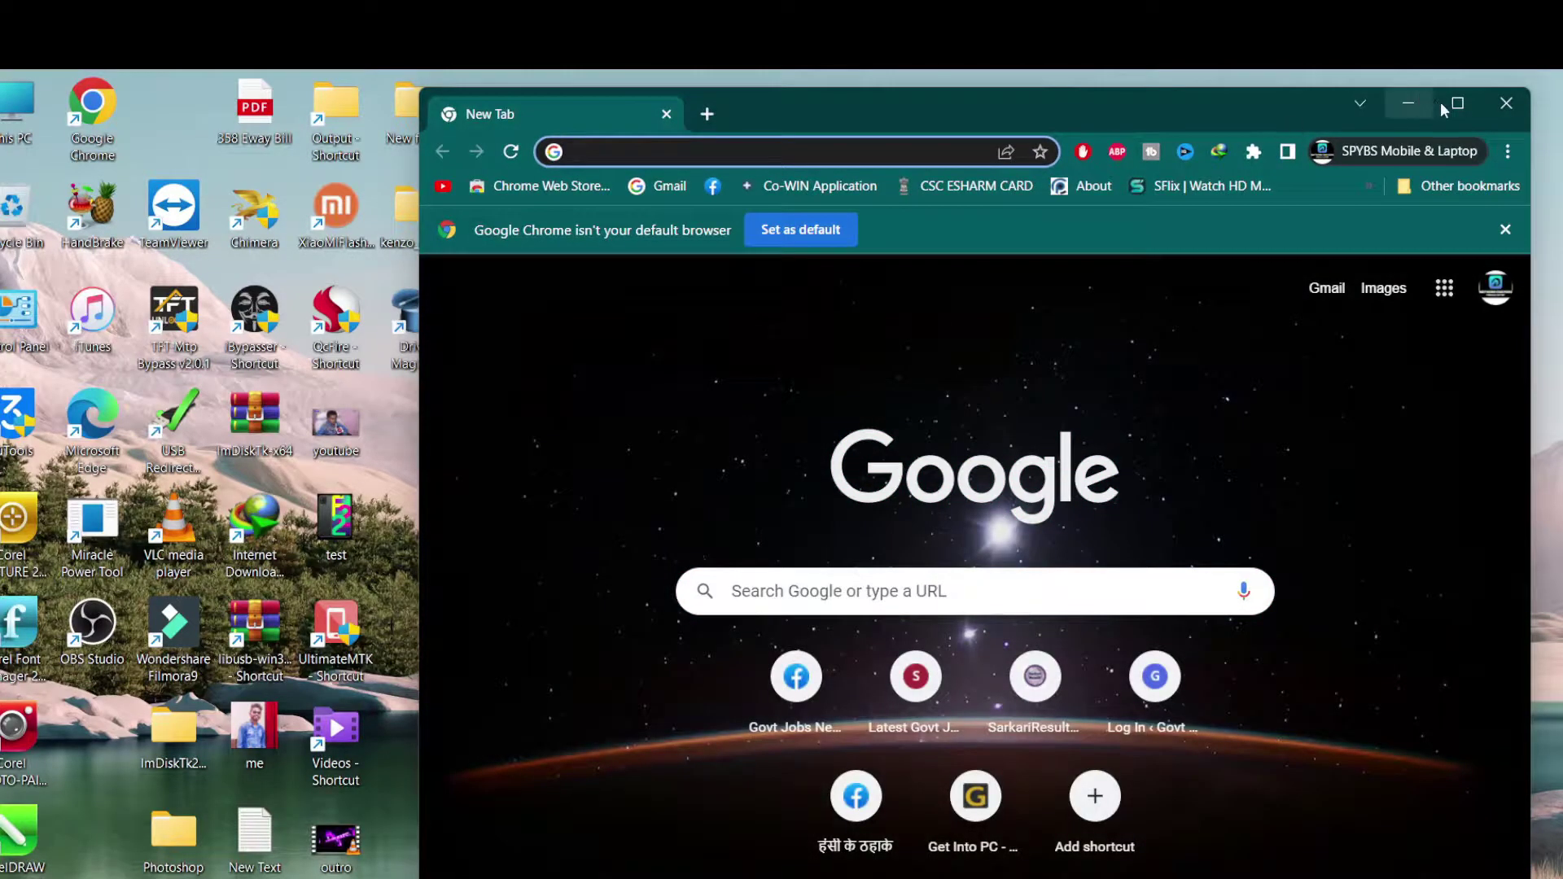
Maximize Chrome, review its Downloads page, then minimize it to reveal the desktop
{"action": "left_click", "coordinate": [1455, 105]}
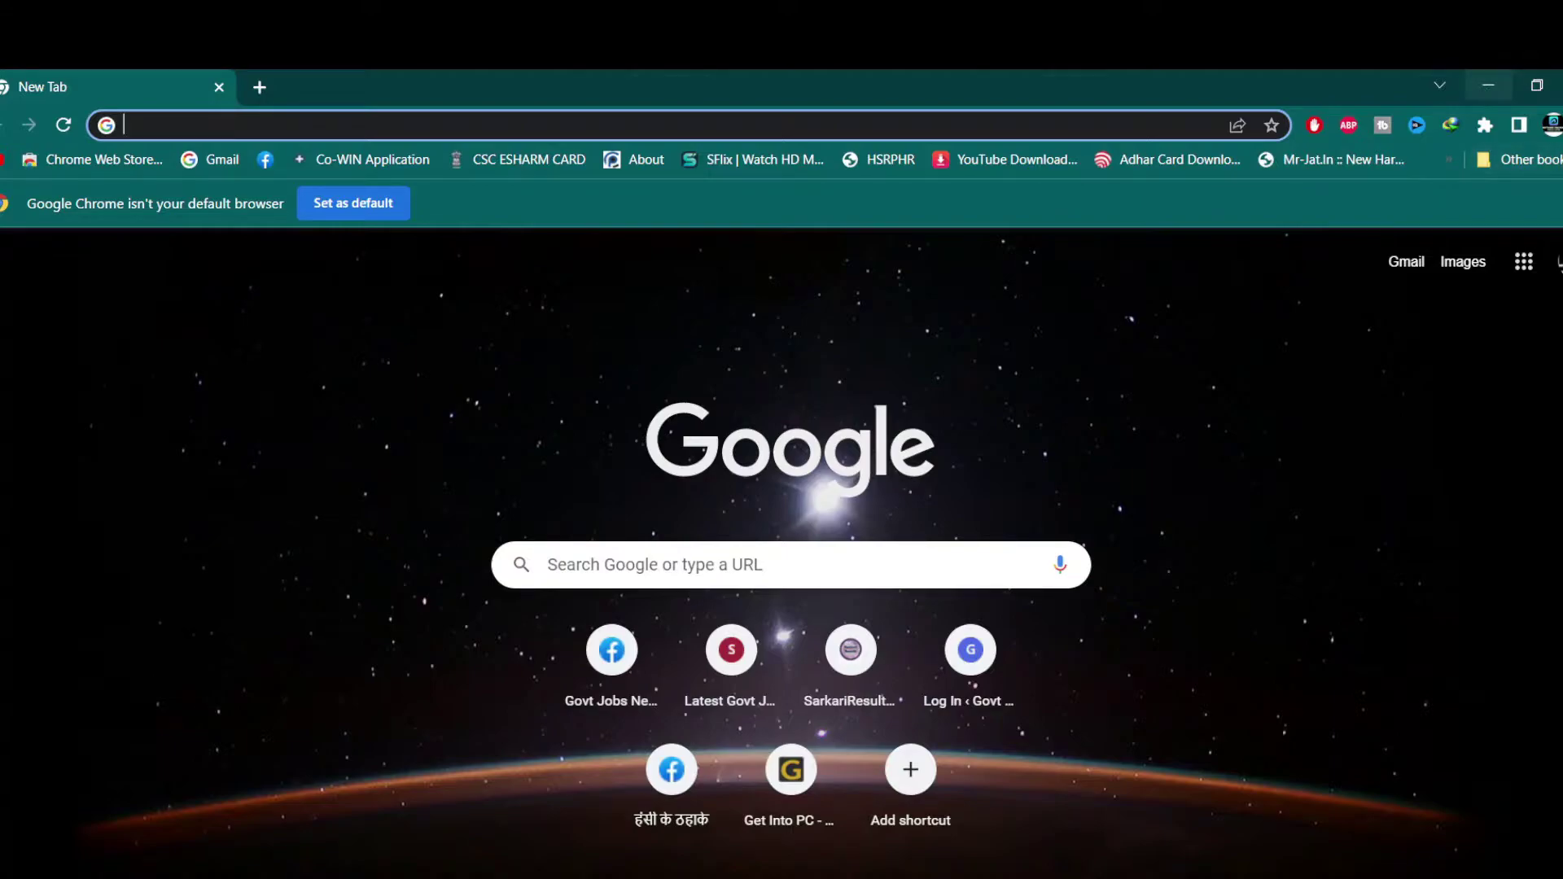
{"action": "key", "text": "alt+f"}
{"action": "left_click", "coordinate": [1420, 271]}
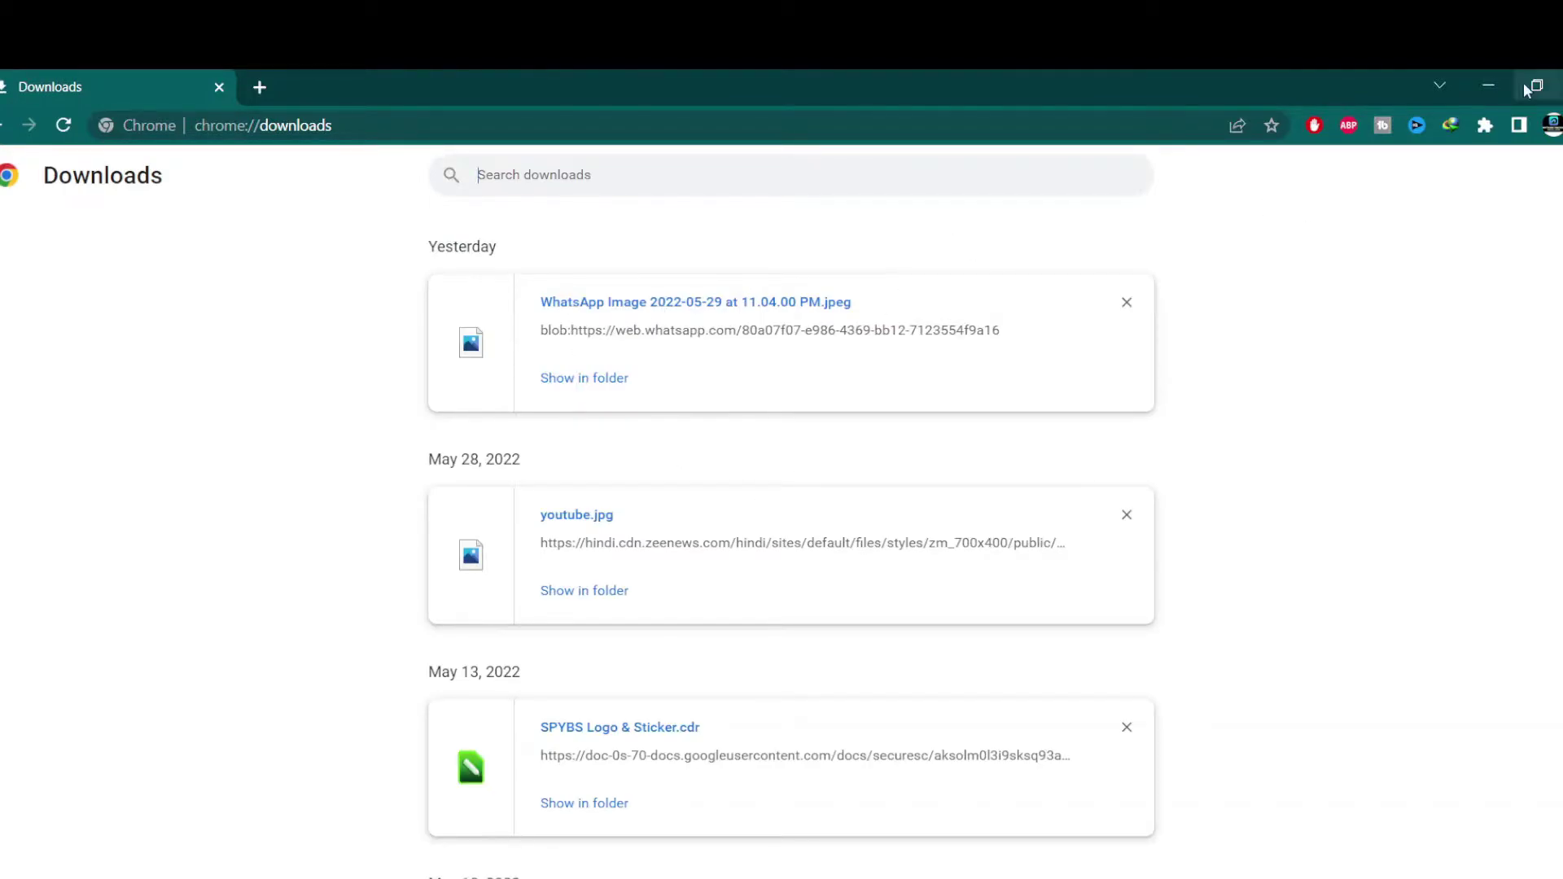
{"action": "left_click", "coordinate": [1484, 90]}
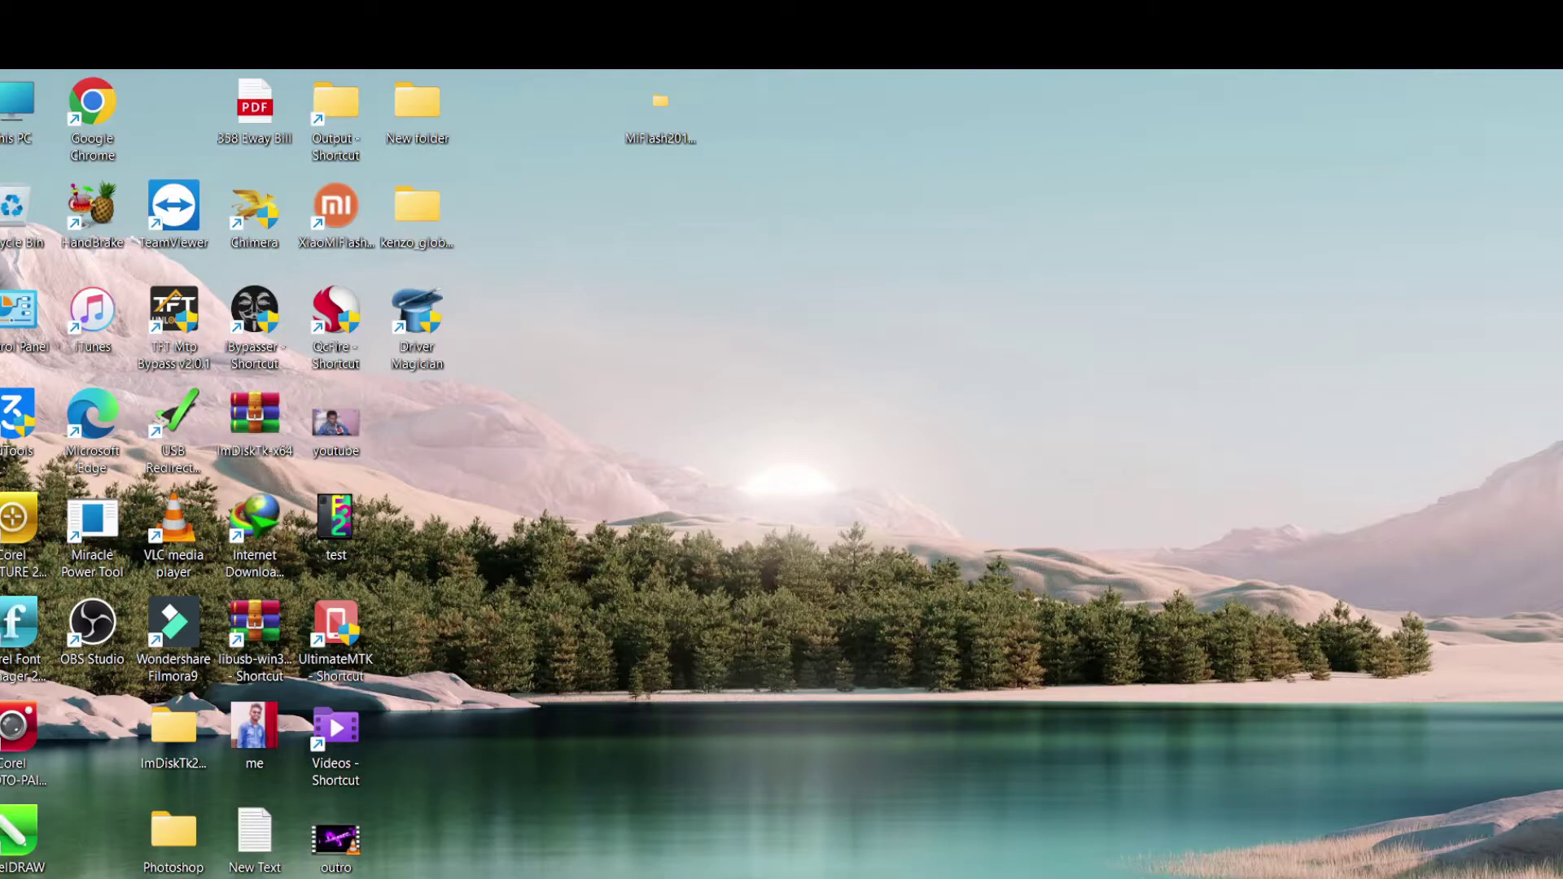
Open Internet Download Manager from the tray, close Tip of the Day, and right-click the Quick Heal download
{"action": "left_click", "coordinate": [1318, 878]}
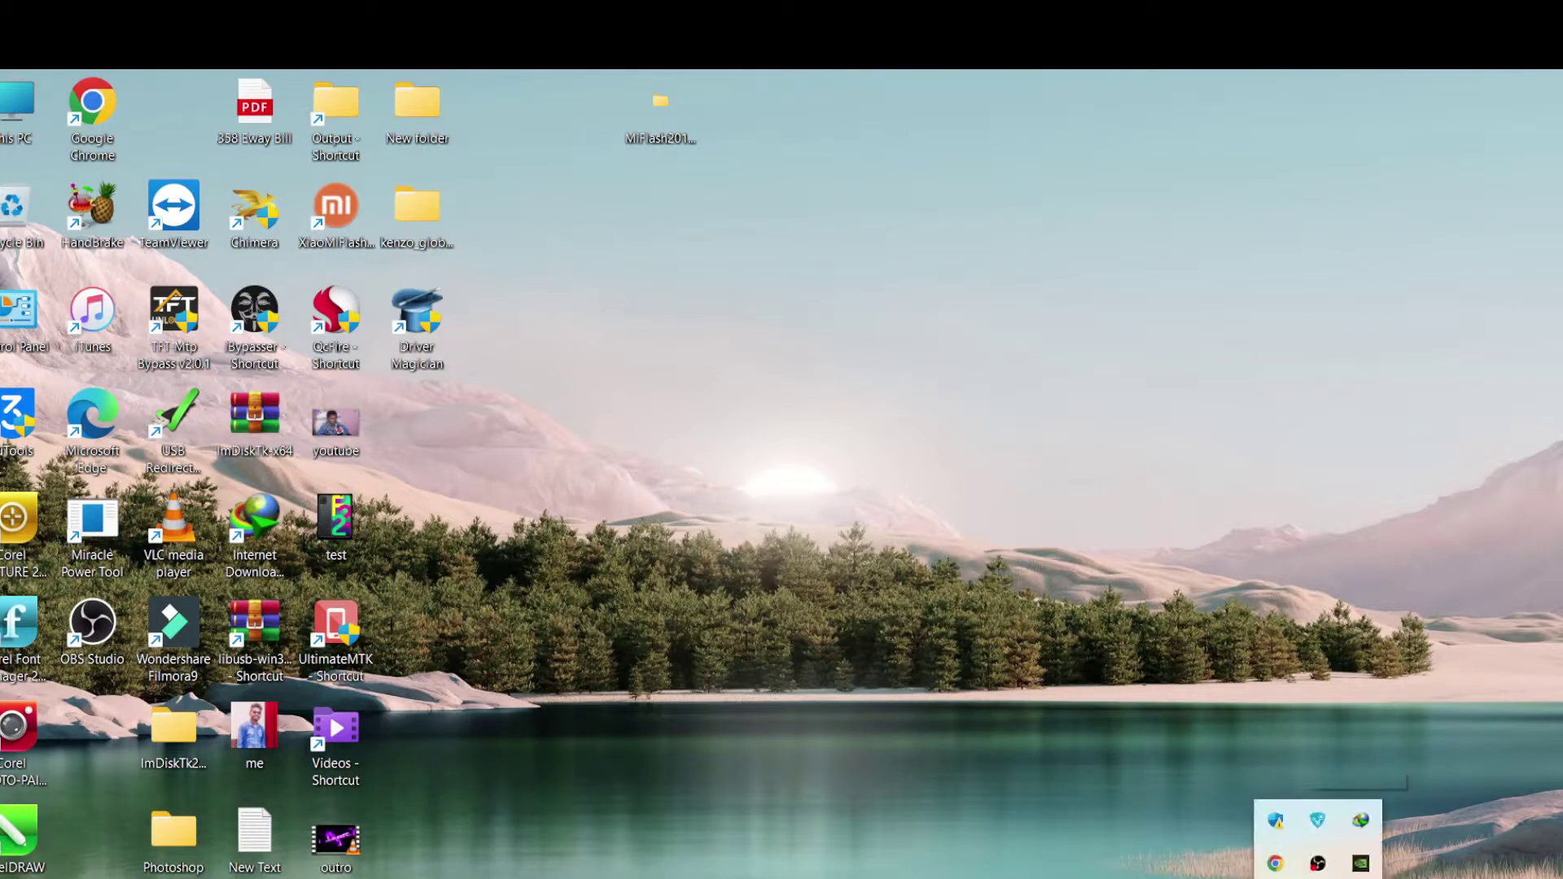
{"action": "double_click", "coordinate": [1360, 820]}
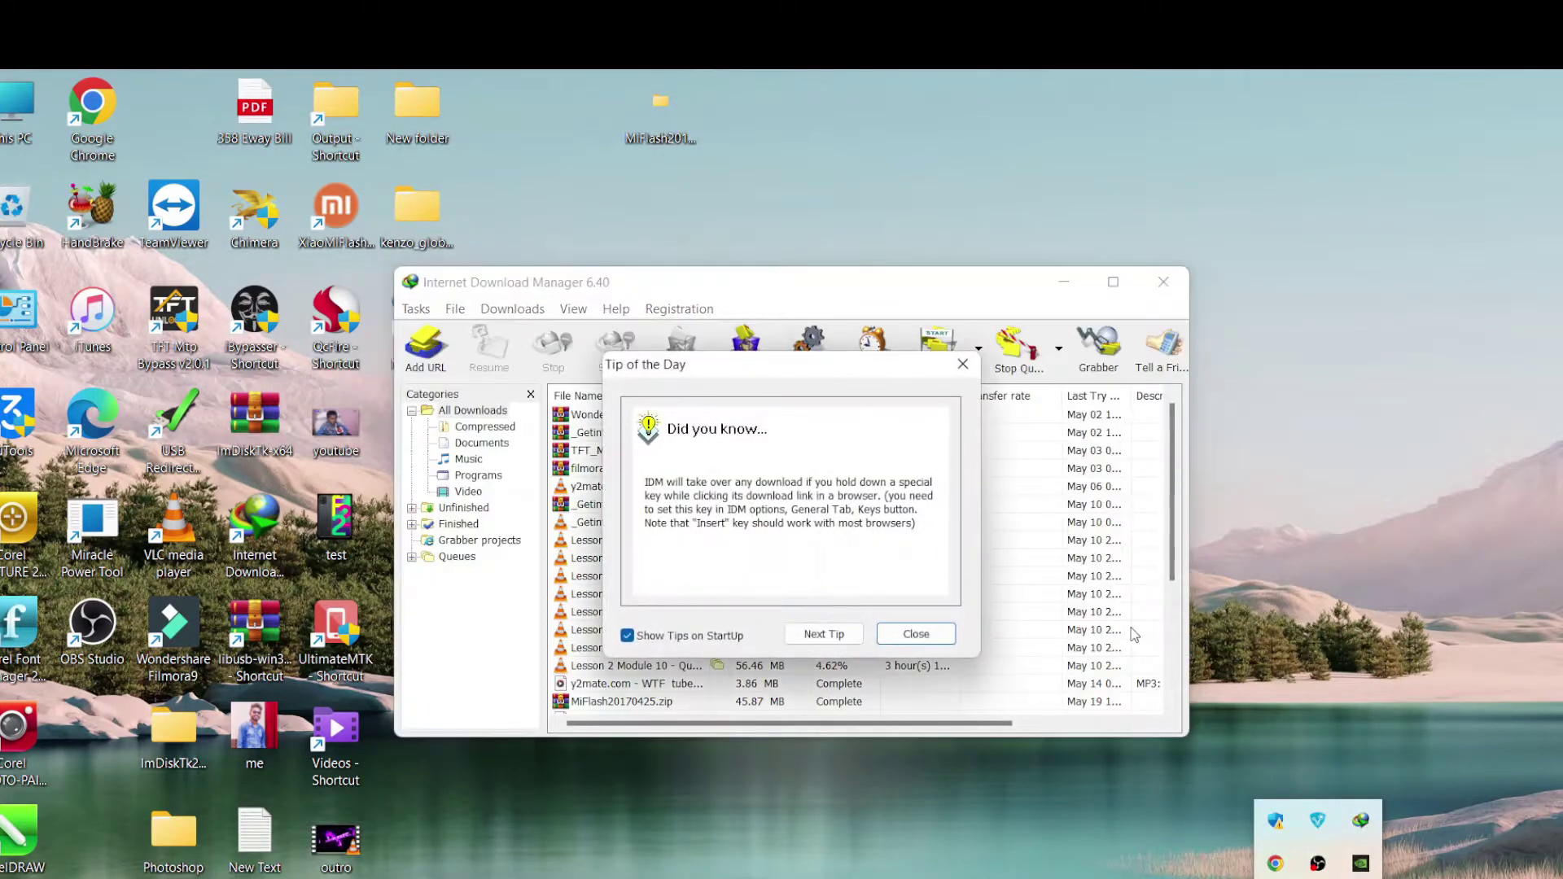
{"action": "left_click", "coordinate": [928, 631]}
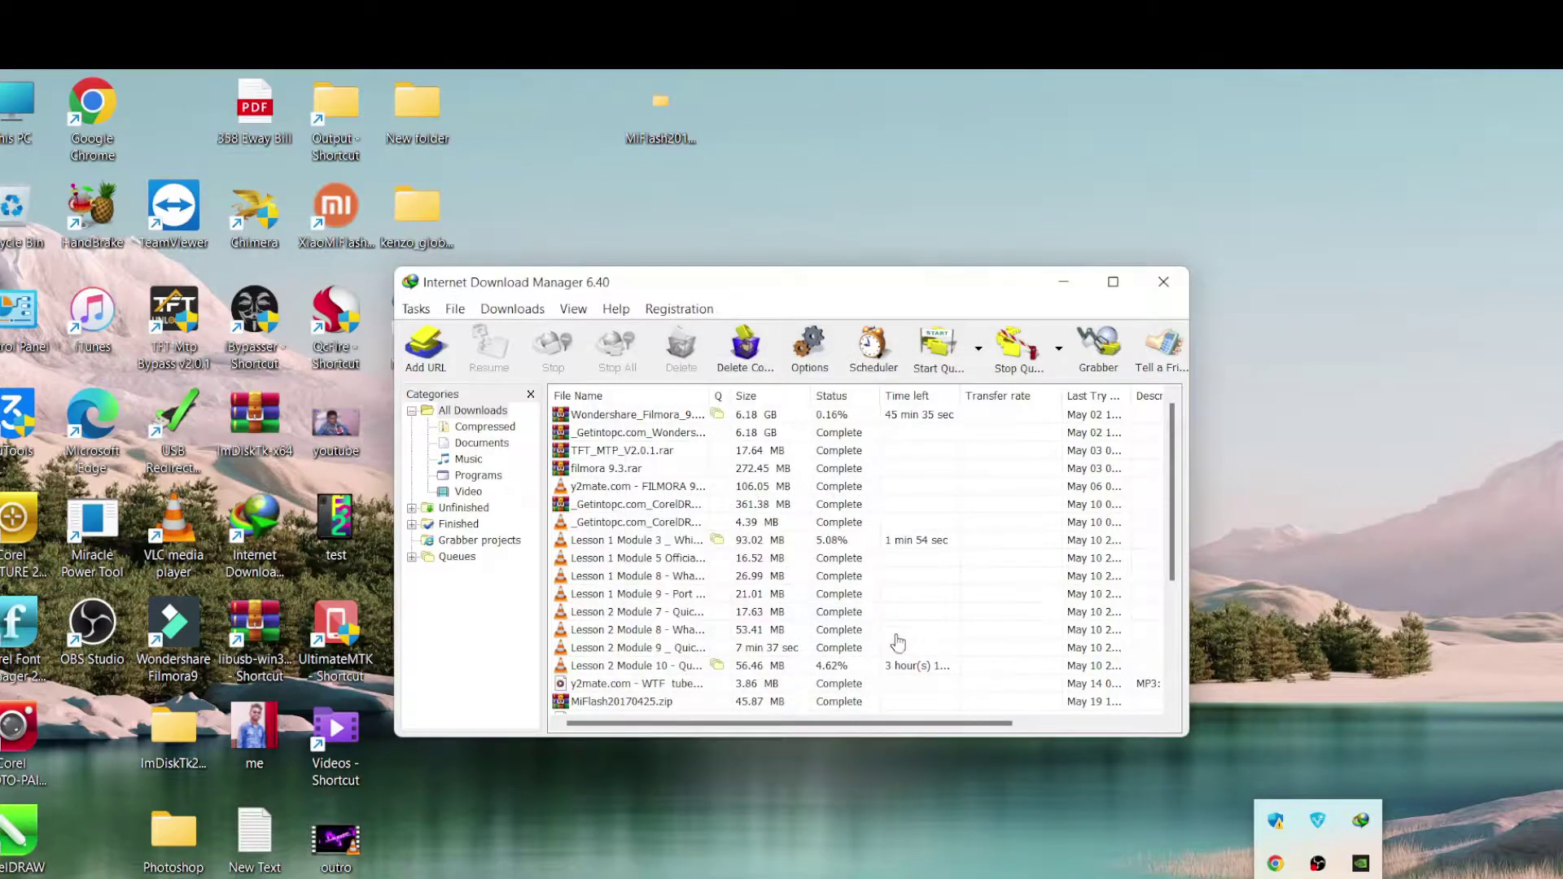
{"action": "left_click", "coordinate": [636, 701]}
{"action": "scroll", "coordinate": [638, 705], "scroll_direction": "down", "scroll_amount": 4}
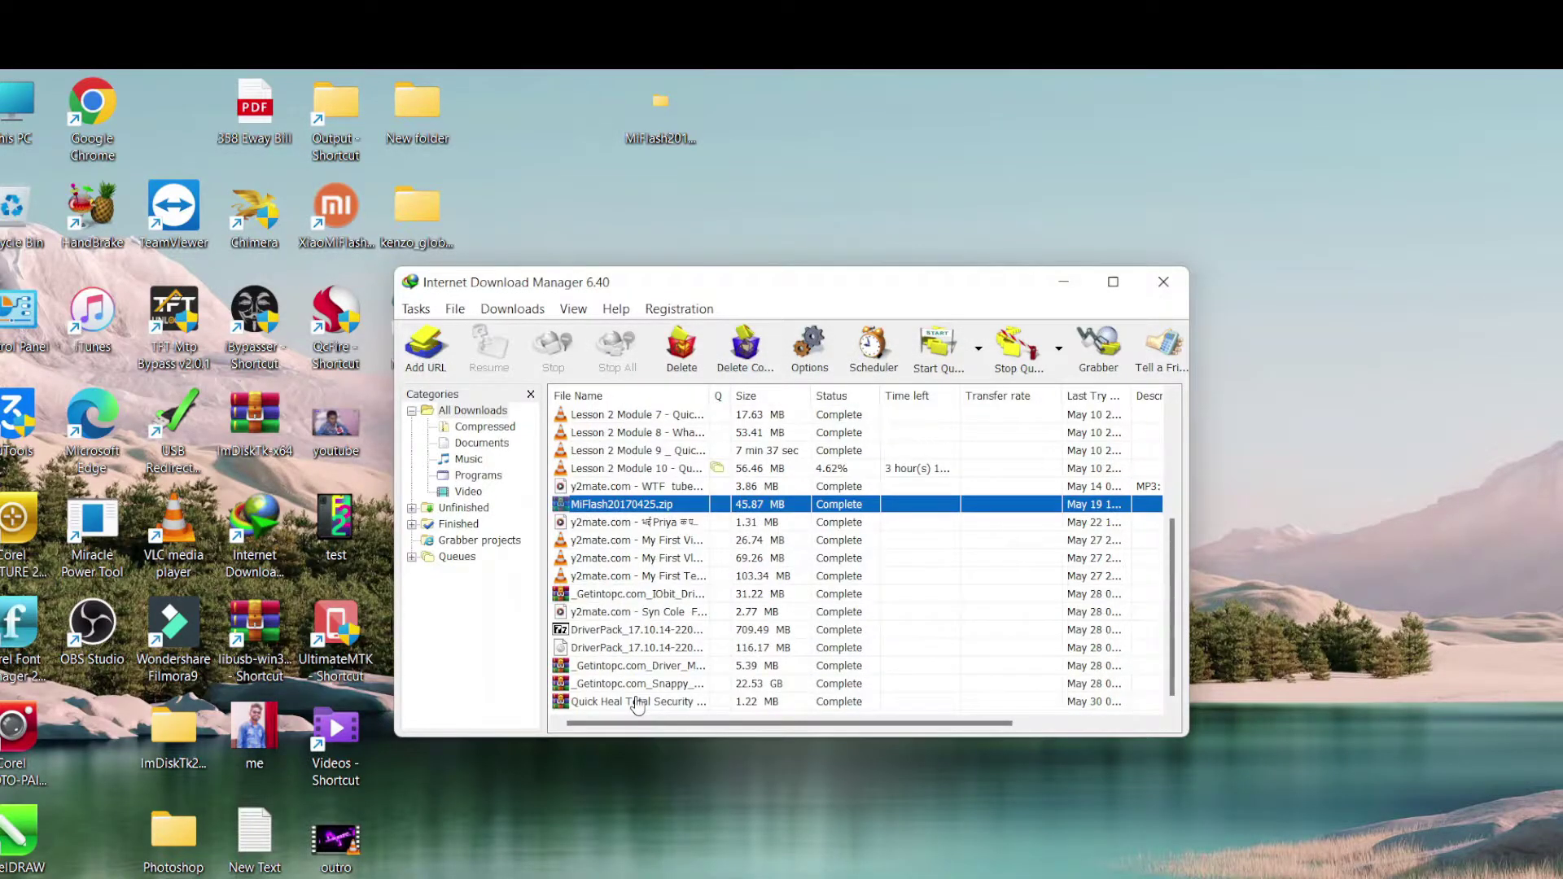
{"action": "left_click", "coordinate": [638, 701]}
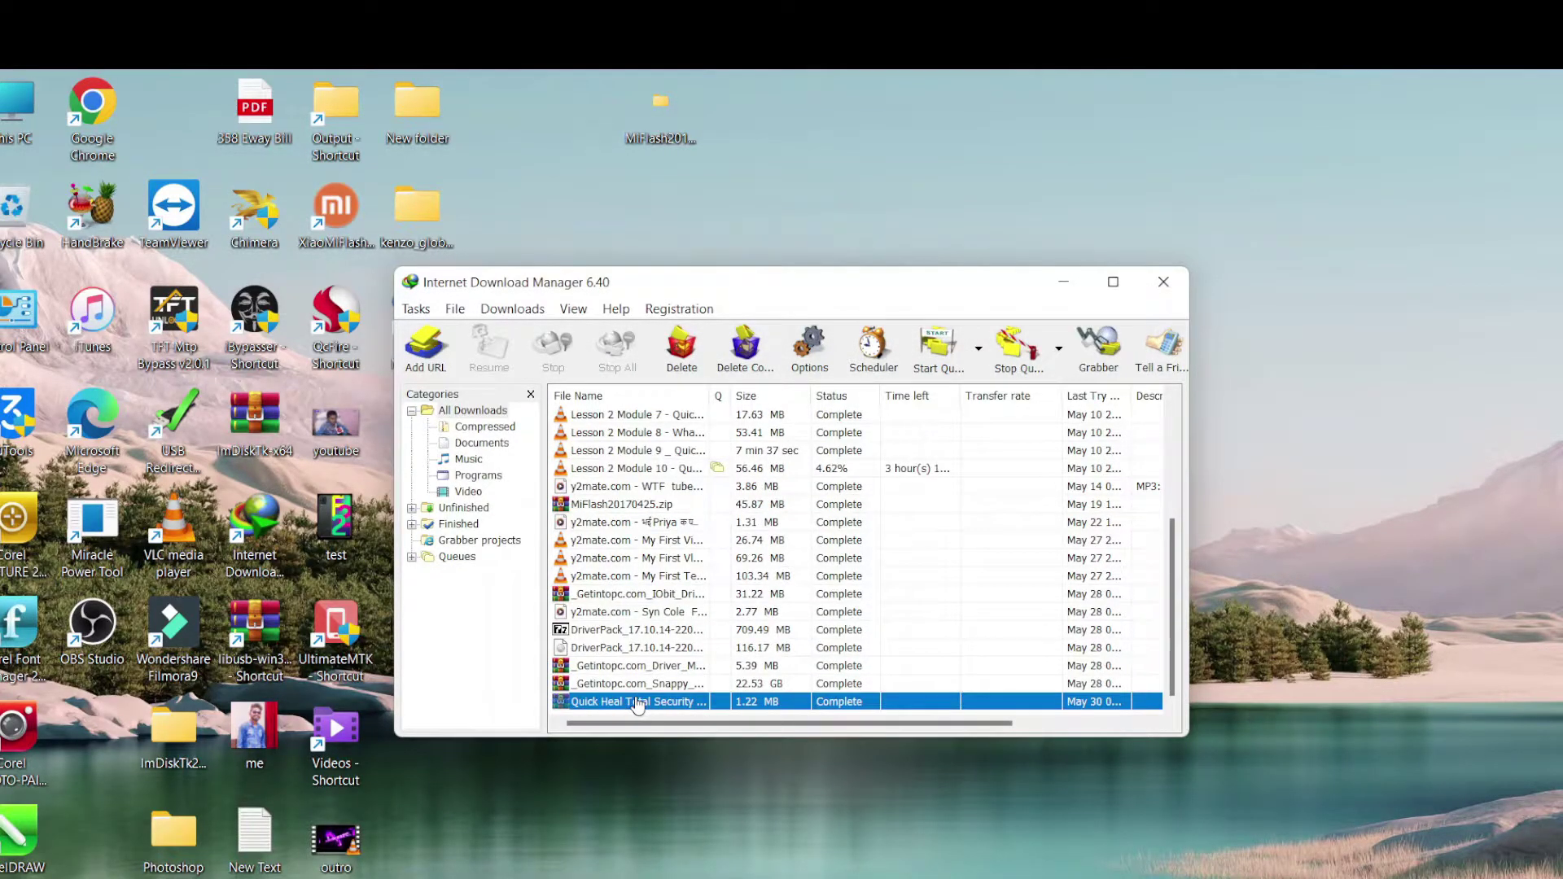
{"action": "right_click", "coordinate": [638, 701]}
Open the download's folder and extract the password-protected Quick Heal Trial Reset archive into its own folder with WinRAR
{"action": "left_click", "coordinate": [788, 395]}
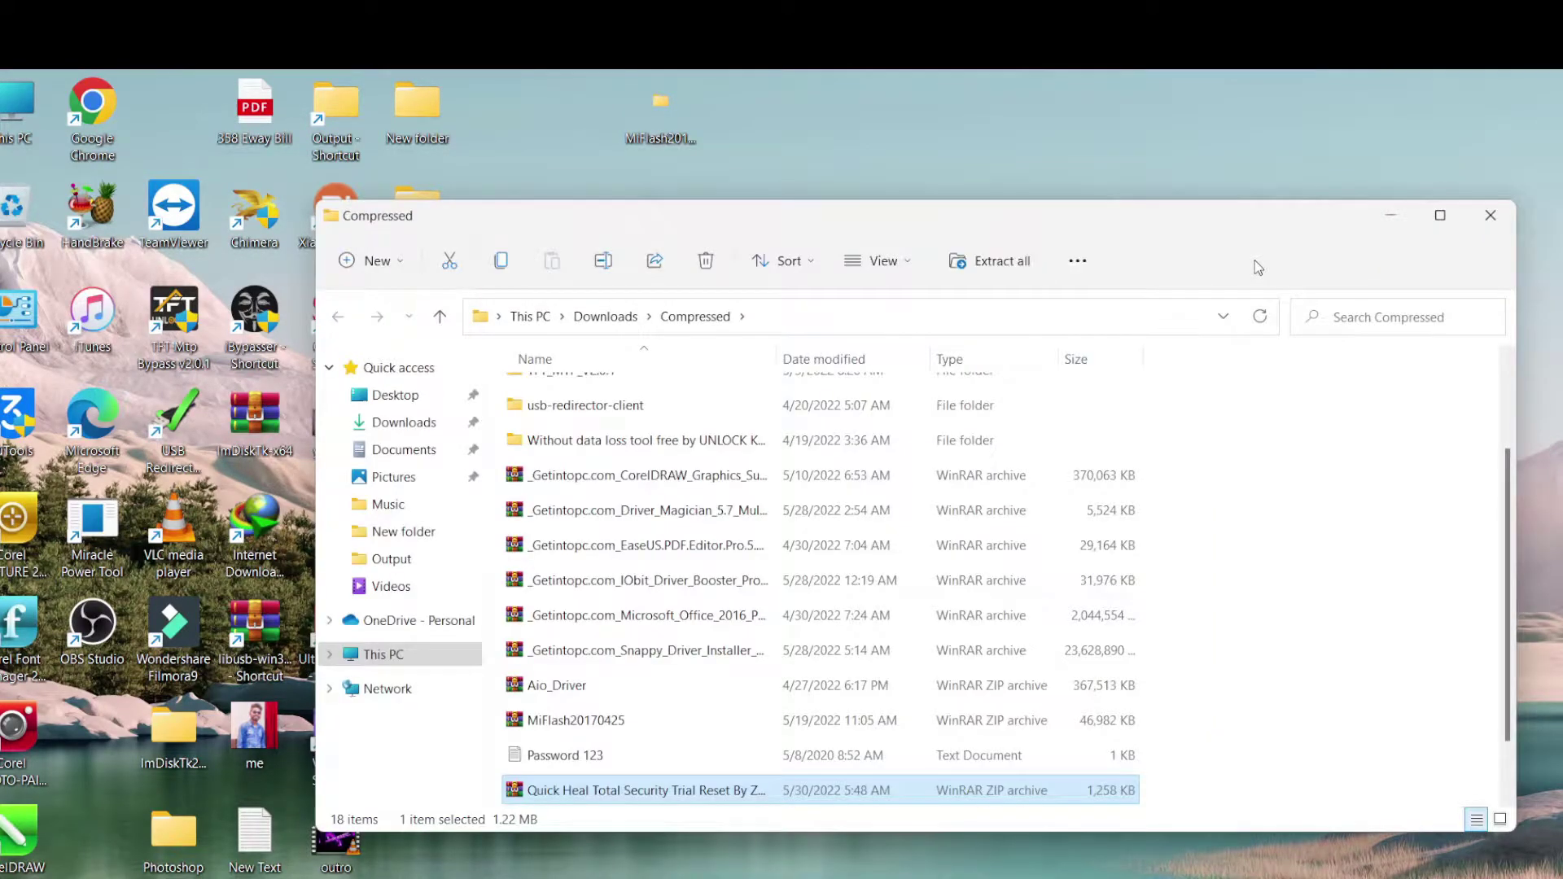
{"action": "left_click", "coordinate": [706, 799]}
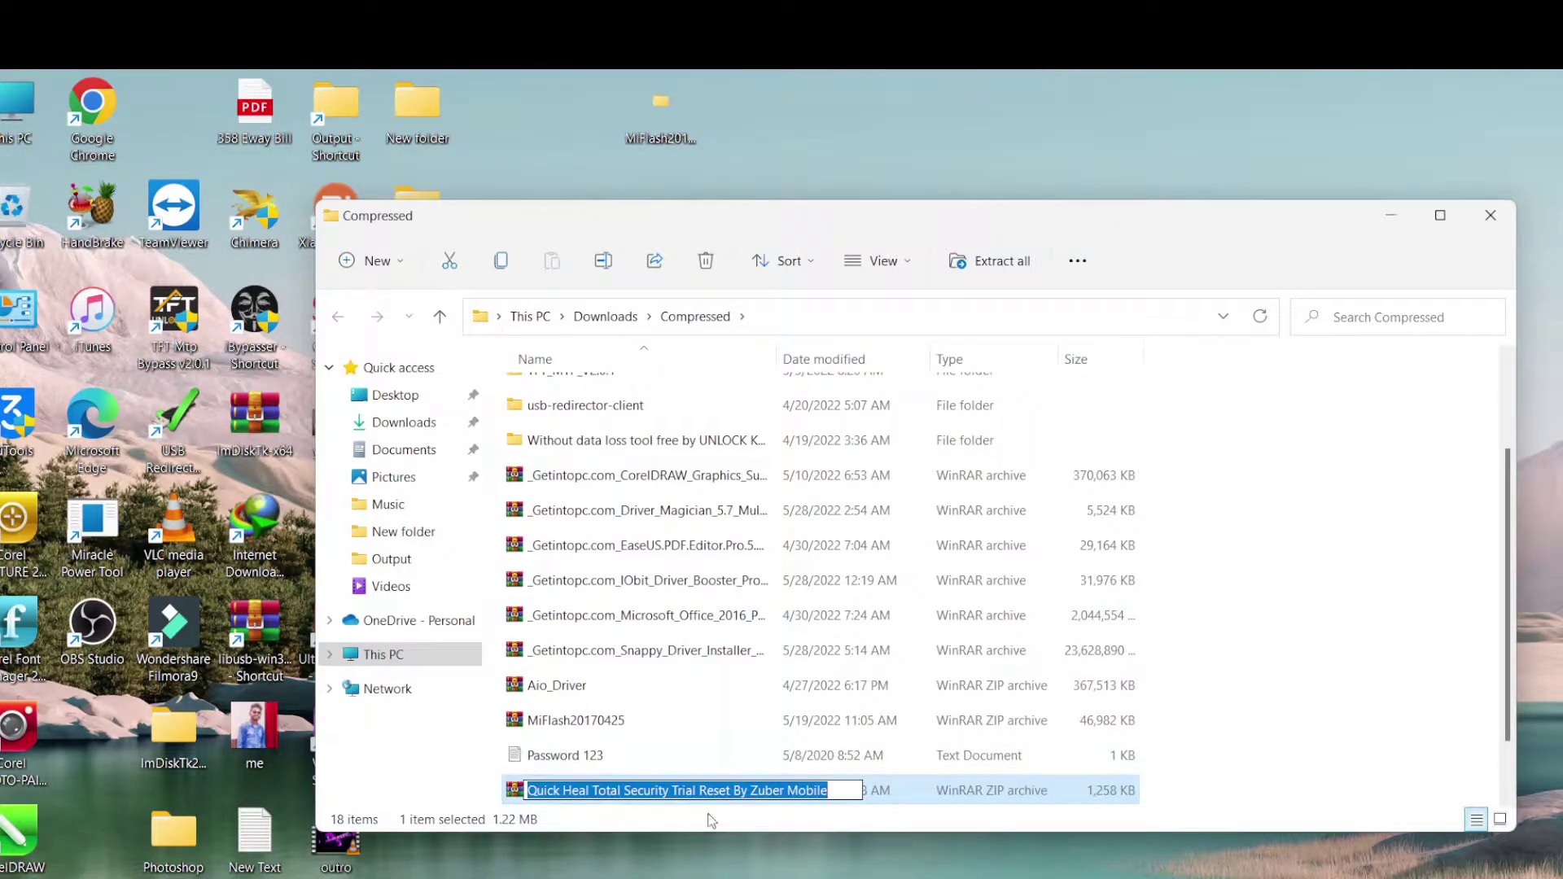
{"action": "left_click", "coordinate": [977, 794]}
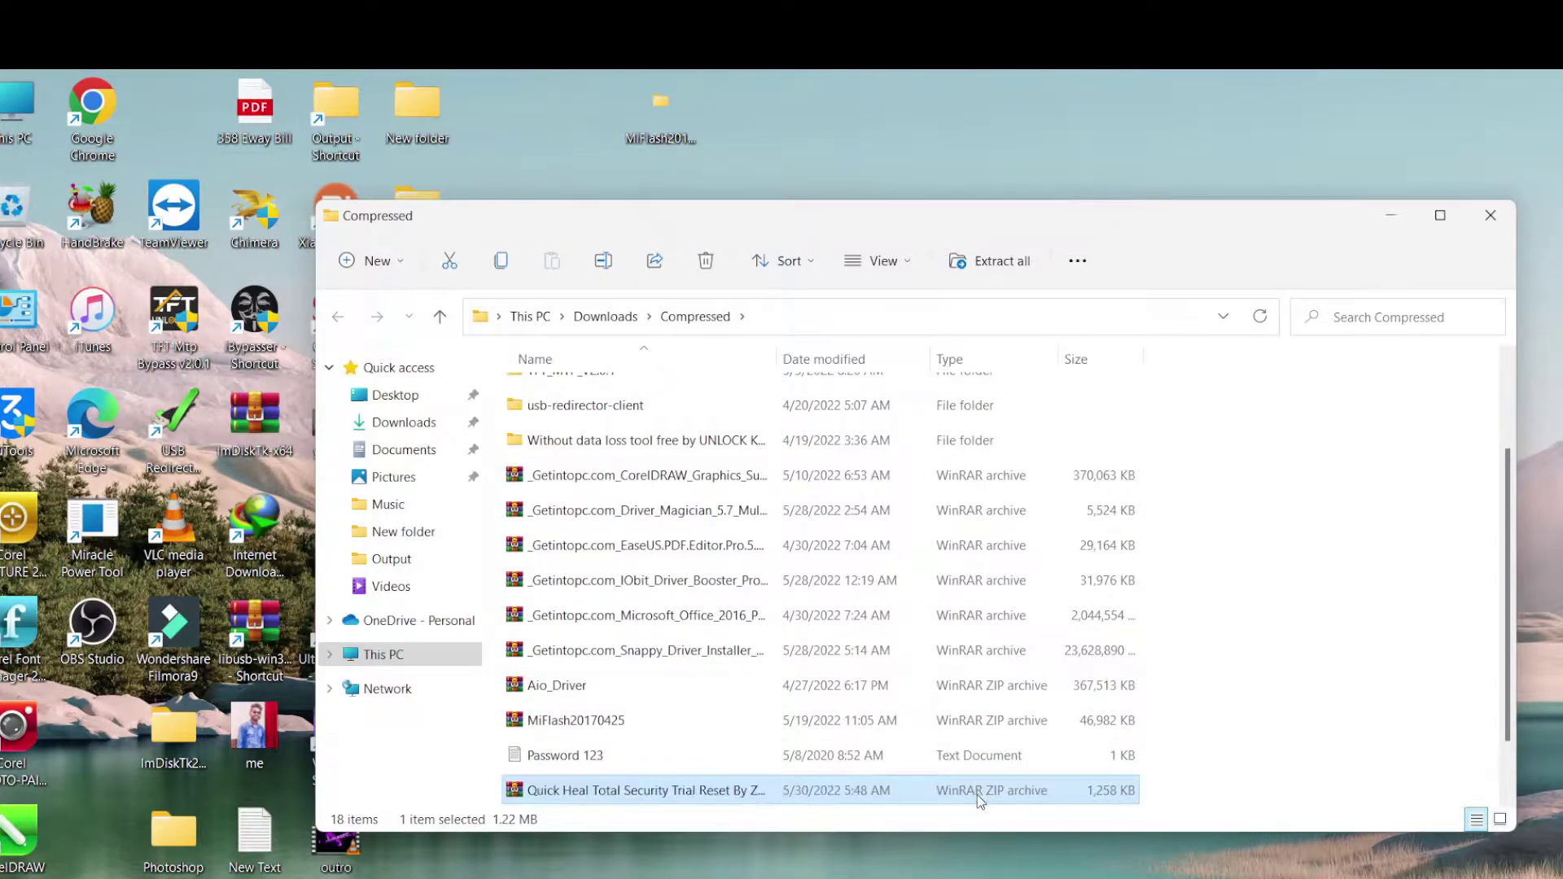
{"action": "right_click", "coordinate": [679, 792]}
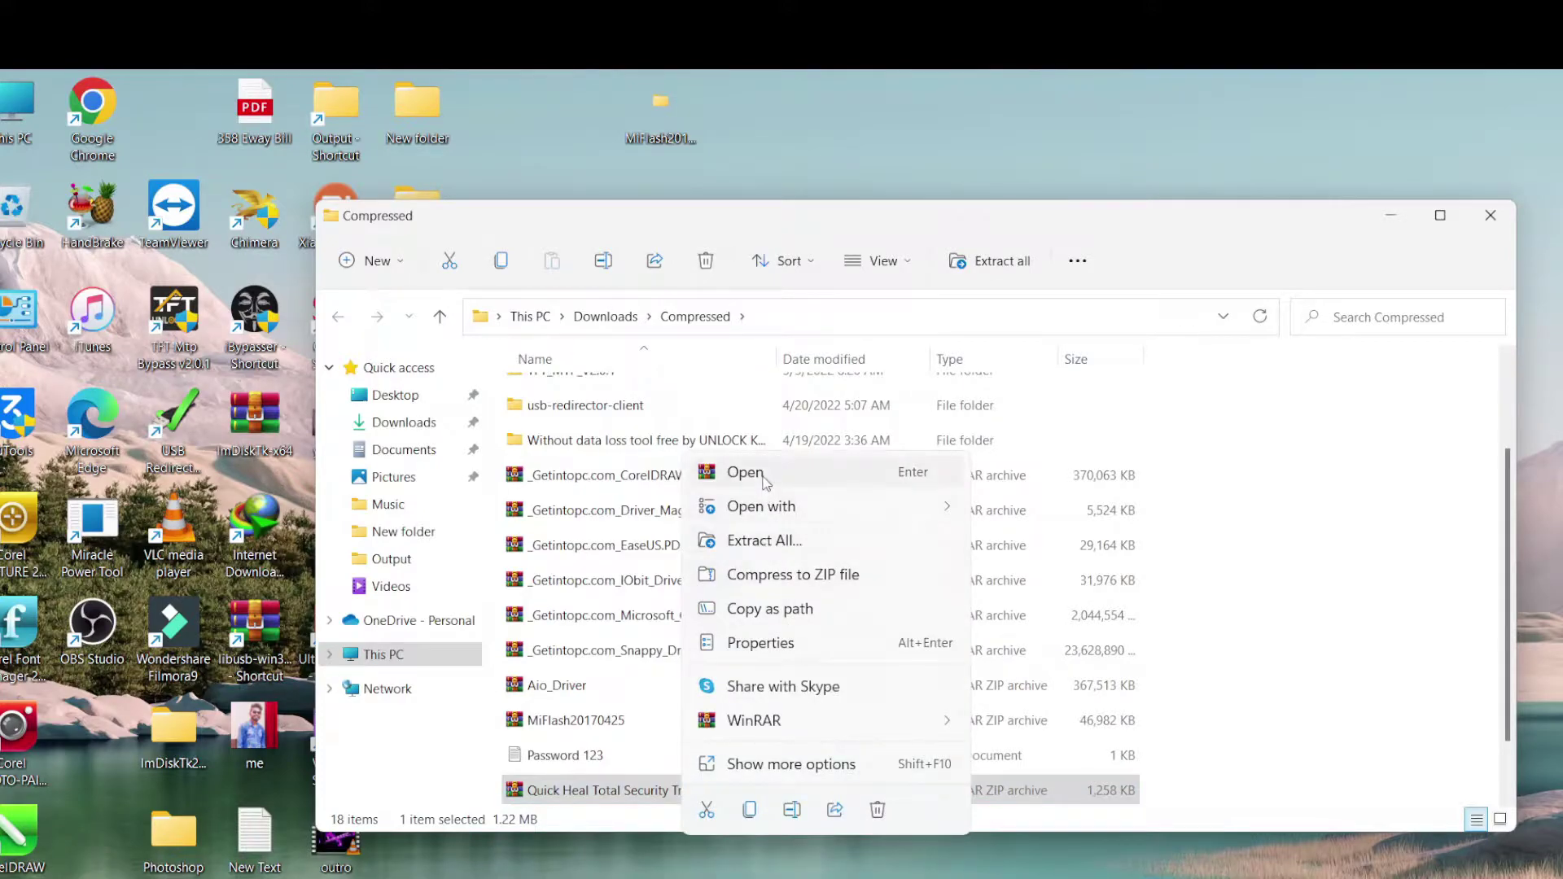
{"action": "mouse_move", "coordinate": [779, 722]}
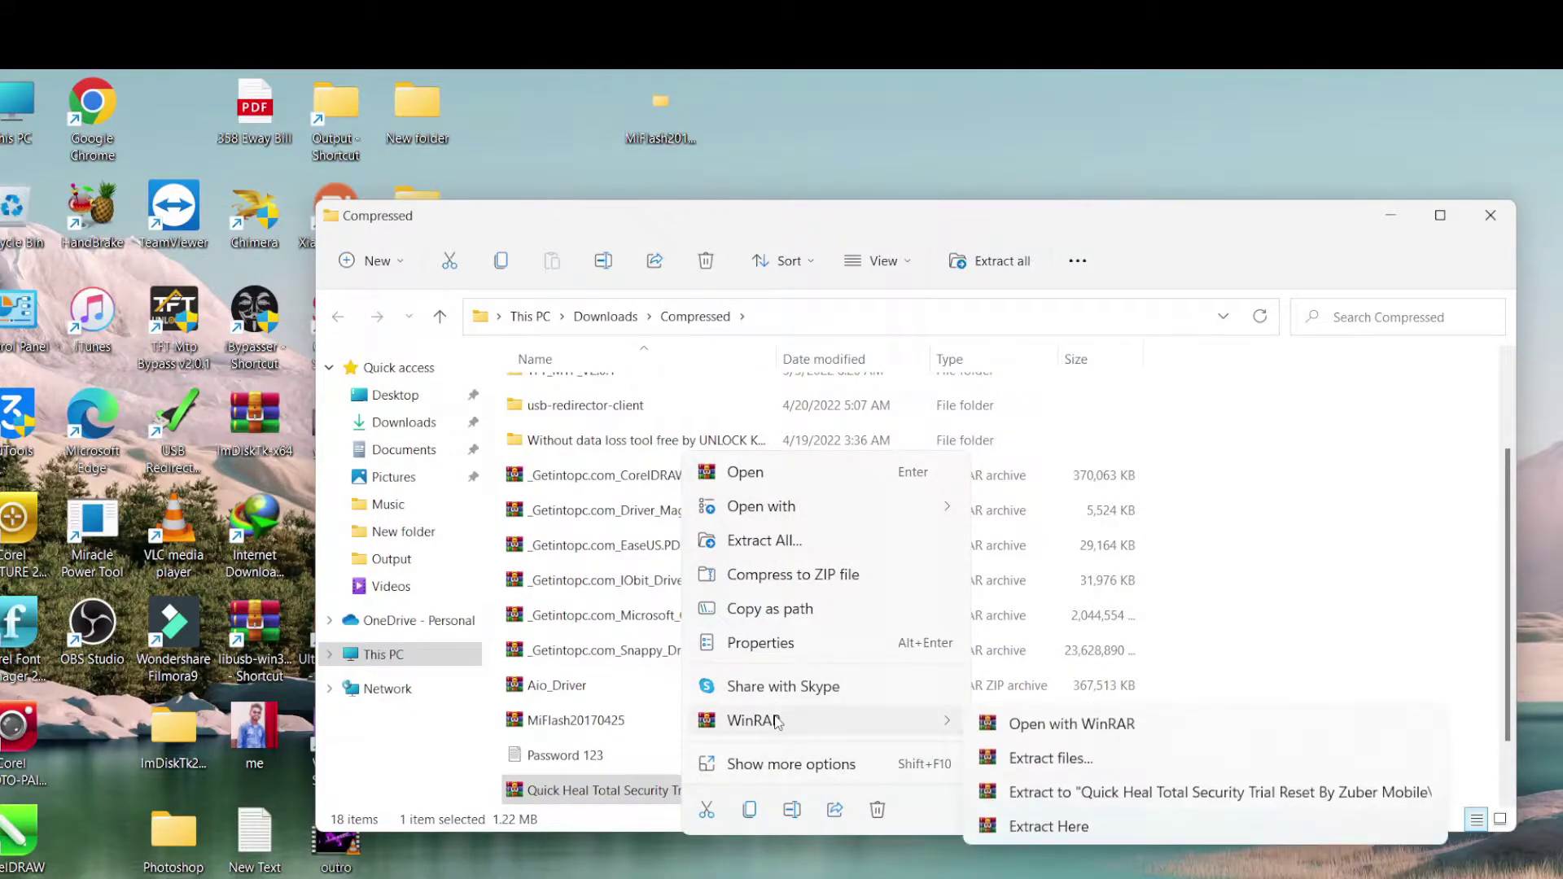
{"action": "left_click", "coordinate": [1124, 791]}
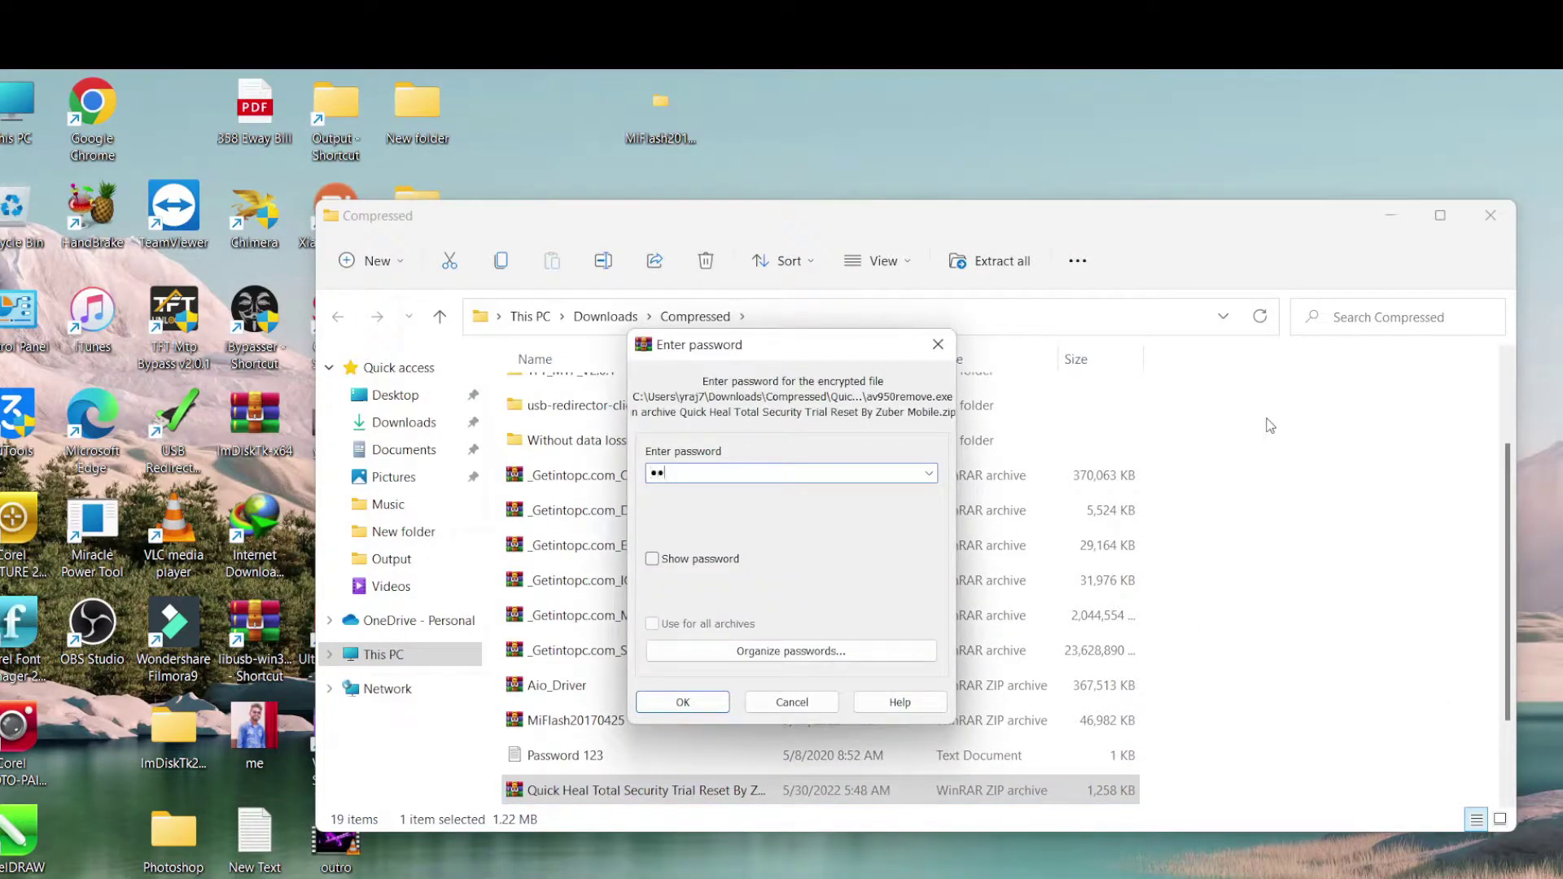
{"action": "key", "text": "Return"}
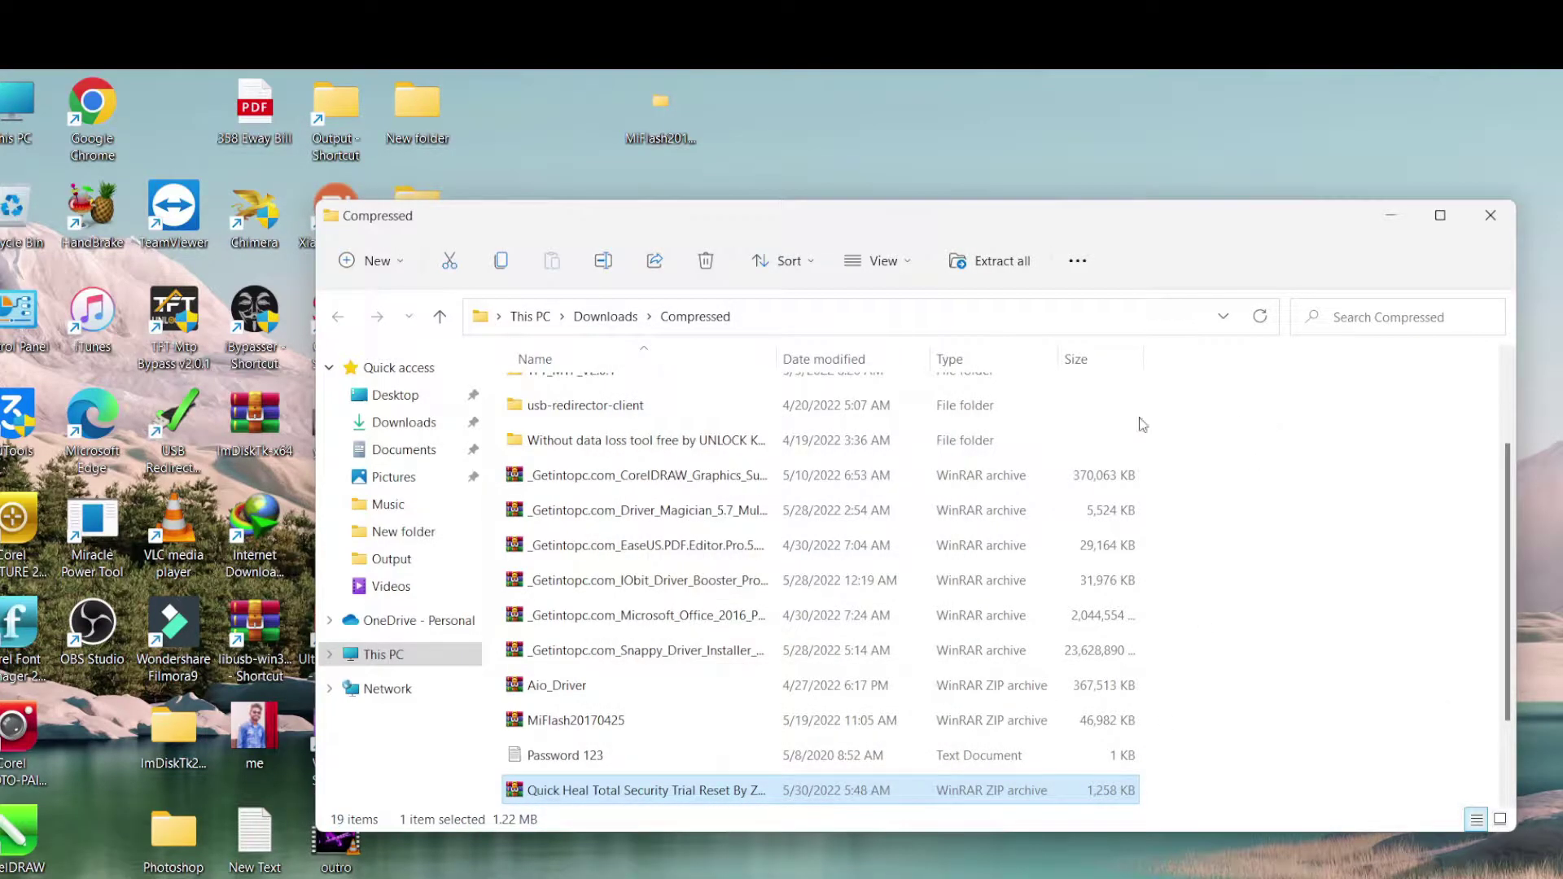
Close Internet Download Manager, drag the extracted Quick Heal folder onto the desktop, and close the Compressed window
{"action": "left_click_drag", "start_coordinate": [1160, 223], "coordinate": [1394, 208]}
{"action": "left_click", "coordinate": [470, 293]}
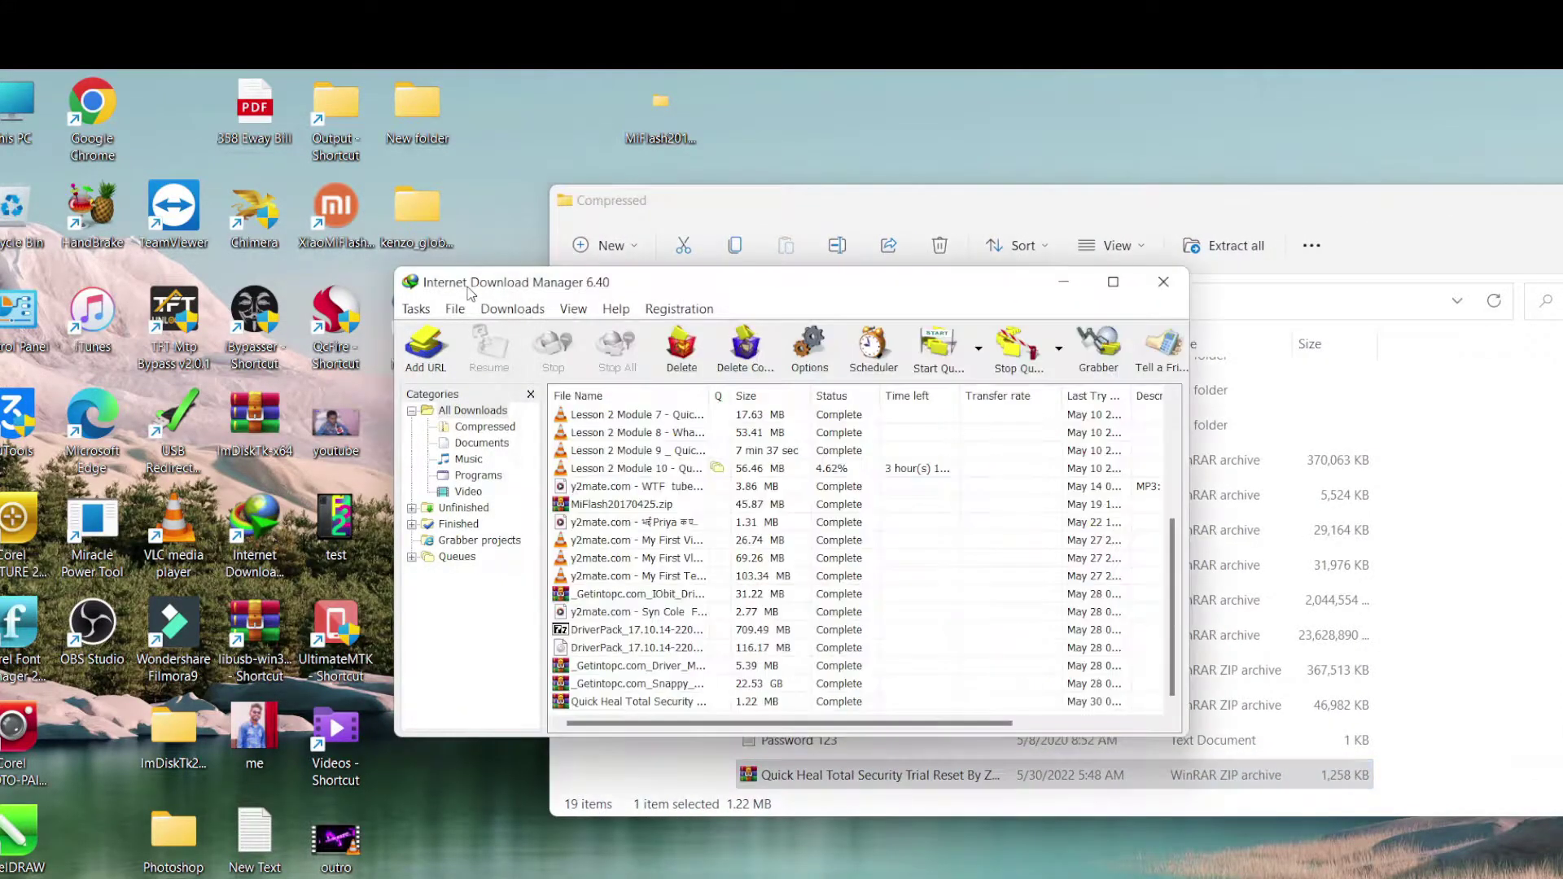
{"action": "left_click", "coordinate": [1149, 291]}
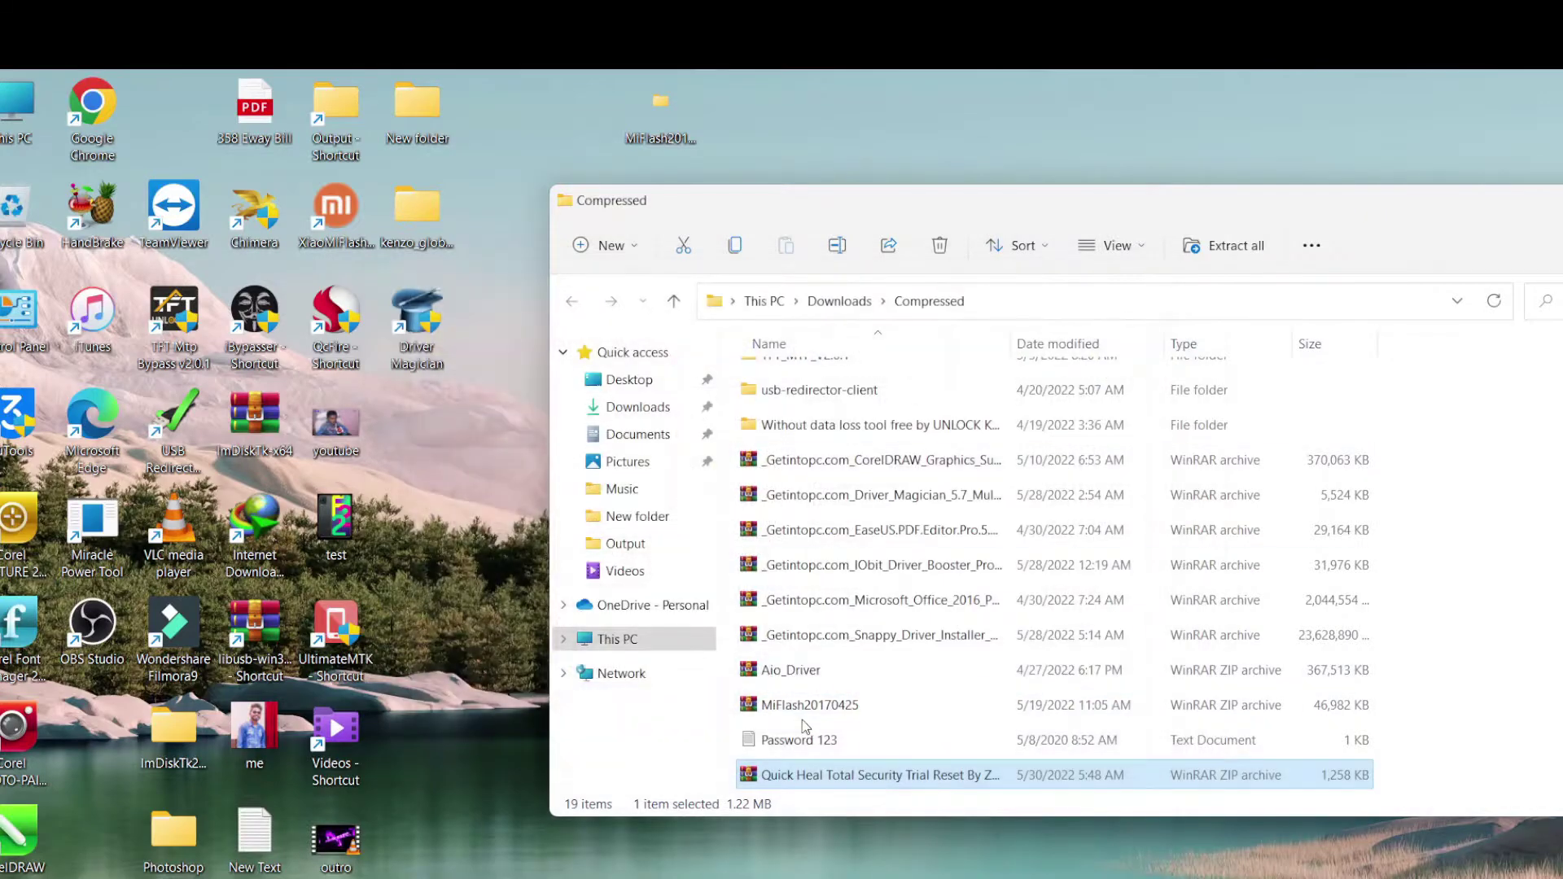
{"action": "scroll", "coordinate": [797, 743], "scroll_direction": "down", "scroll_amount": 2}
{"action": "mouse_move", "coordinate": [794, 778]}
{"action": "left_mouse_down"}
{"action": "mouse_move", "coordinate": [615, 704]}
{"action": "mouse_move", "coordinate": [434, 662]}
{"action": "left_mouse_up"}
{"action": "left_click_drag", "start_coordinate": [1465, 210], "coordinate": [1239, 174]}
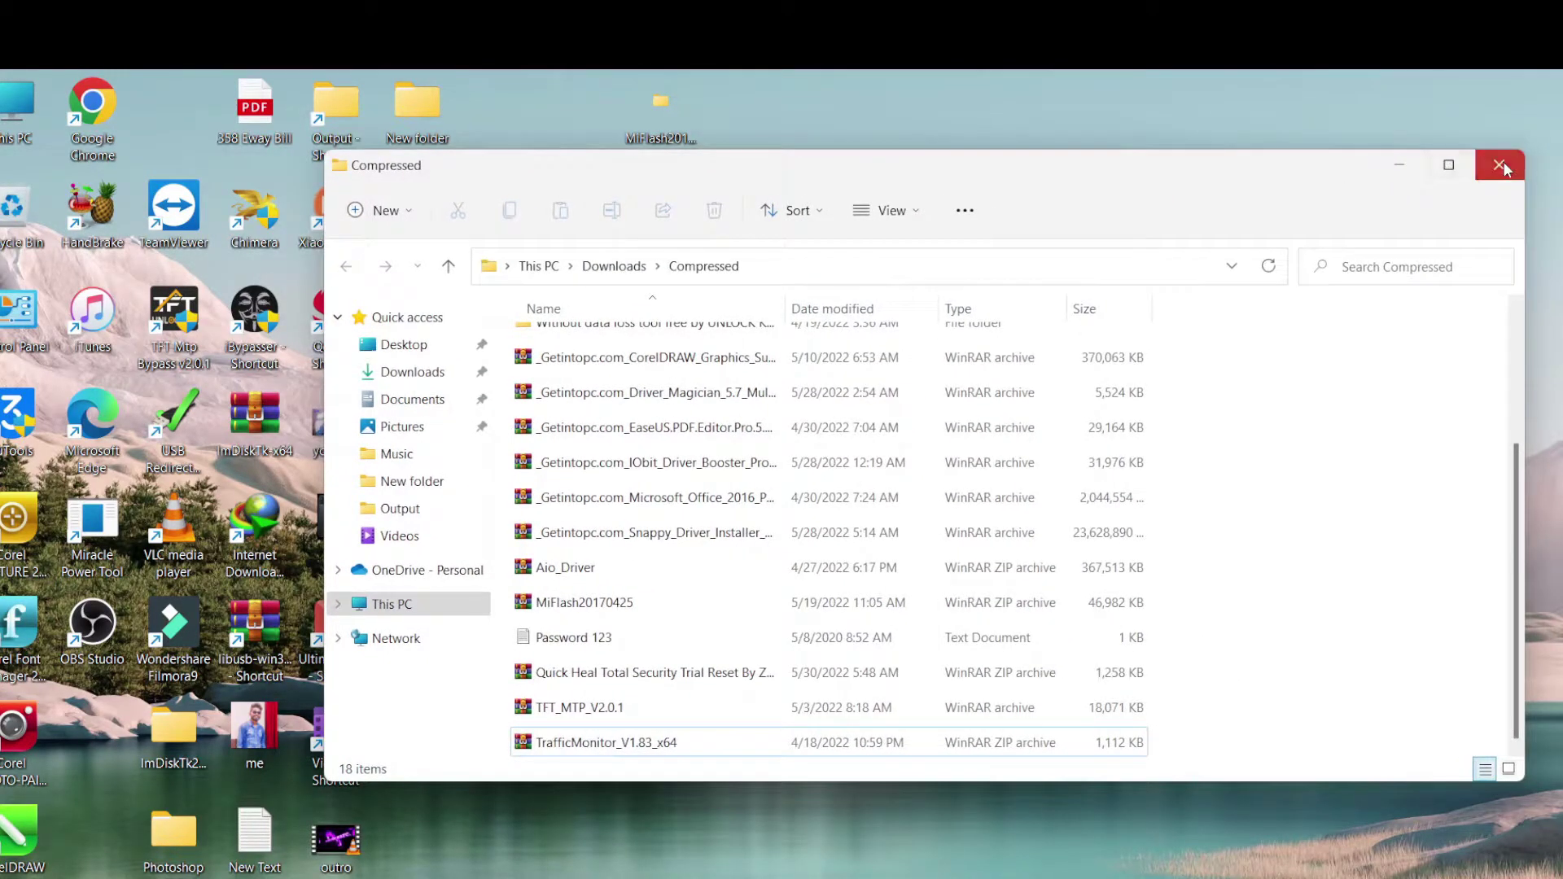
{"action": "left_click", "coordinate": [1499, 167]}
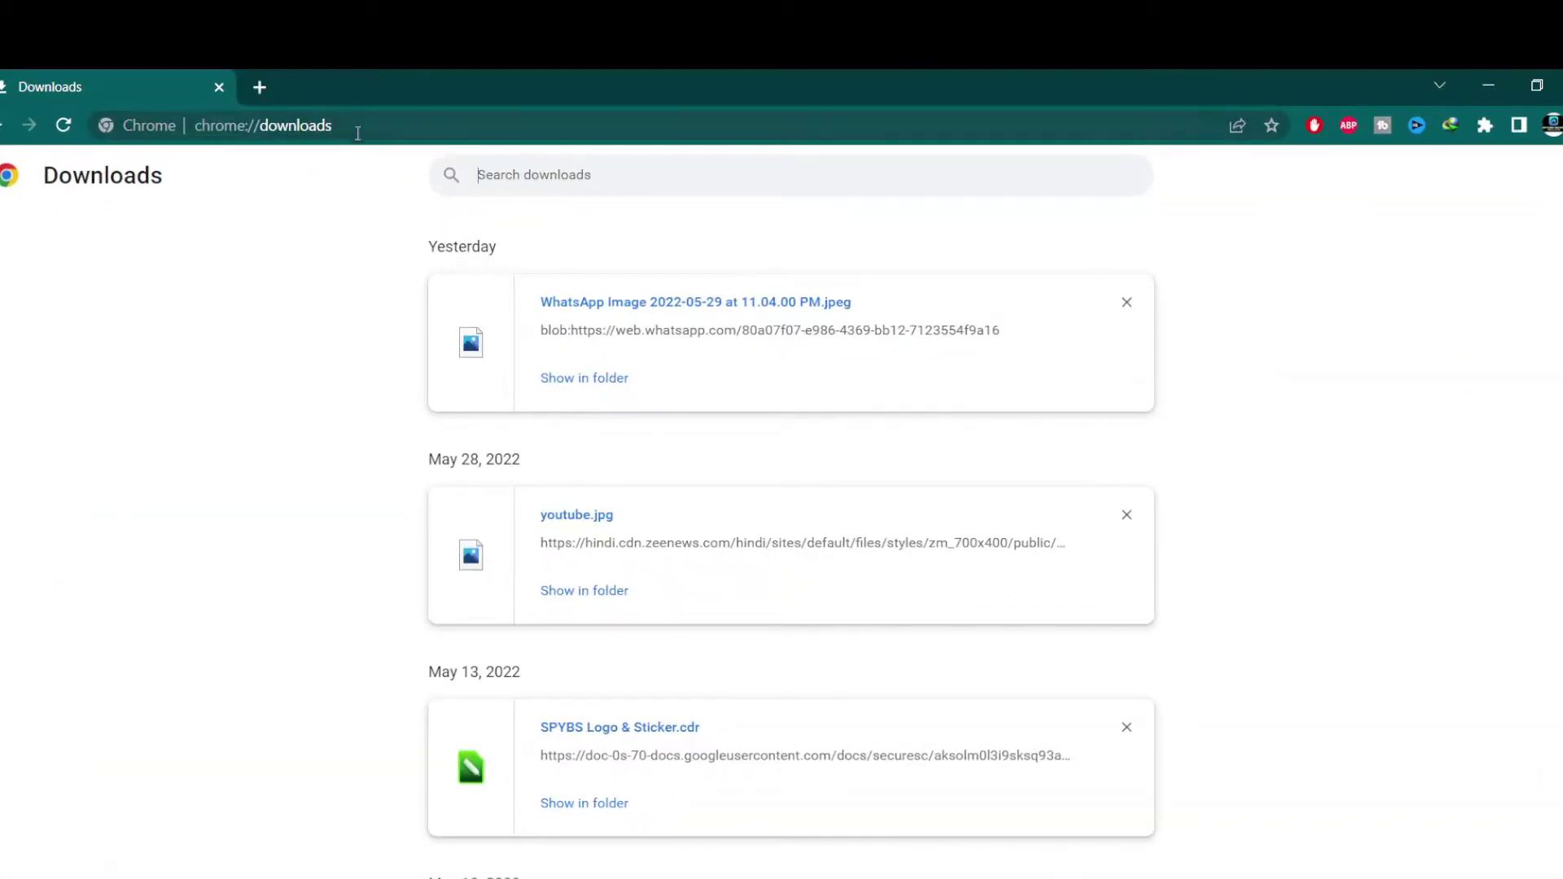
Go to google.com from the address bar and search for 'quick heal trial'
{"action": "left_click", "coordinate": [355, 126]}
{"action": "type", "text": "g"}
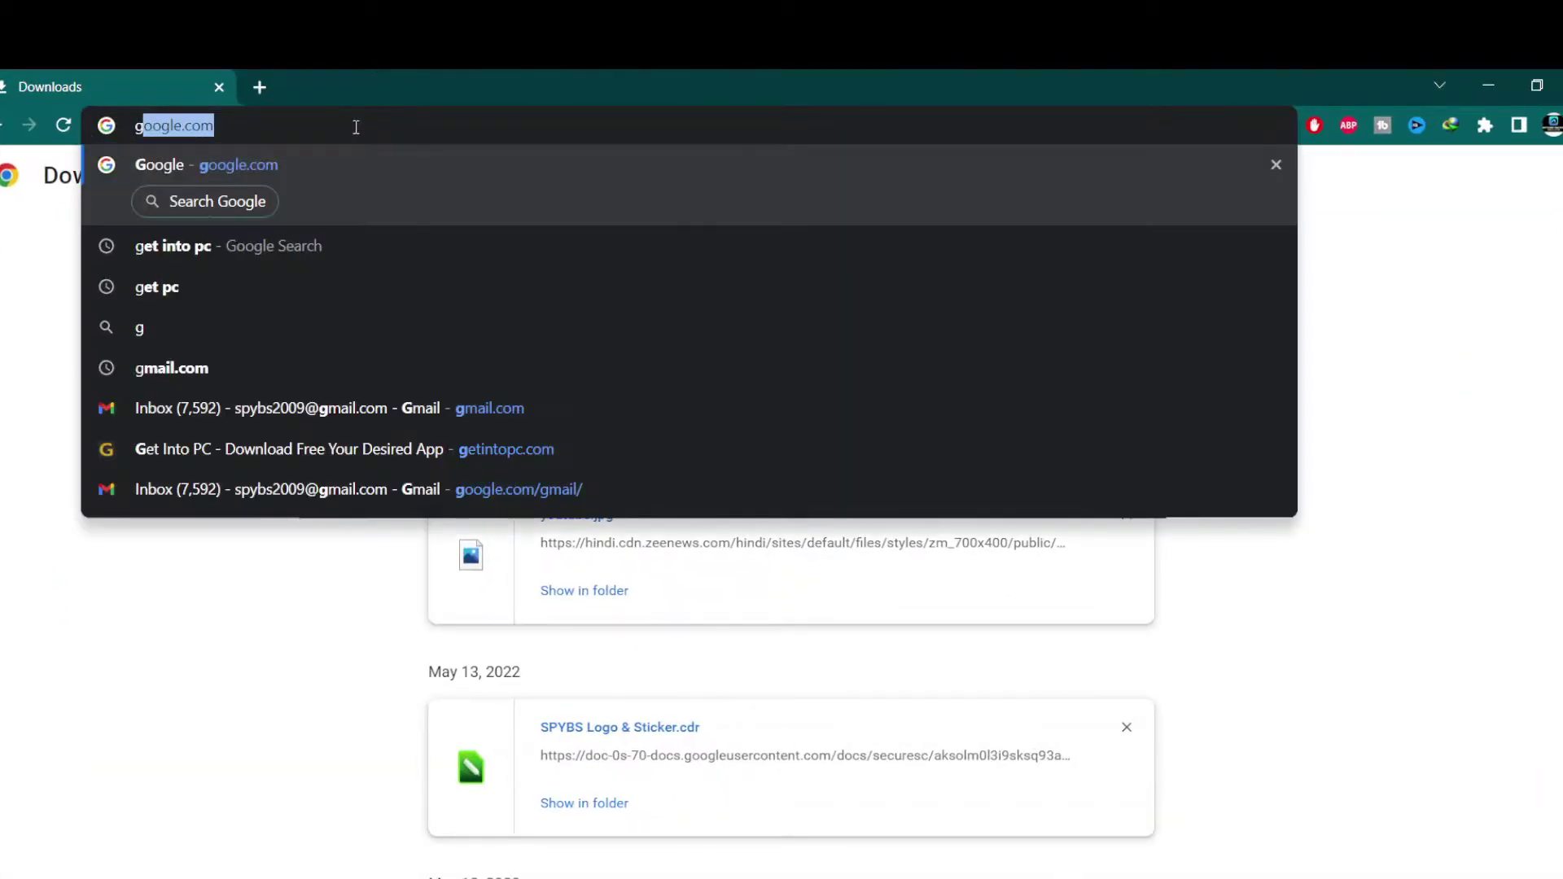
{"action": "key", "text": "Return"}
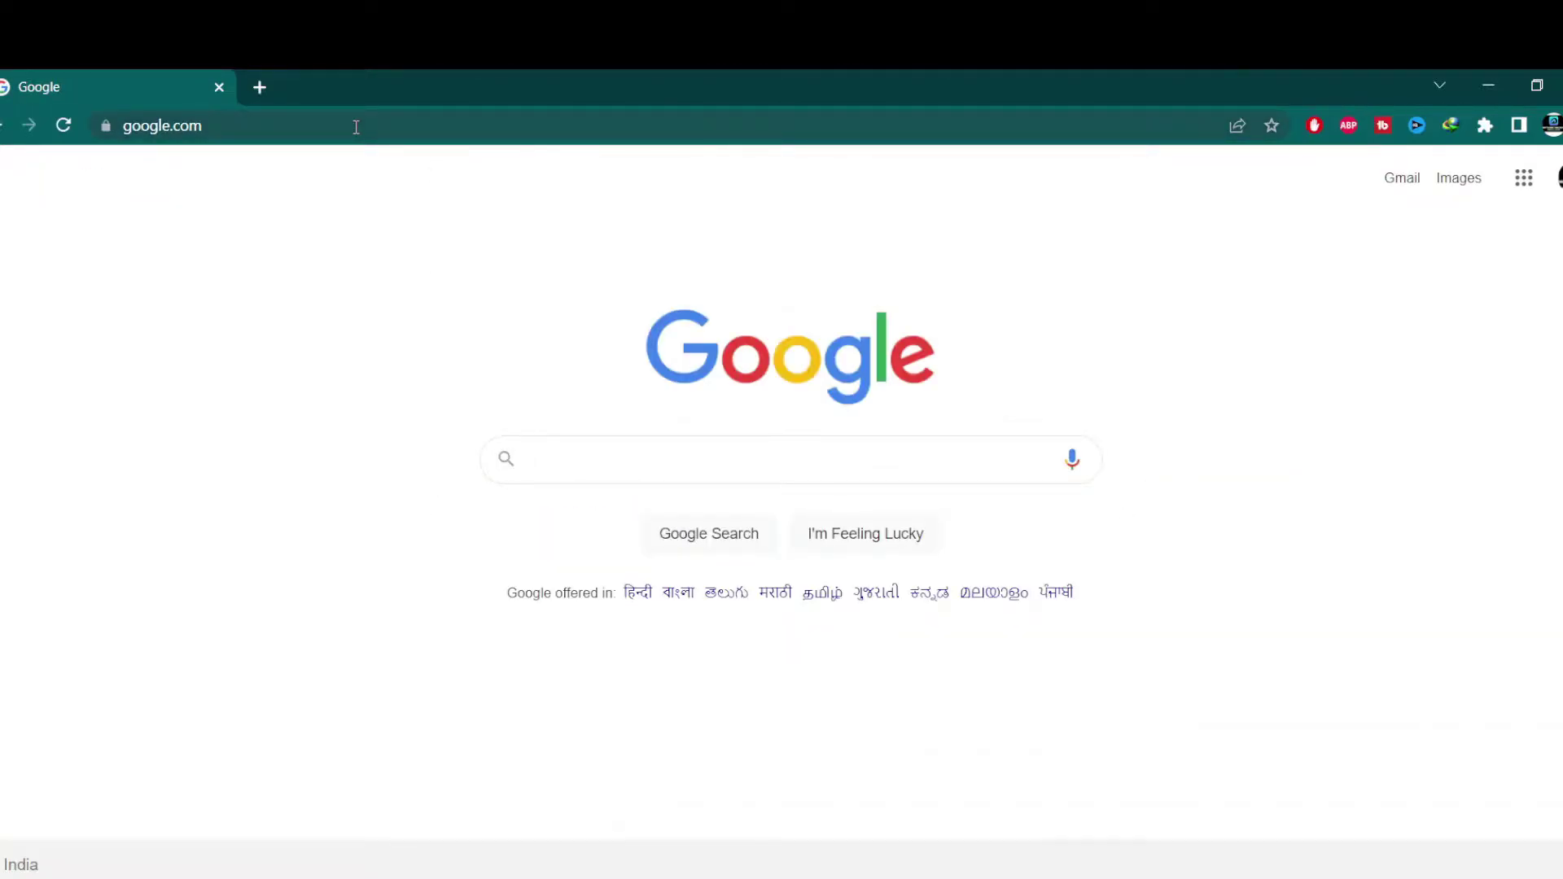
{"action": "type", "text": "qui"}
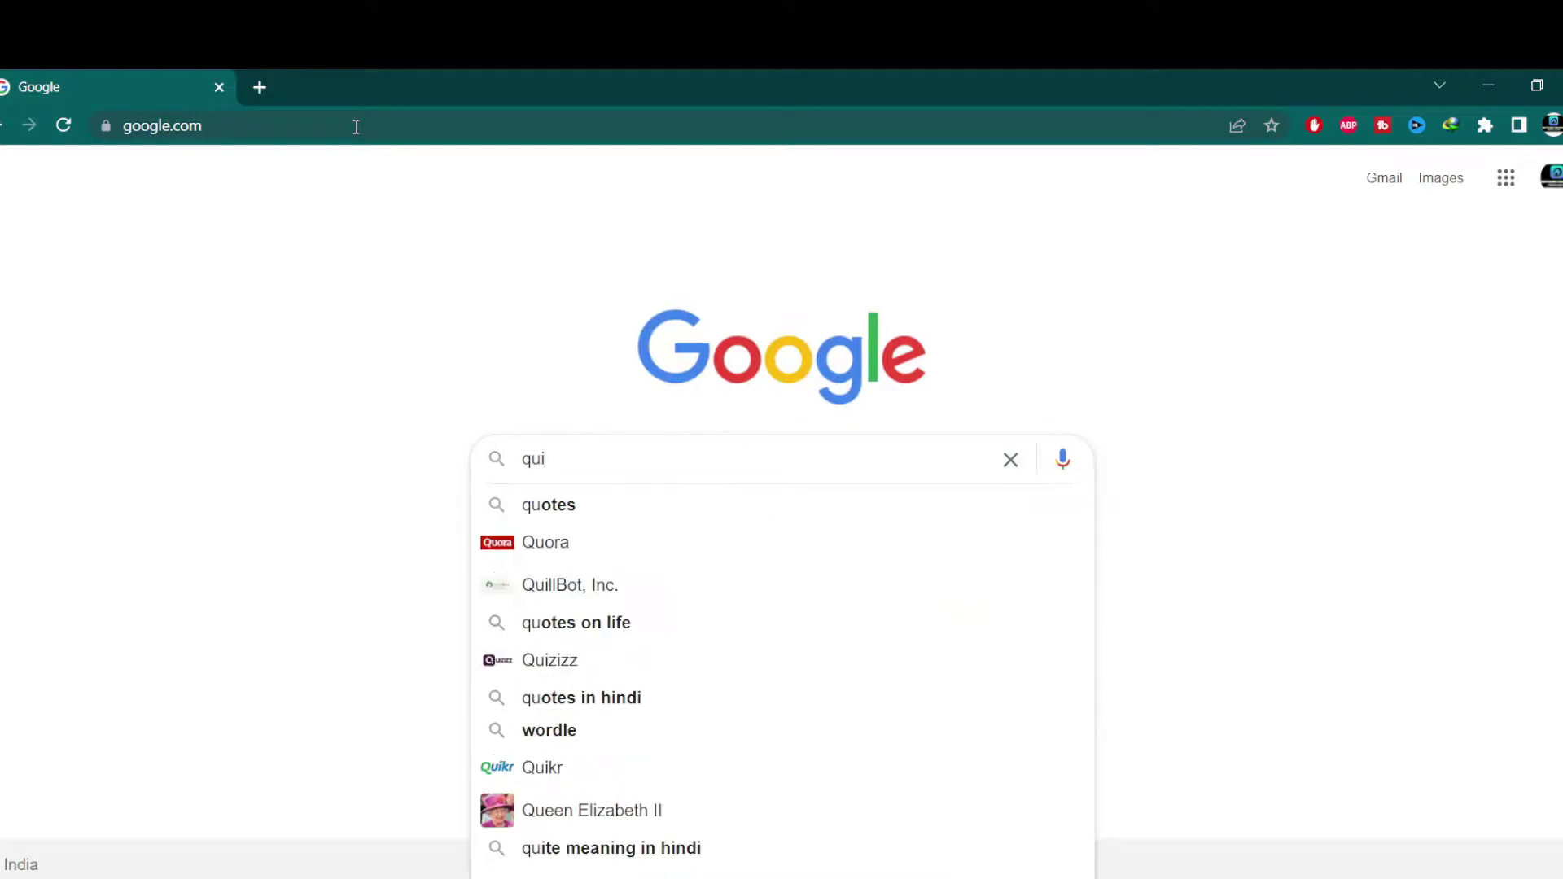
{"action": "type", "text": "c"}
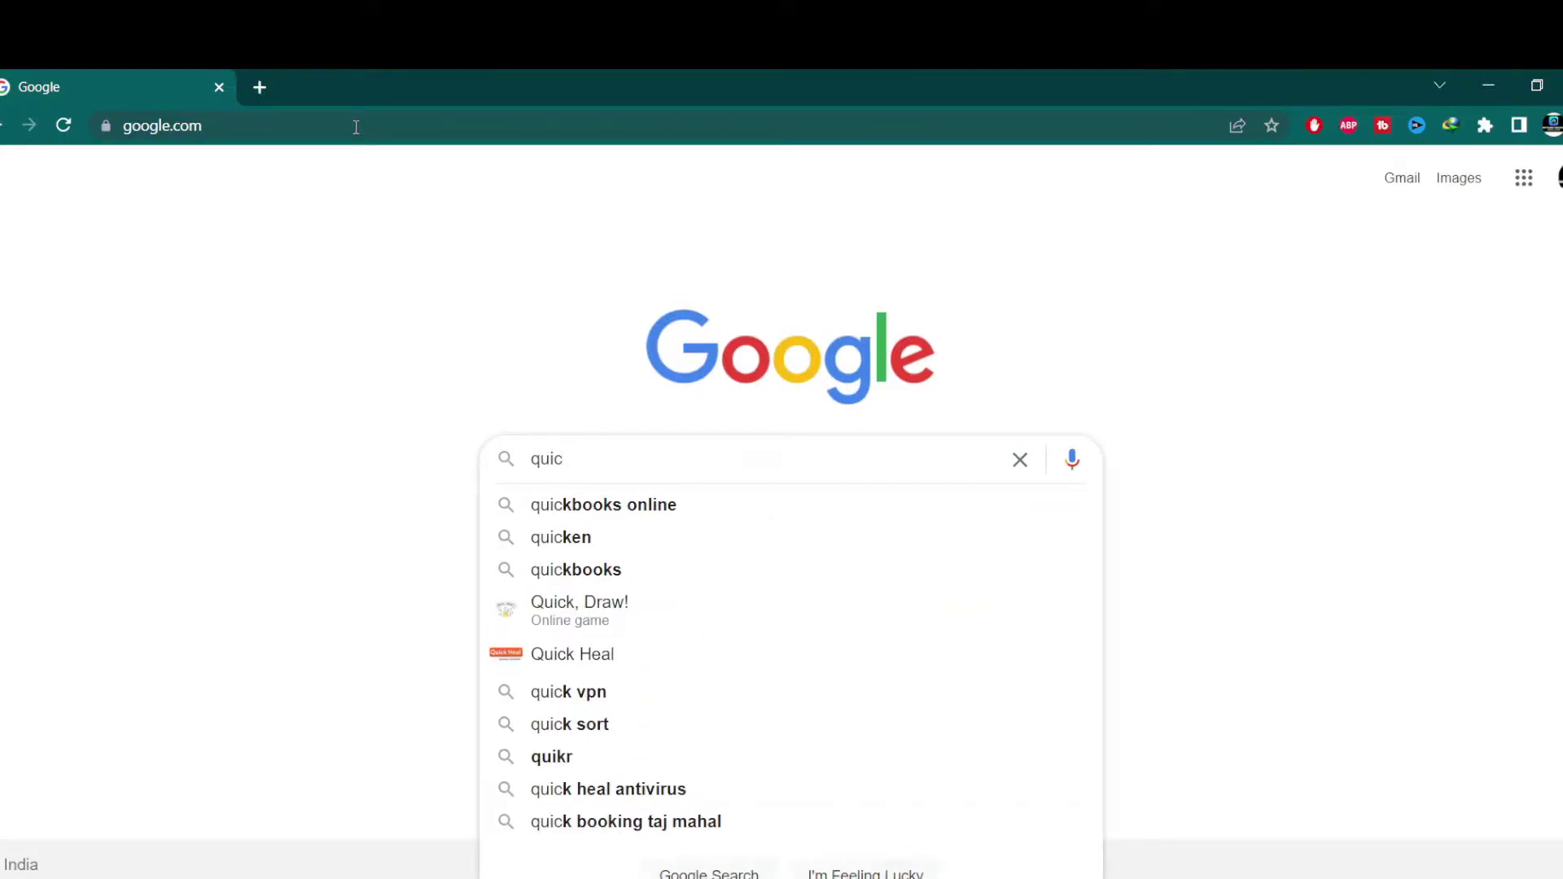
{"action": "type", "text": "k h"}
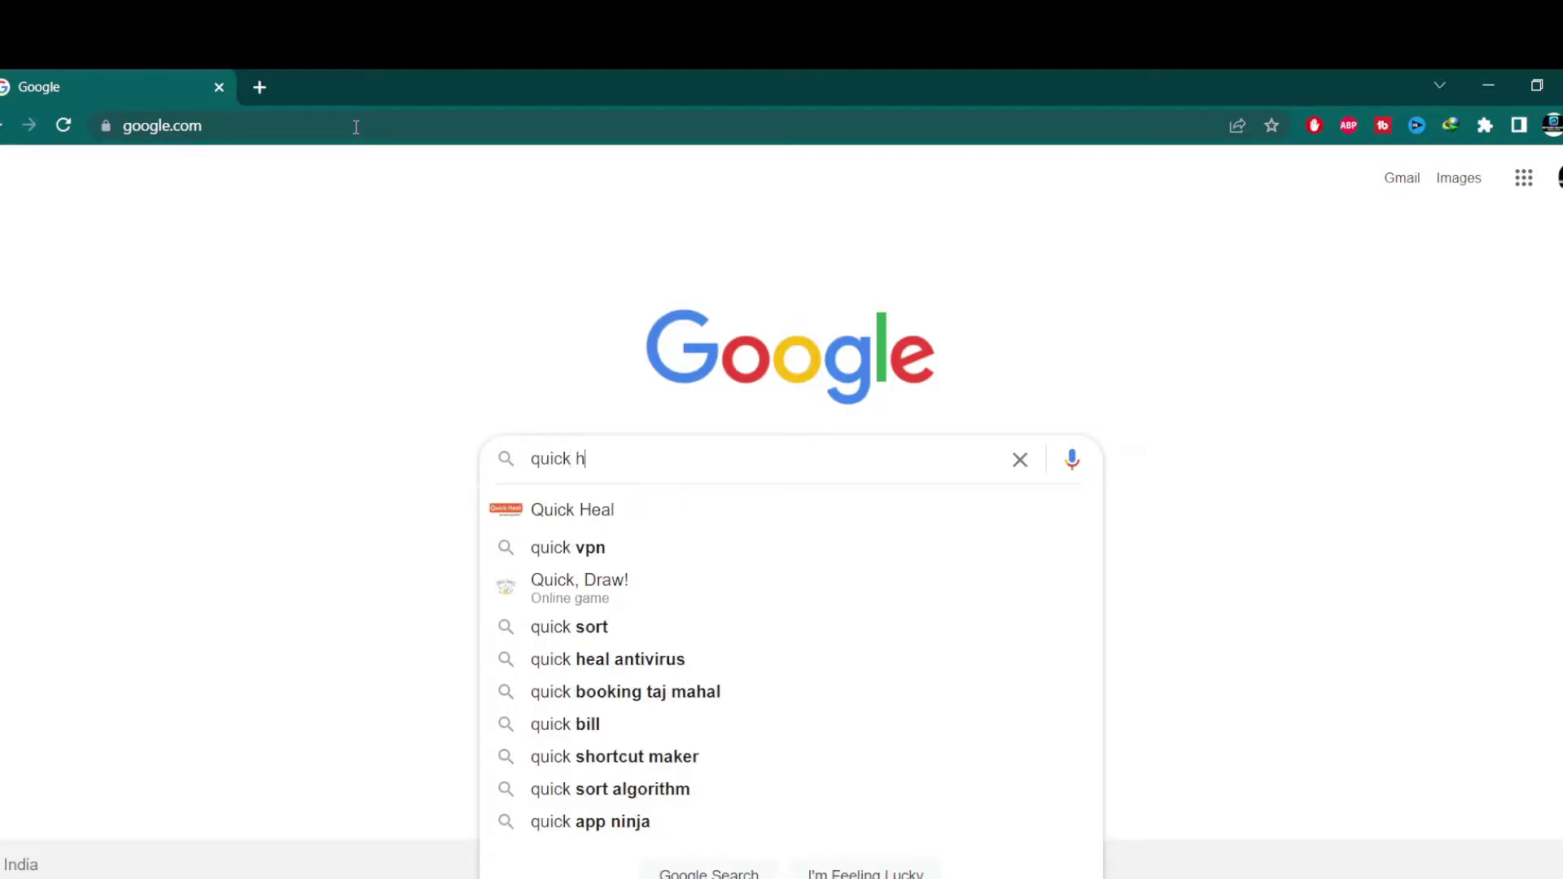
{"action": "type", "text": "eal "}
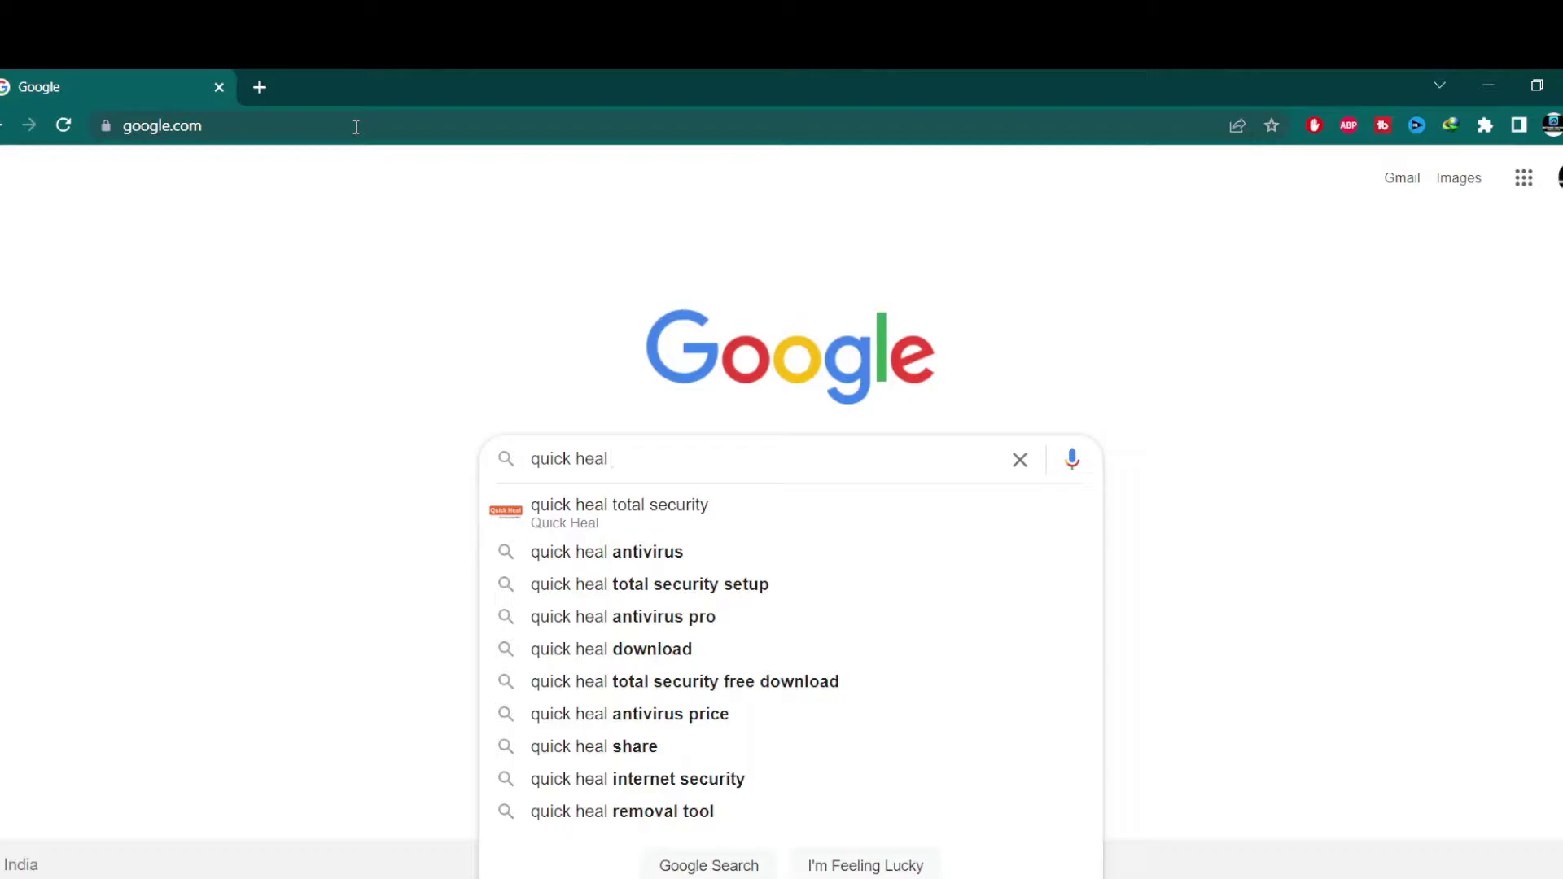
{"action": "type", "text": "tr"}
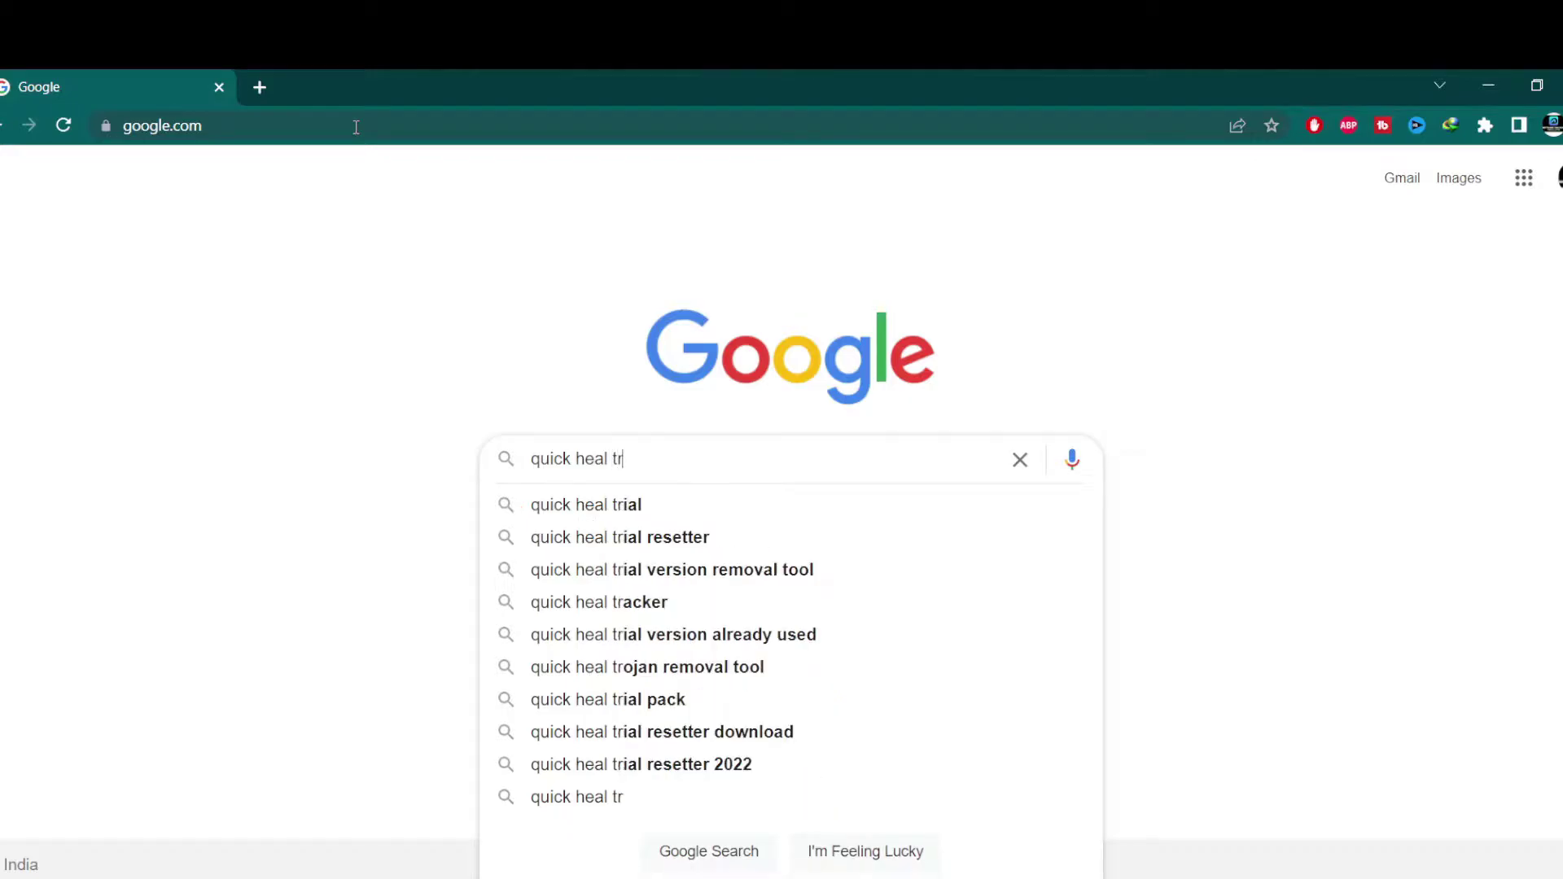
{"action": "type", "text": "ial"}
{"action": "key", "text": "Return"}
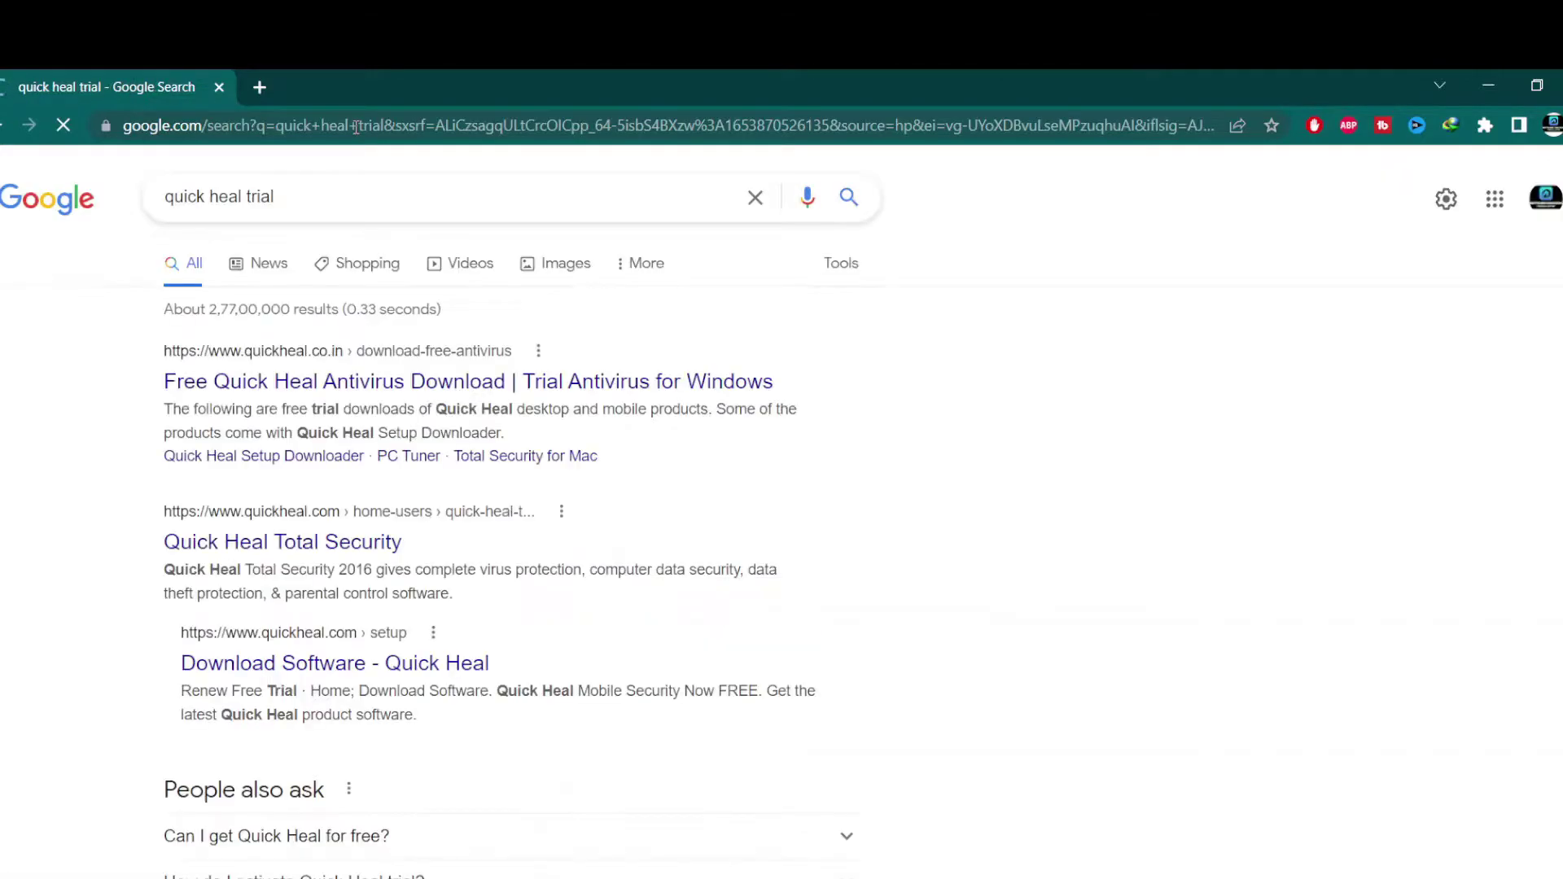
Download the Total Security trial installer QHTSFT_2.exe (5.35 MB) through IDM from Quick Heal's trial page
{"action": "left_click", "coordinate": [339, 390]}
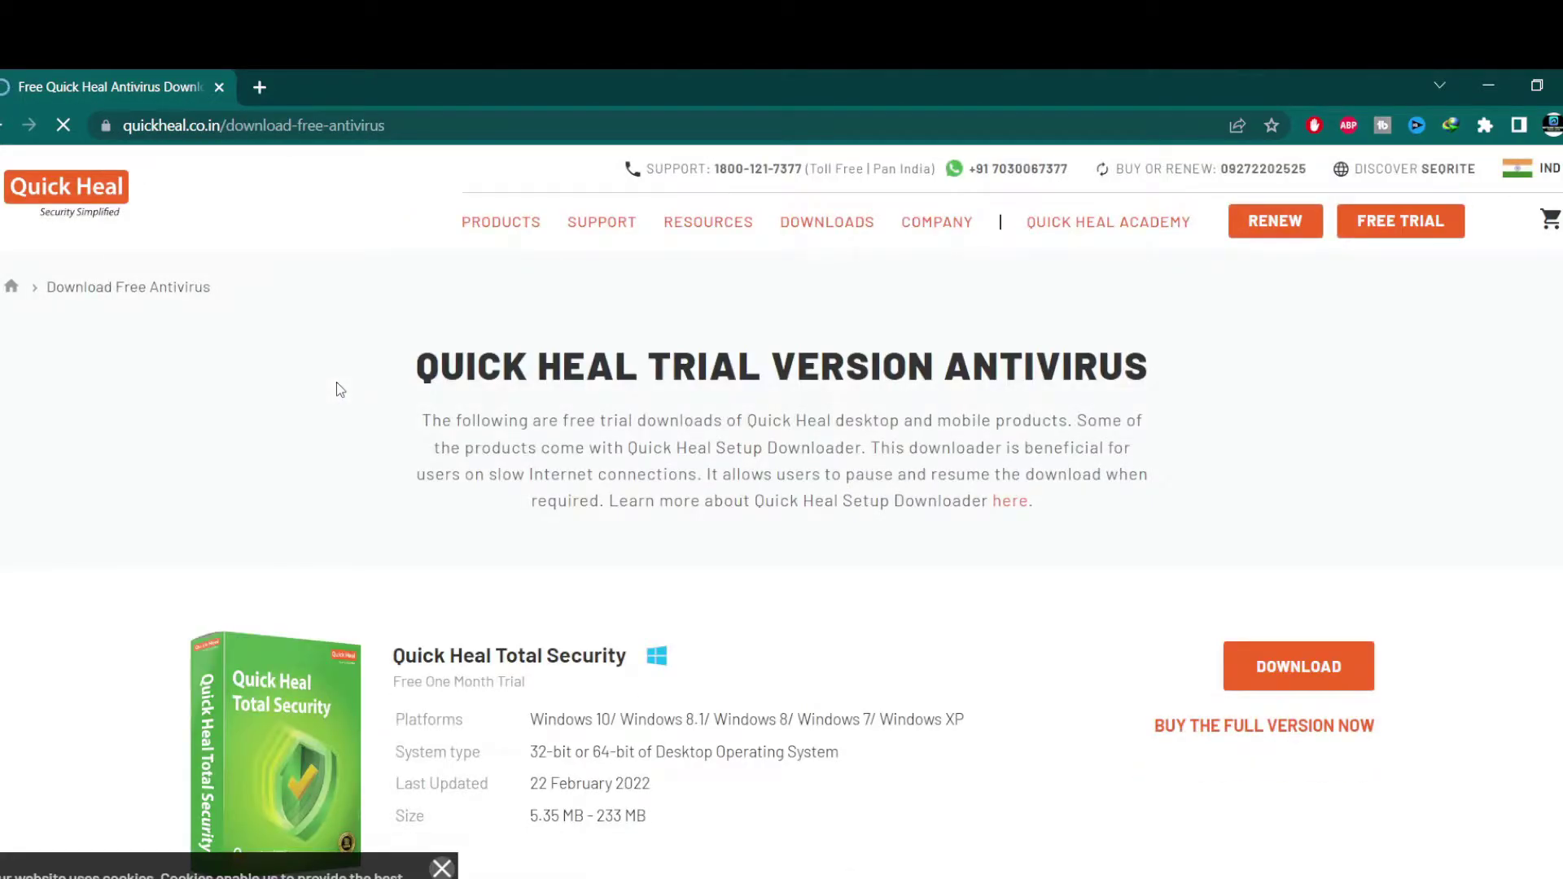
{"action": "scroll", "coordinate": [339, 389], "scroll_direction": "down", "scroll_amount": 3}
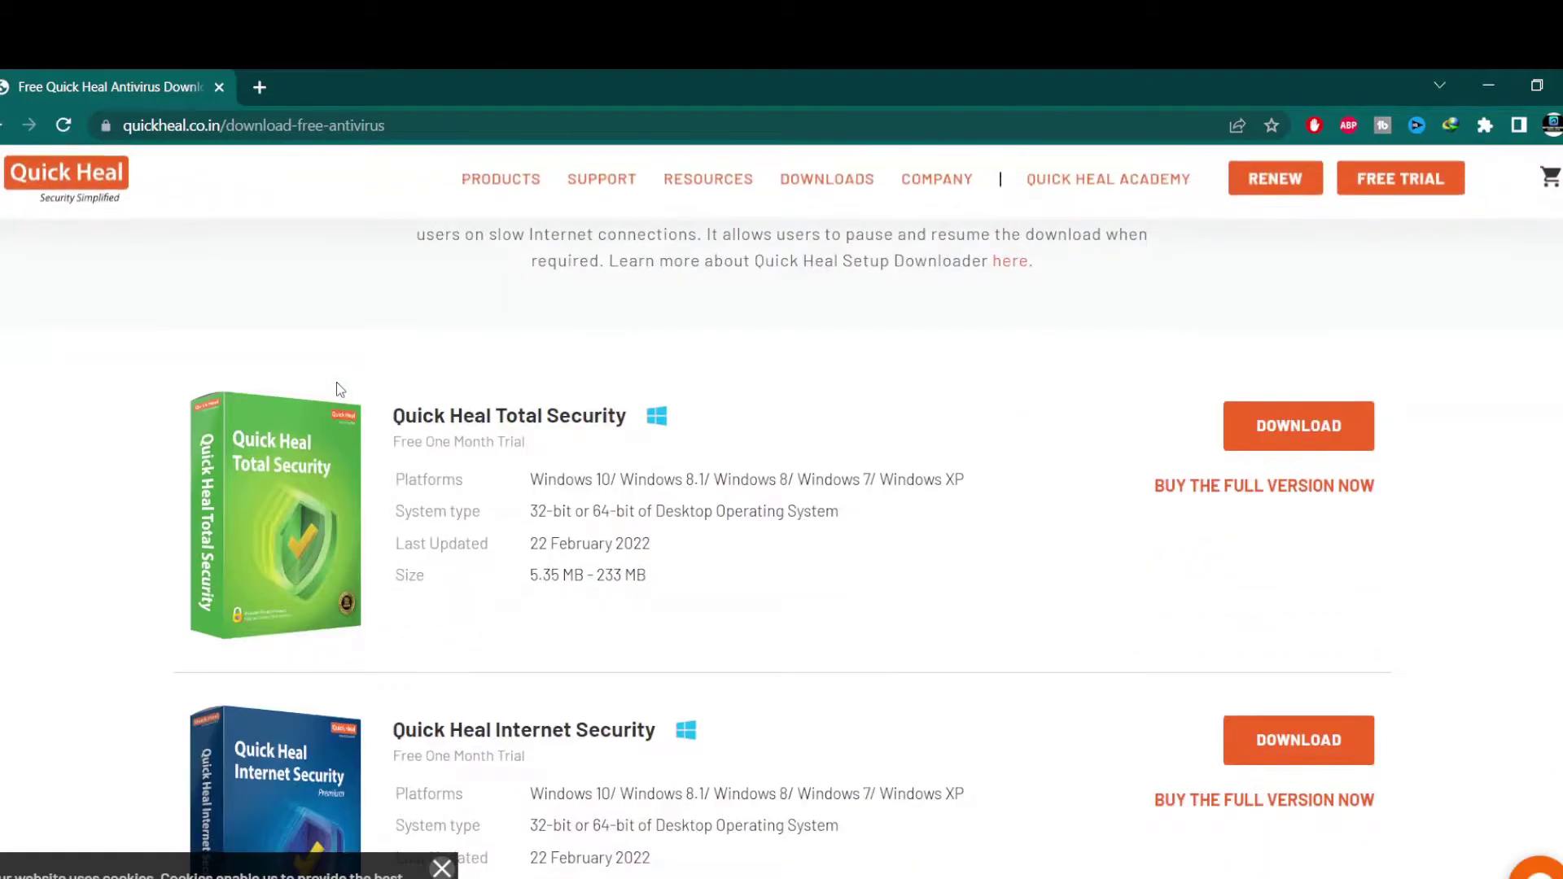
{"action": "scroll", "coordinate": [339, 389], "scroll_direction": "up", "scroll_amount": 2}
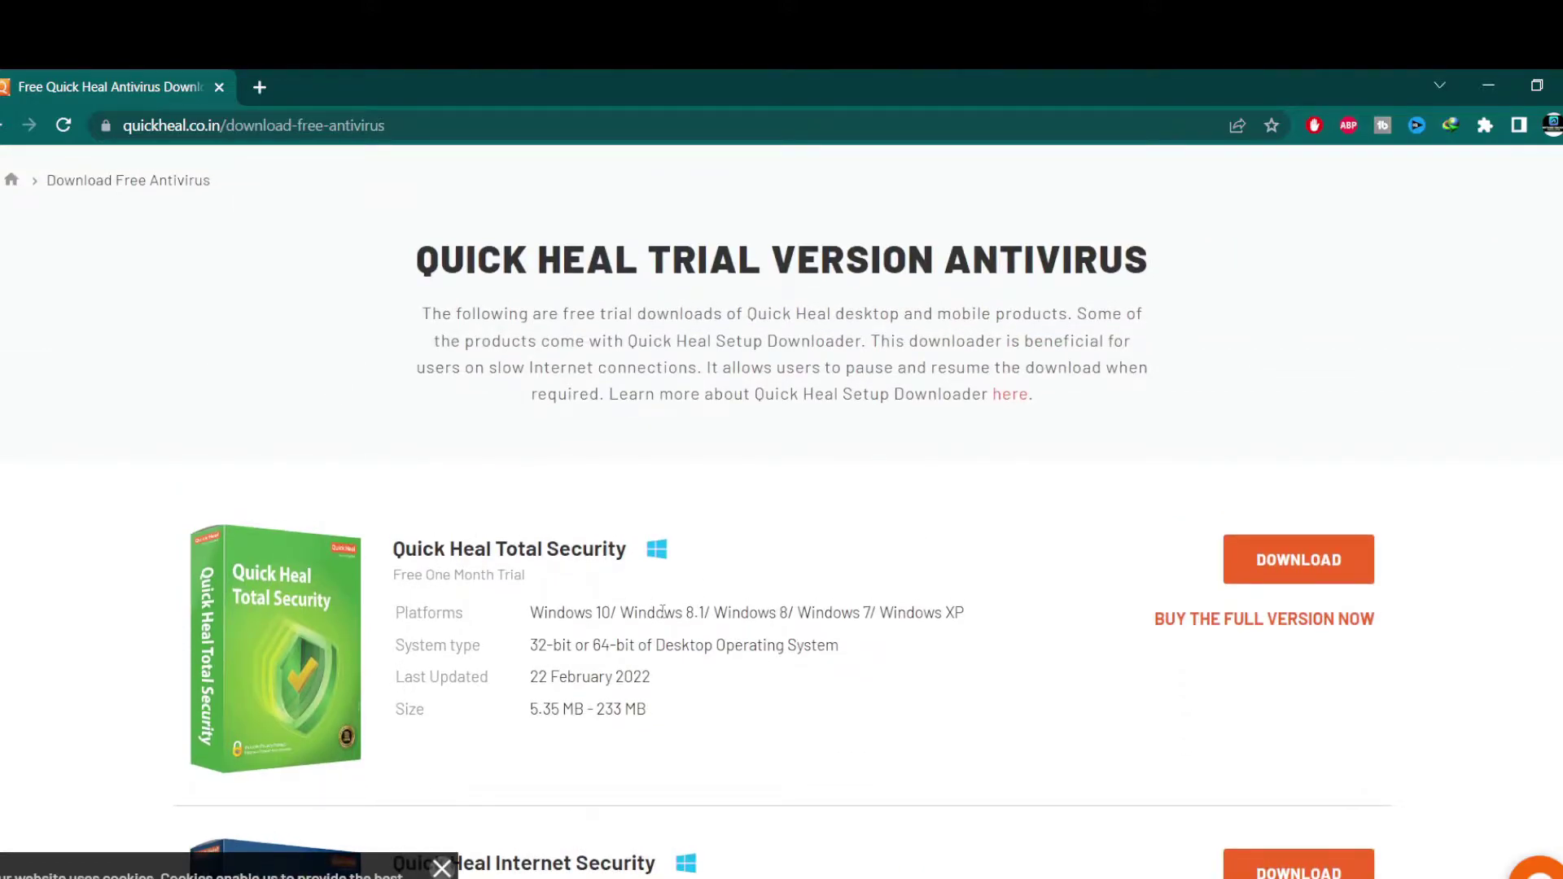
{"action": "left_click", "coordinate": [1259, 573]}
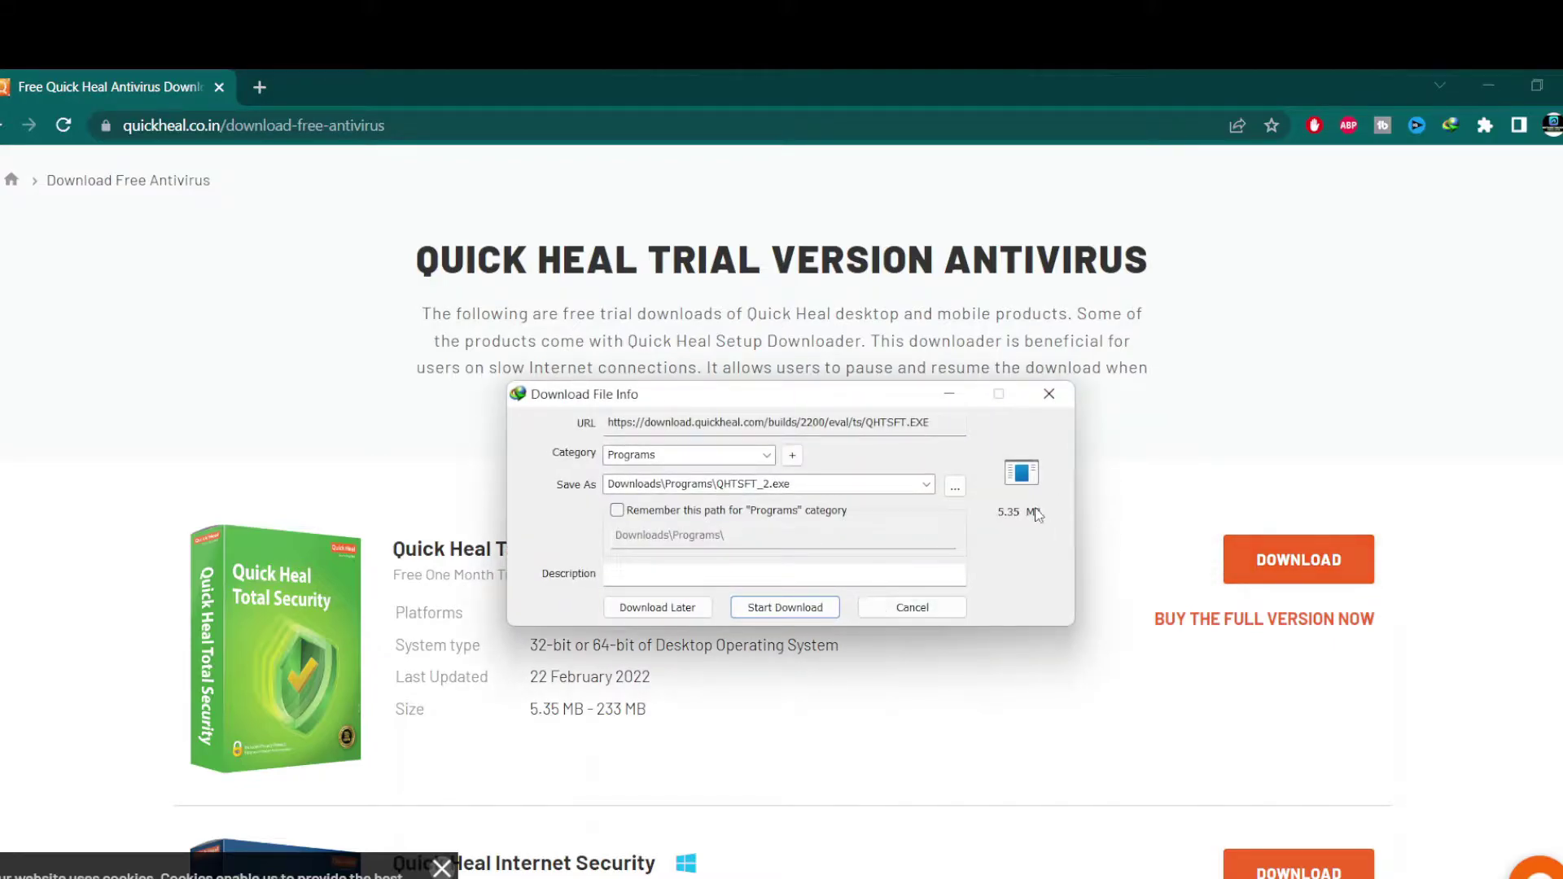
{"action": "left_click", "coordinate": [769, 612]}
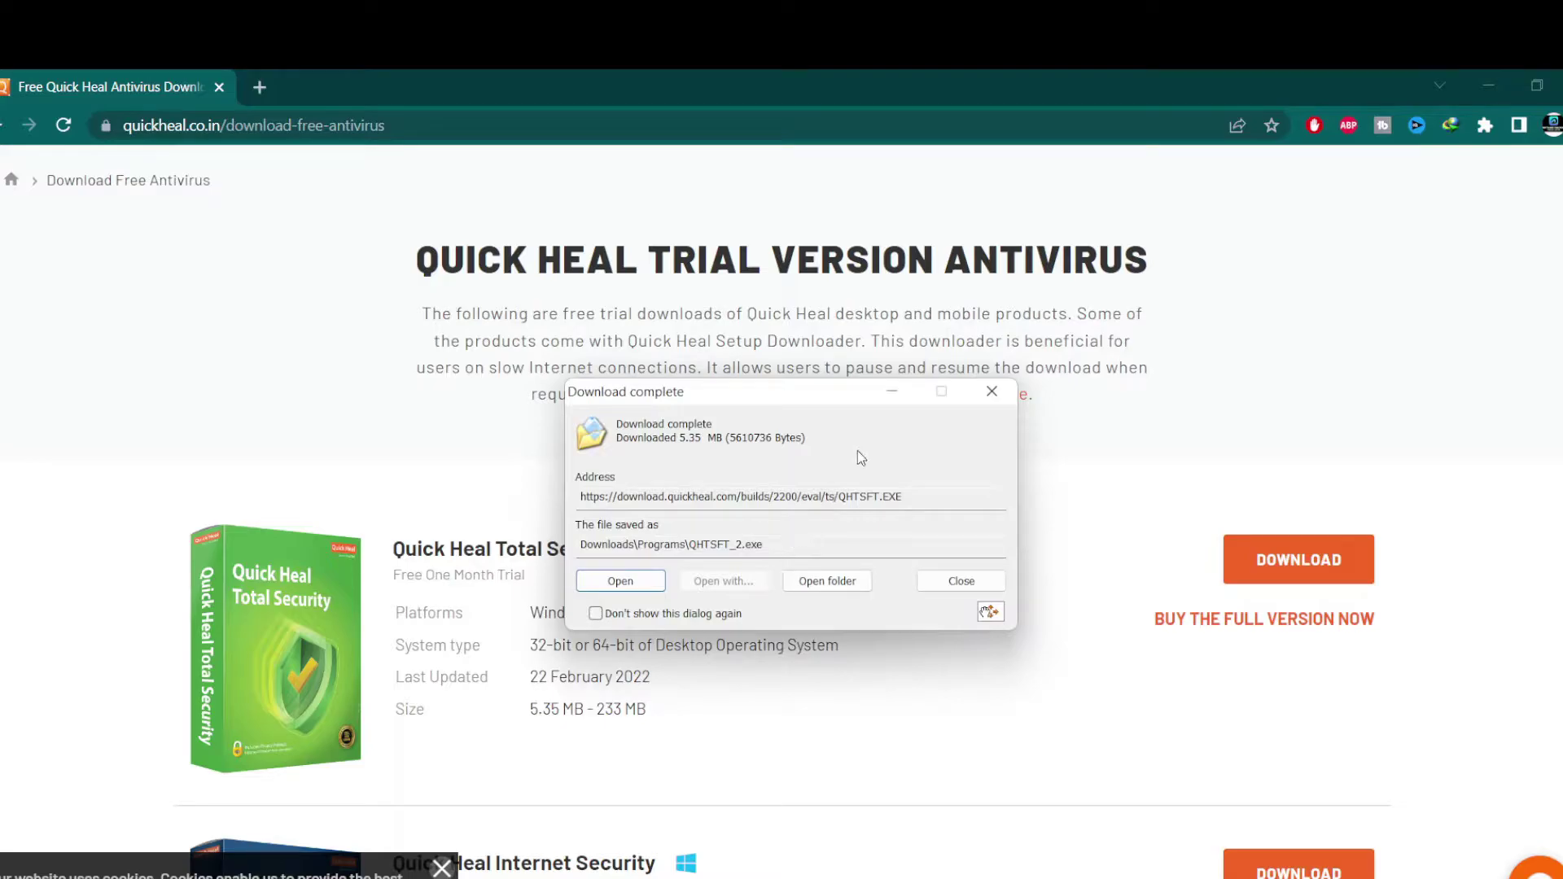
{"action": "left_click", "coordinate": [842, 582]}
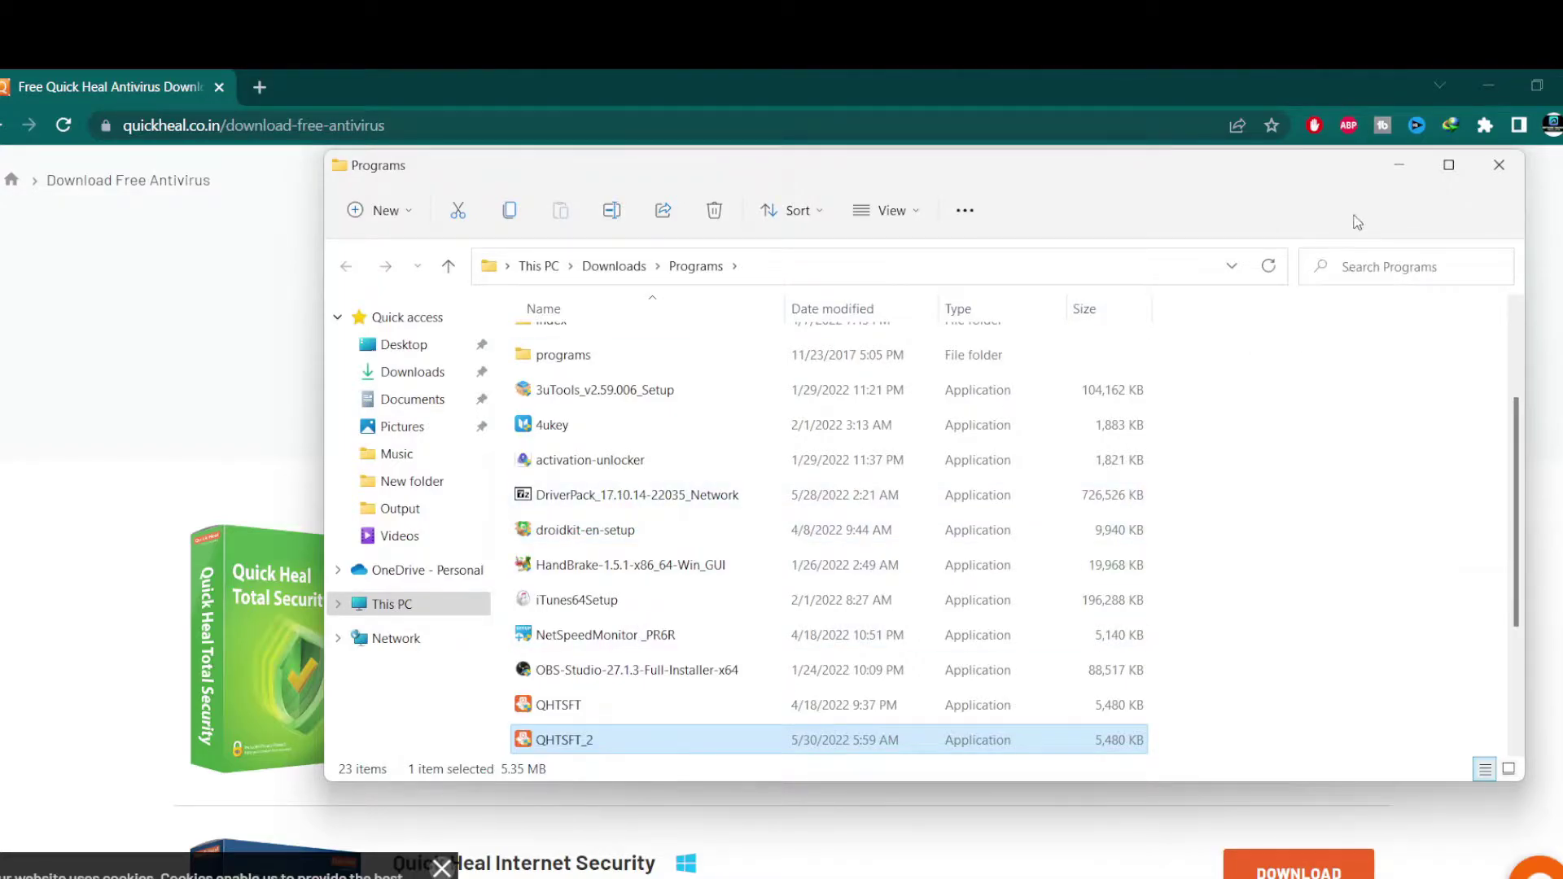
{"action": "left_click", "coordinate": [1399, 165]}
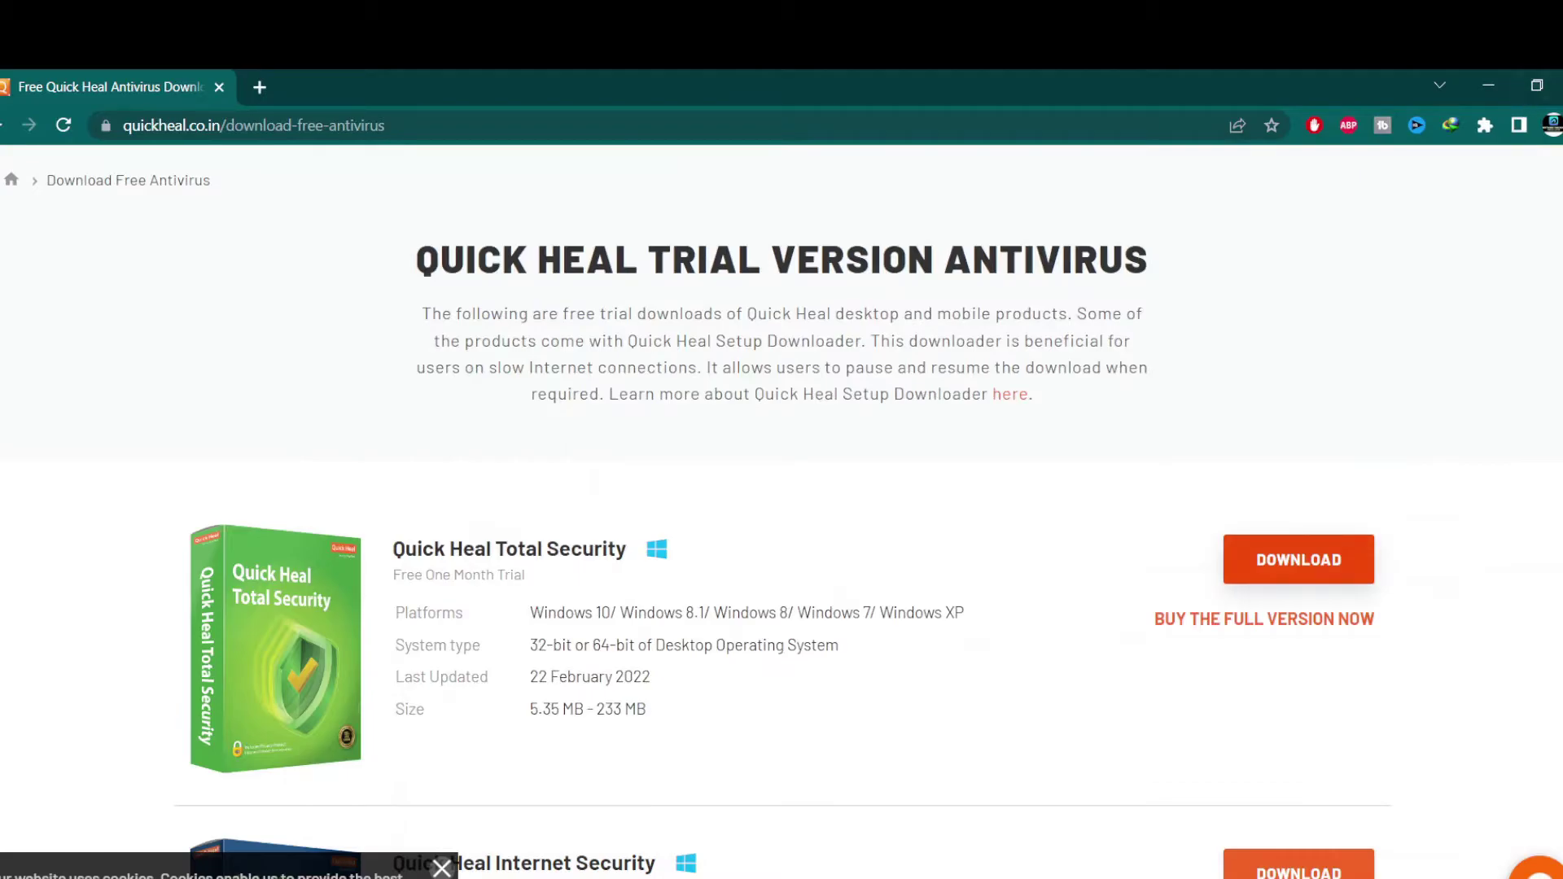
From the desktop, open the Quick Heal Total Security folder and its Trial Reset subfolder, selecting the batch file
{"action": "key", "text": "super+d"}
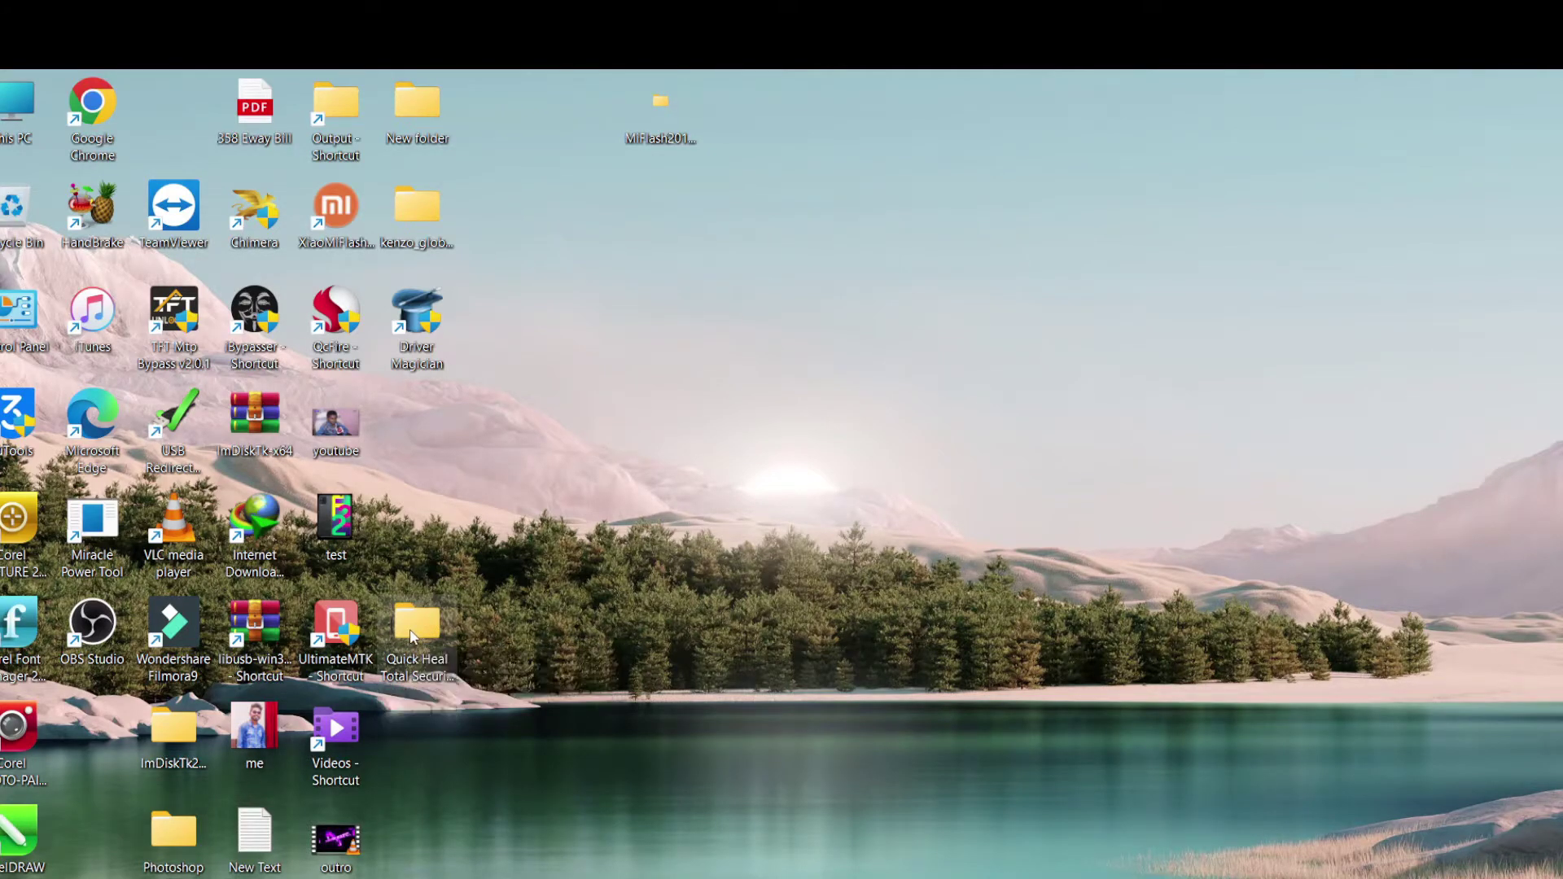
{"action": "double_click", "coordinate": [412, 637]}
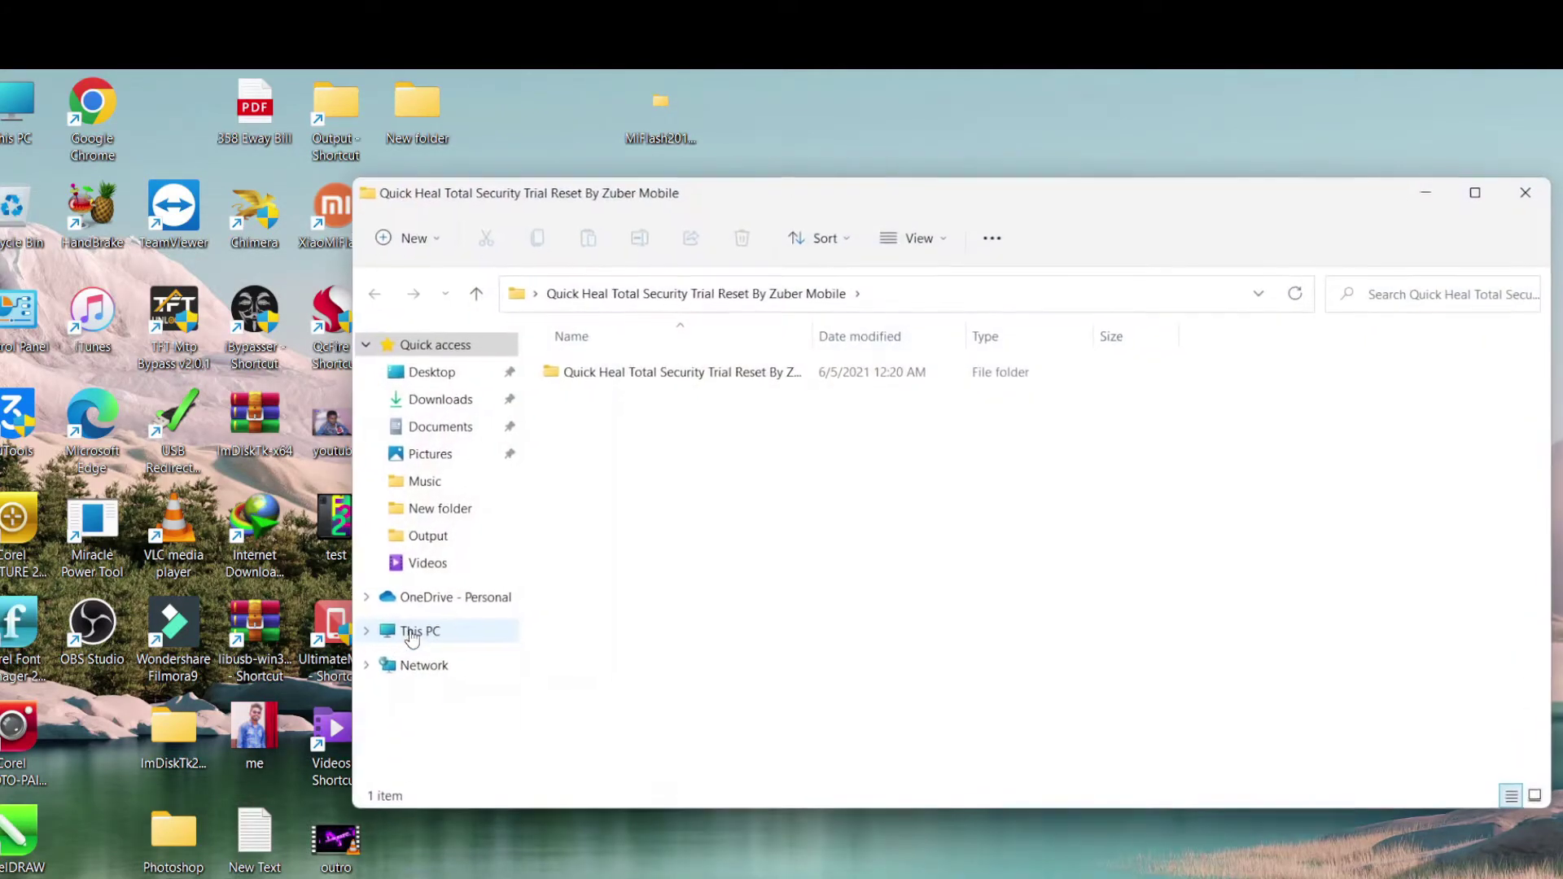
{"action": "double_click", "coordinate": [705, 376]}
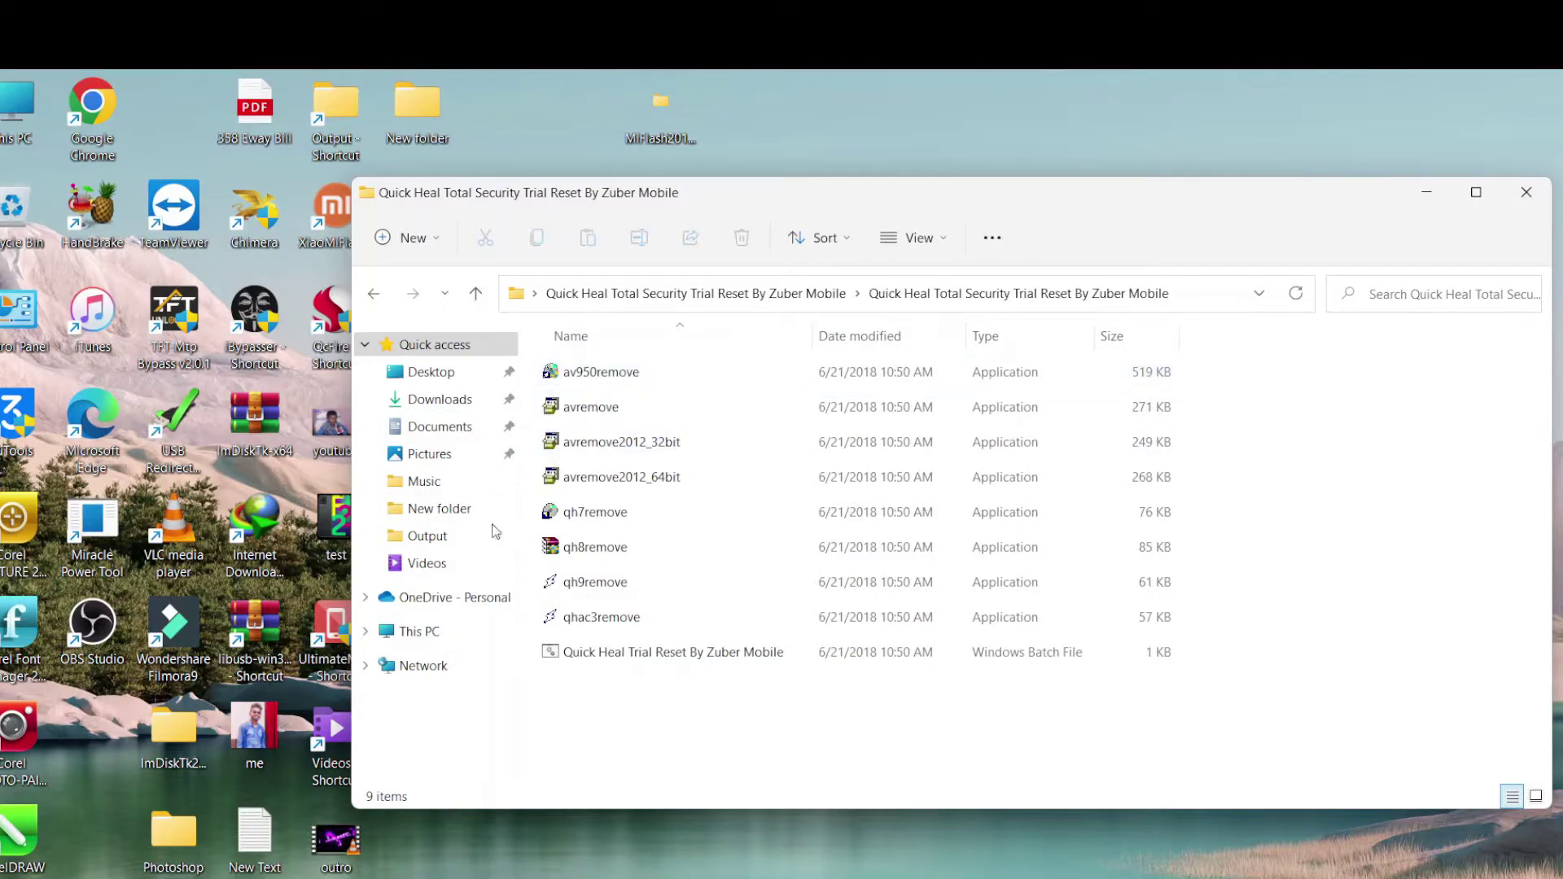
{"action": "left_click", "coordinate": [588, 661]}
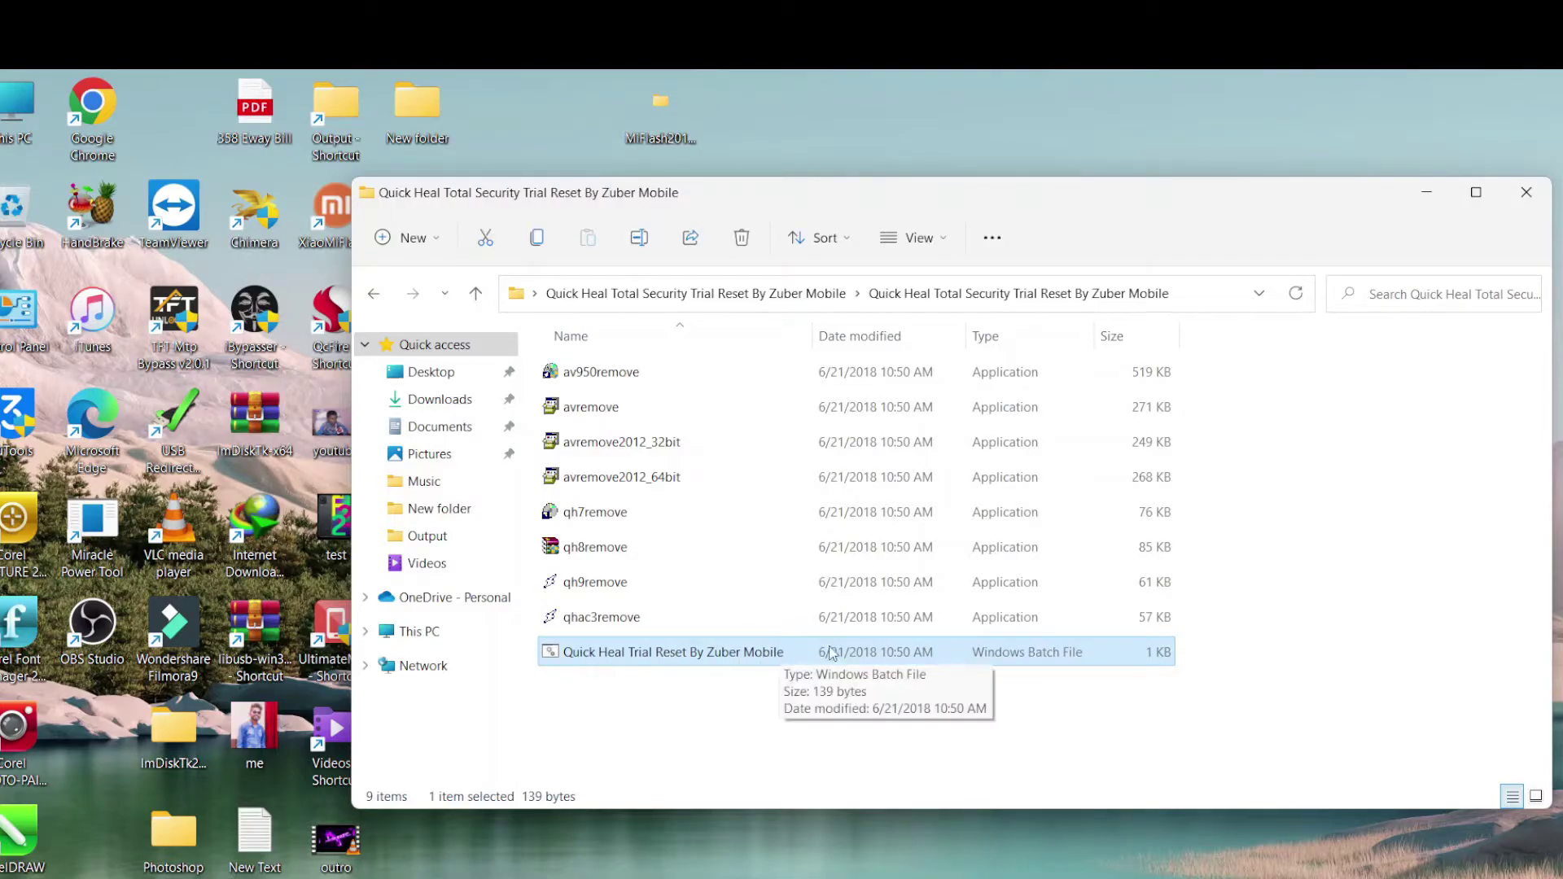
Run the Trial Reset batch file and approve removing Antivirus Plus and both AntiVirus Pro entries
{"action": "double_click", "coordinate": [686, 657]}
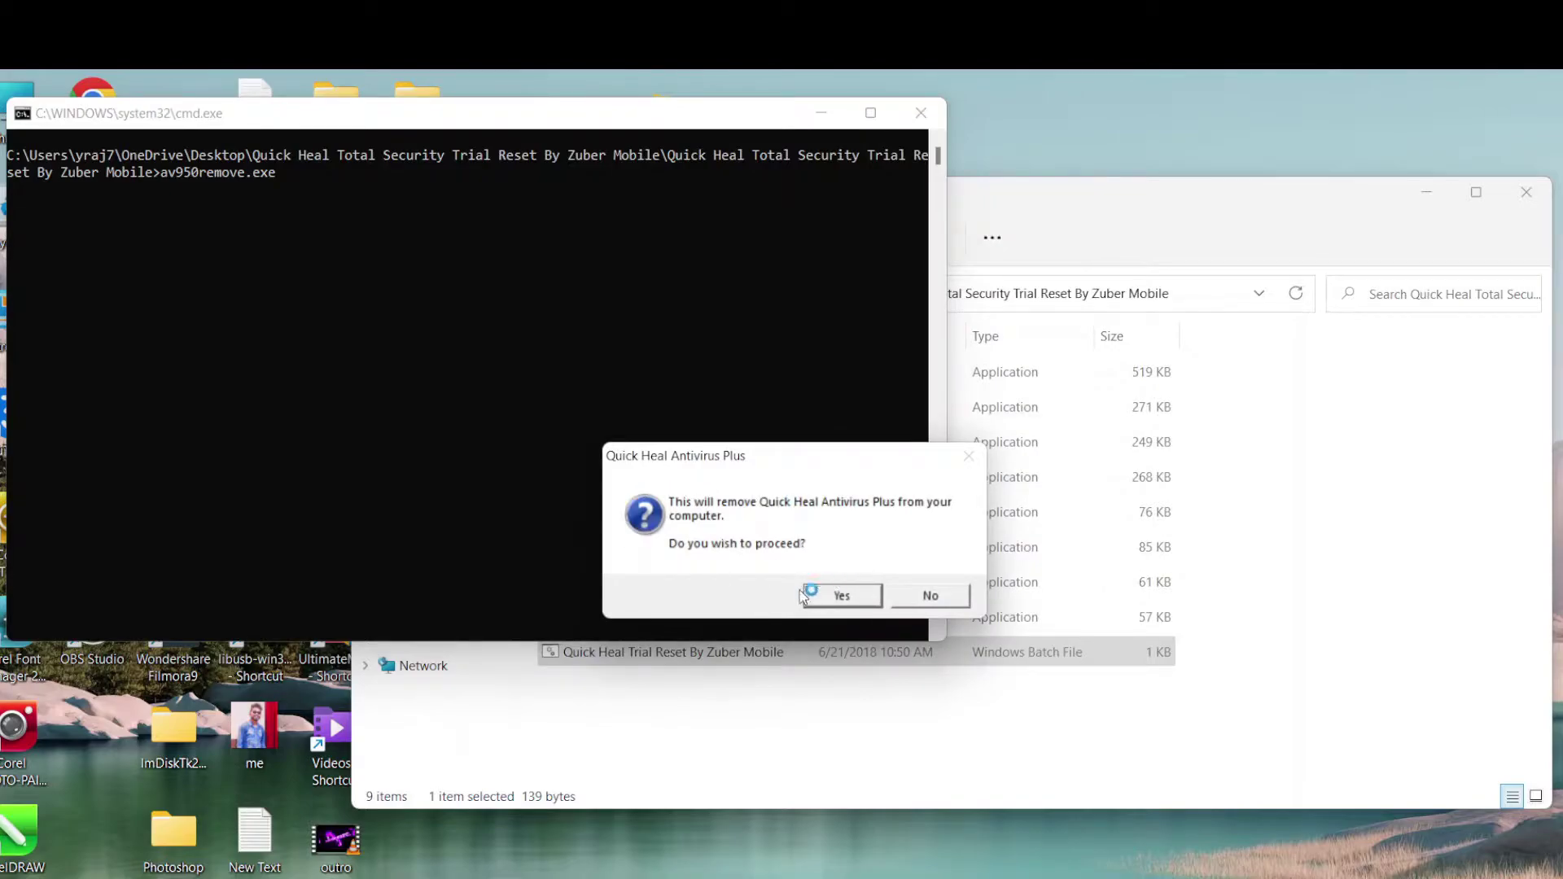
{"action": "left_click", "coordinate": [829, 600]}
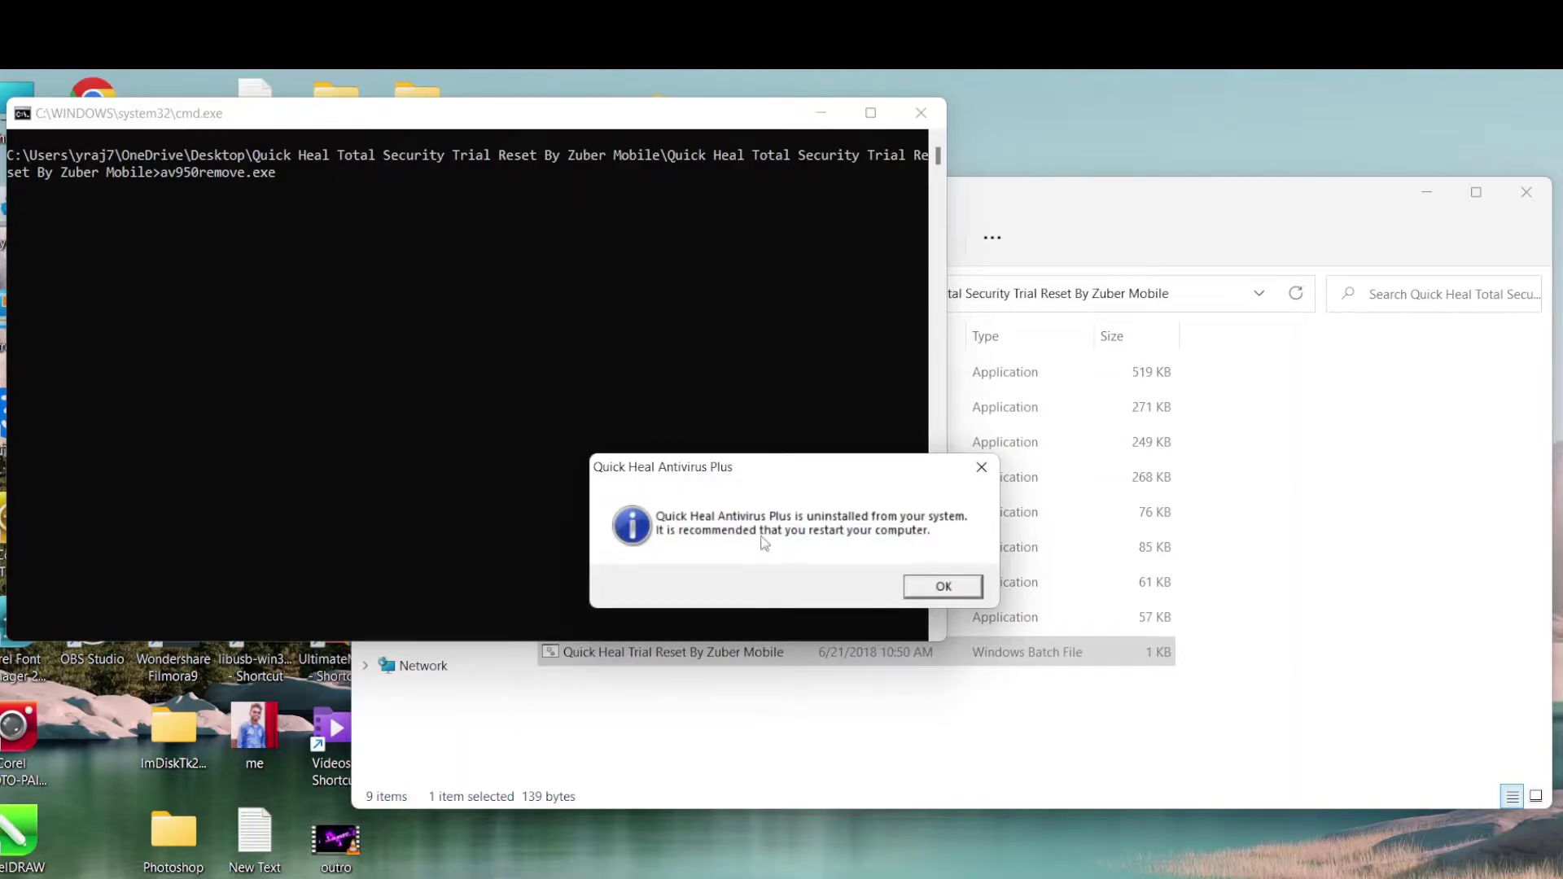
{"action": "left_click", "coordinate": [932, 585]}
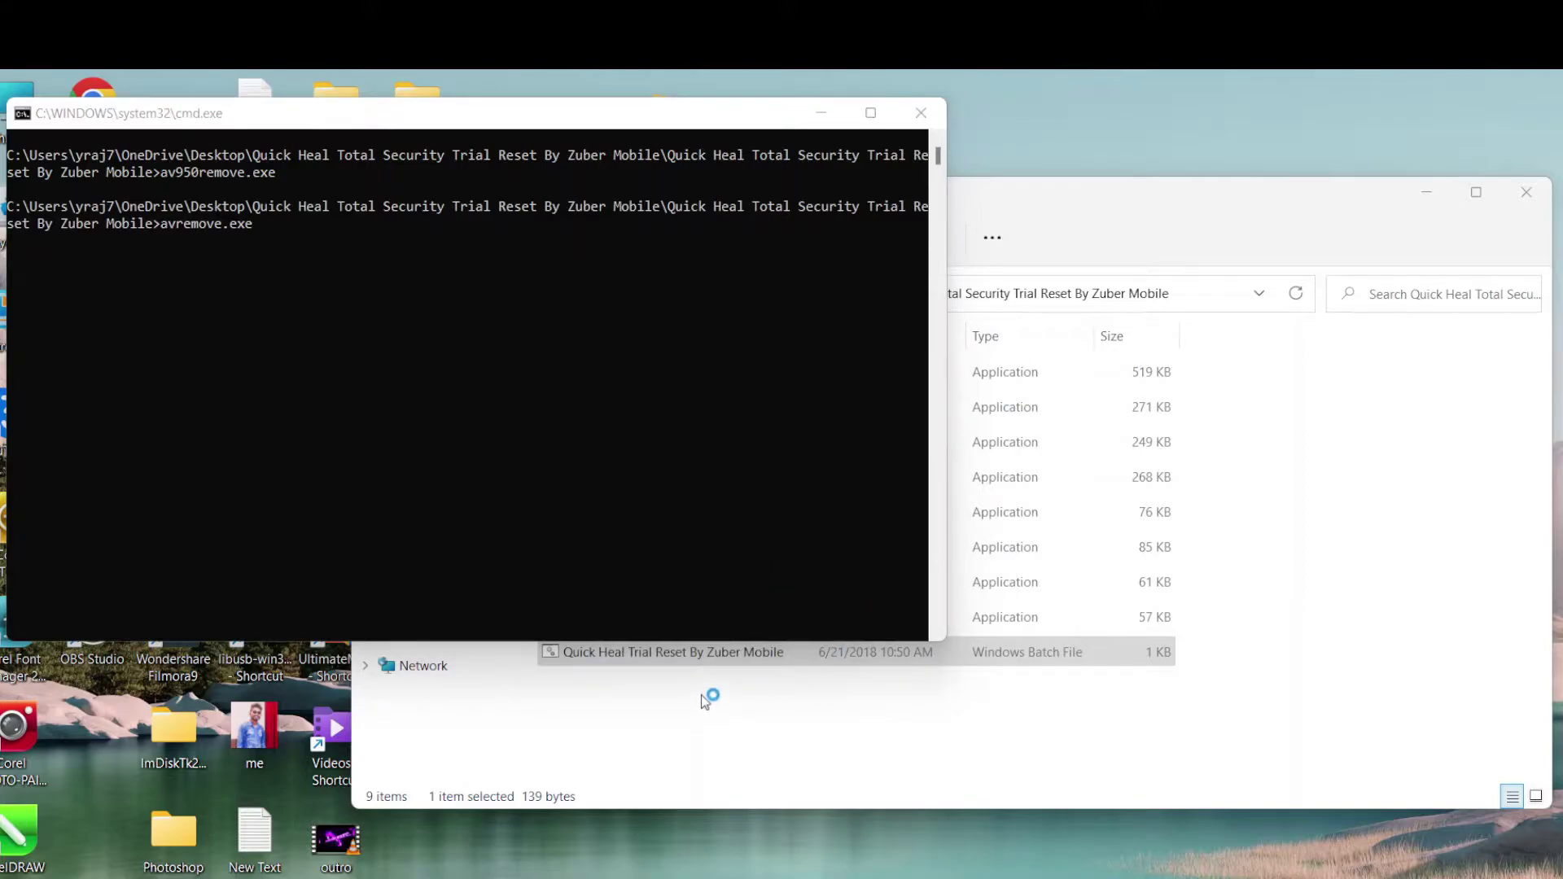
{"action": "left_click", "coordinate": [868, 593]}
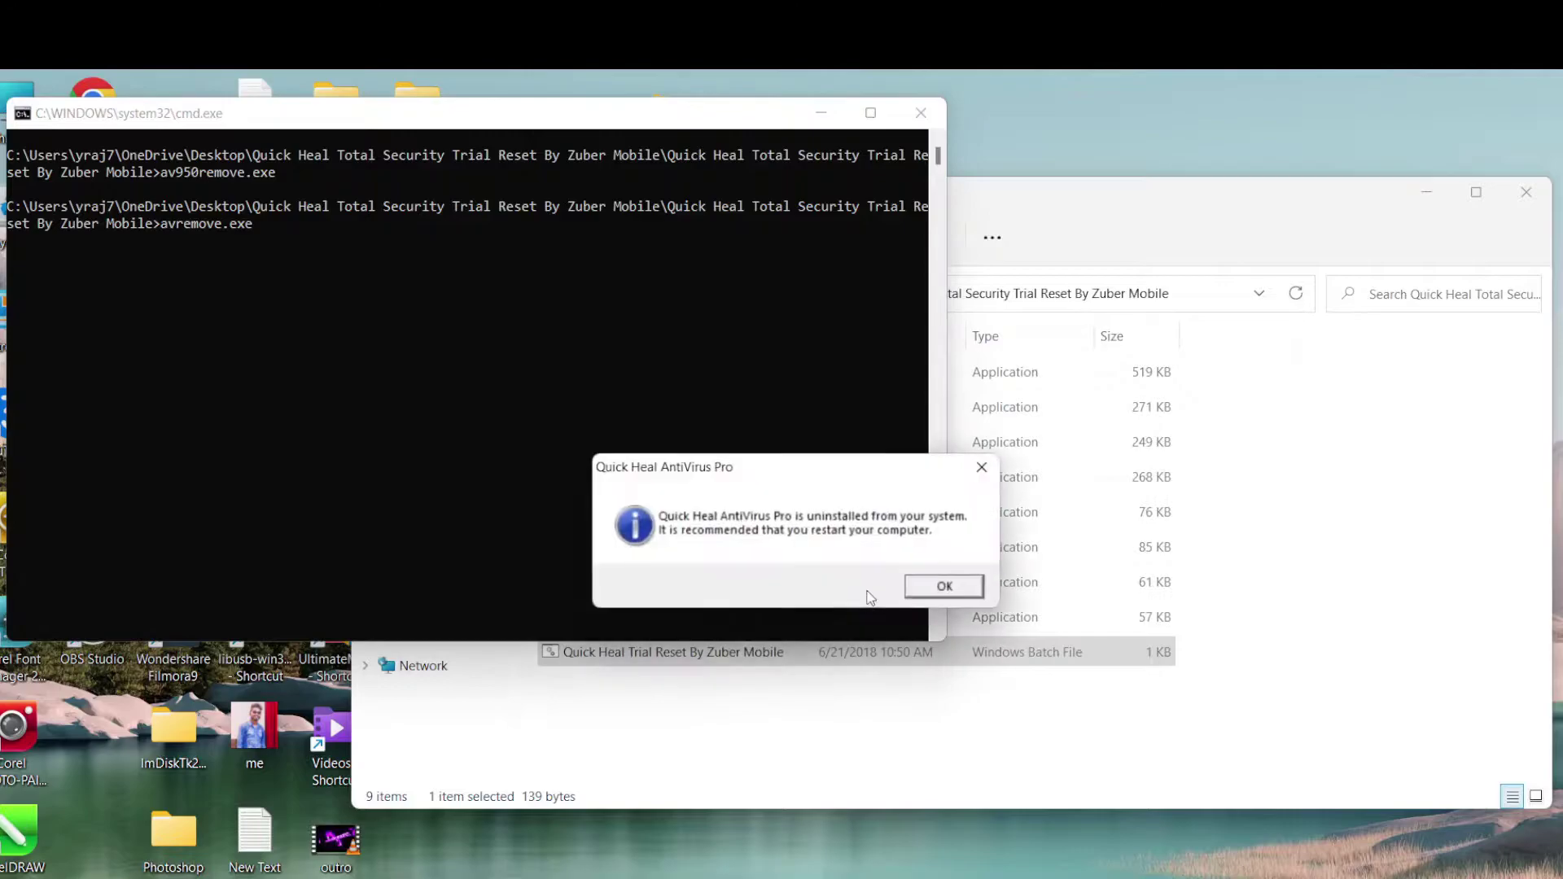
{"action": "left_click", "coordinate": [943, 590]}
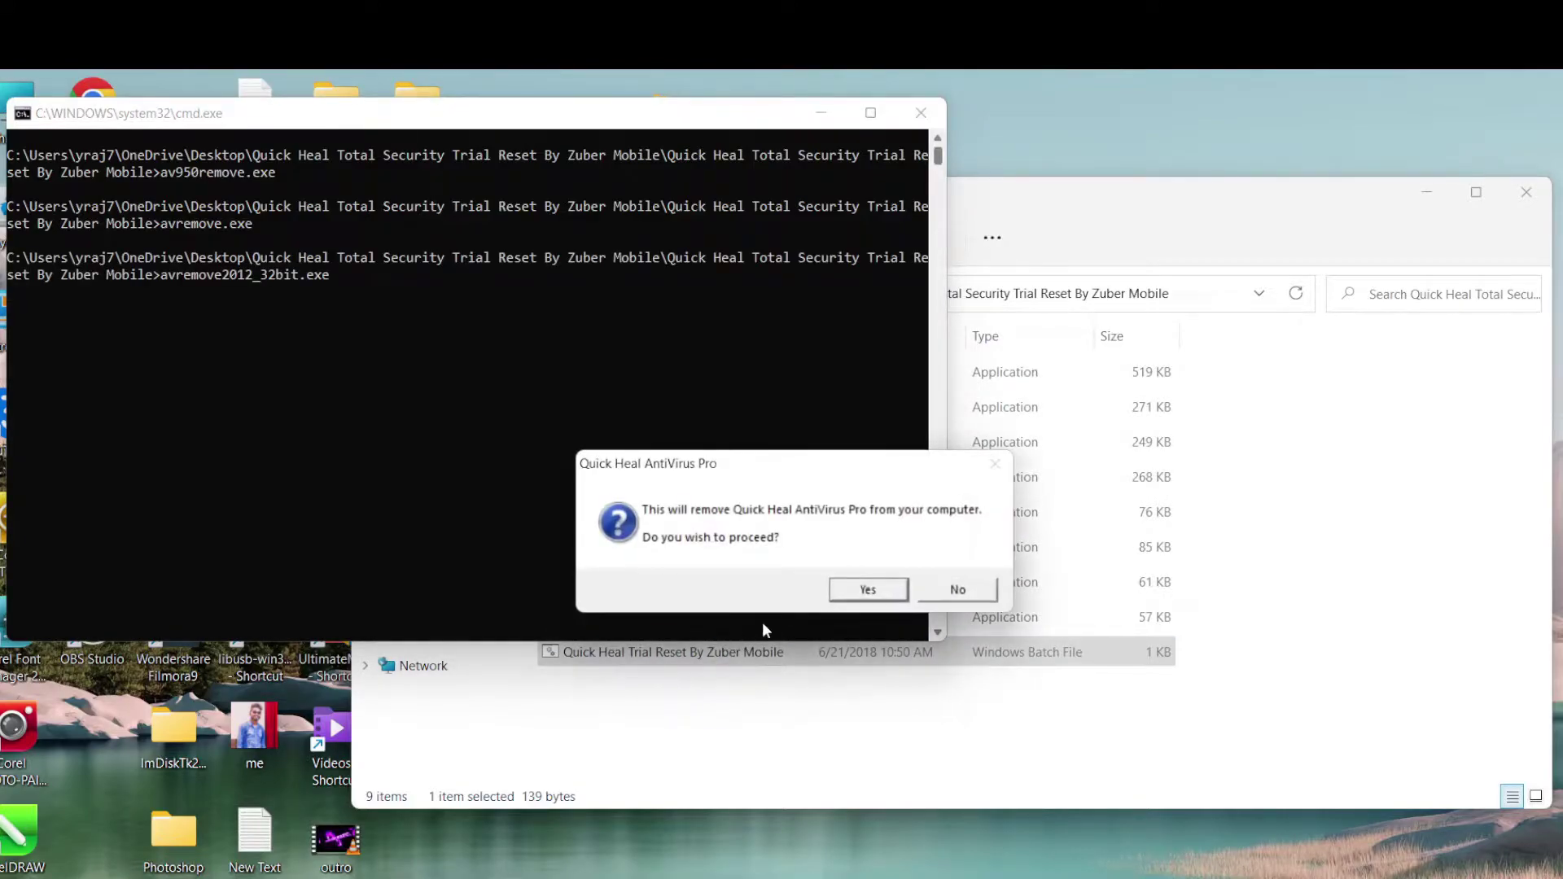
{"action": "left_click", "coordinate": [843, 595]}
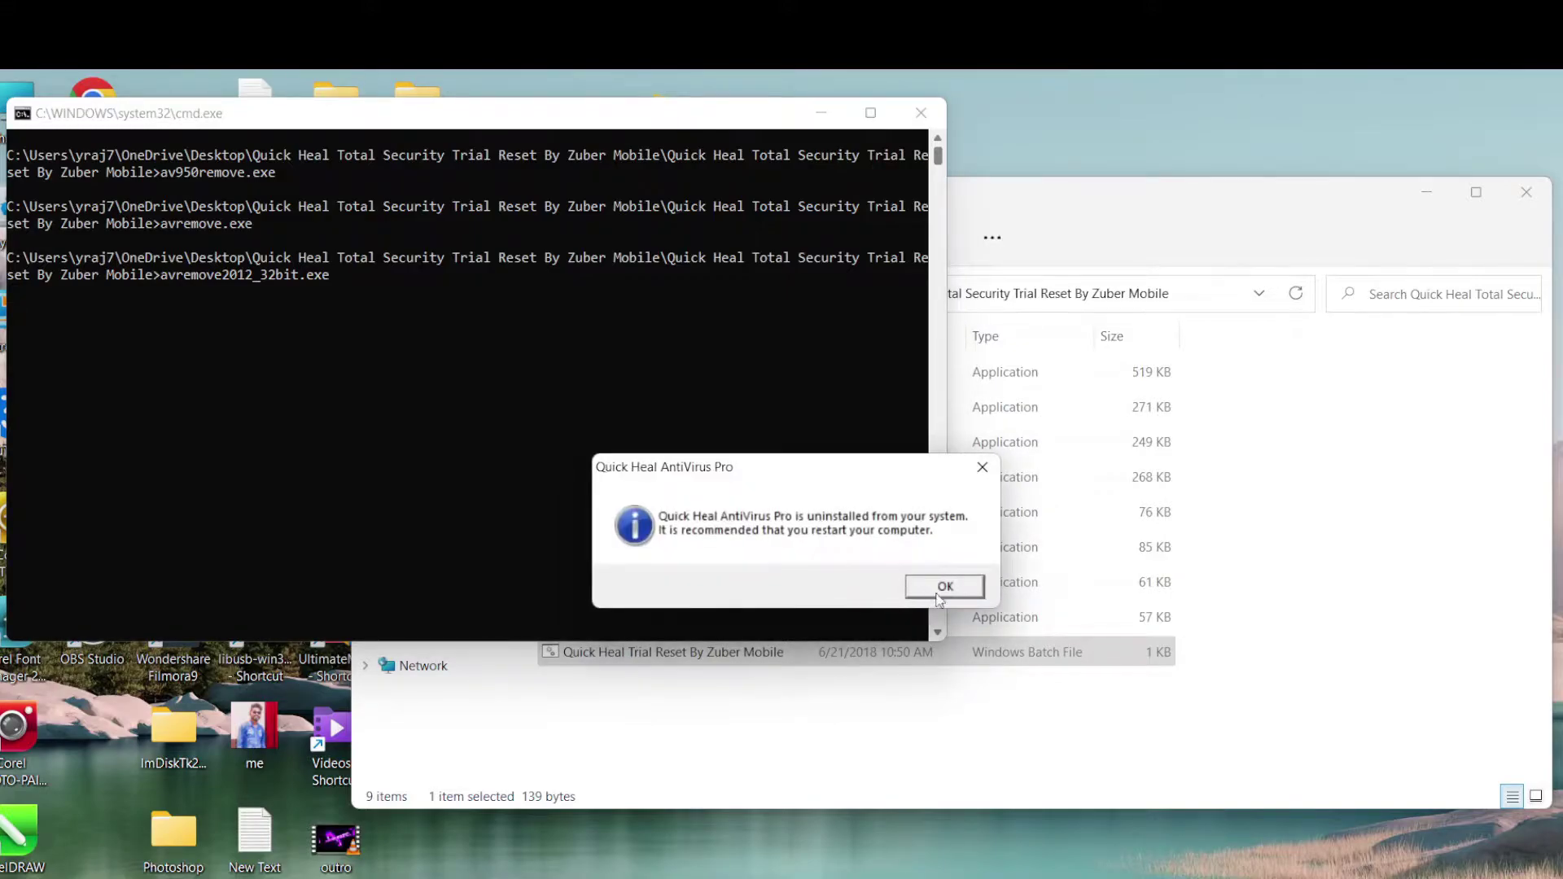
{"action": "left_click", "coordinate": [936, 588]}
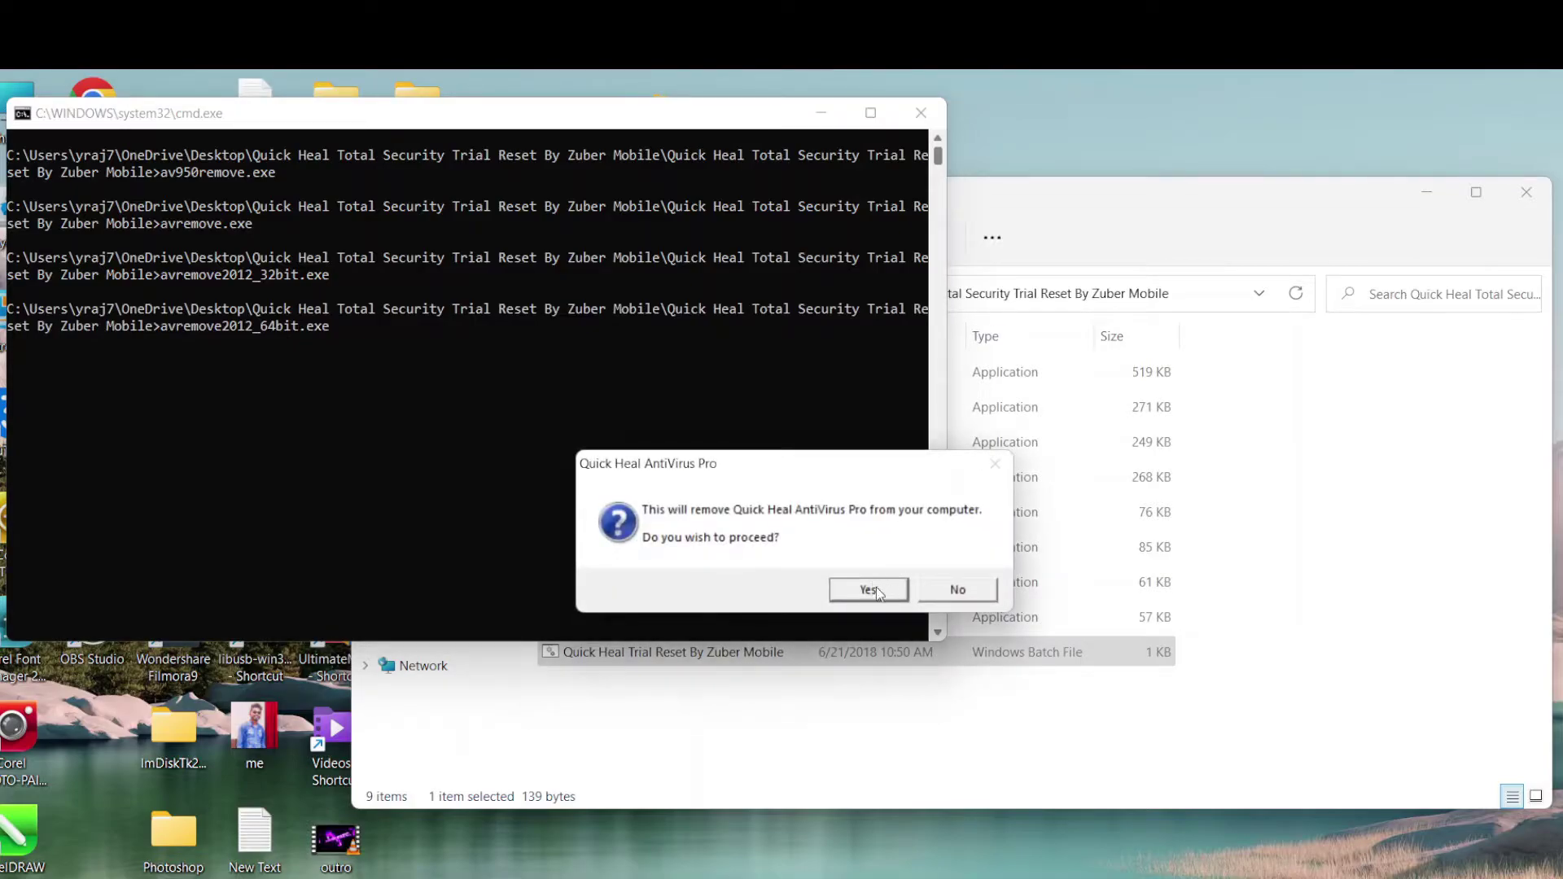
Approve the 64-bit AntiVirus Pro and two Quick Heal removals, acknowledging each completion
{"action": "left_click", "coordinate": [876, 589]}
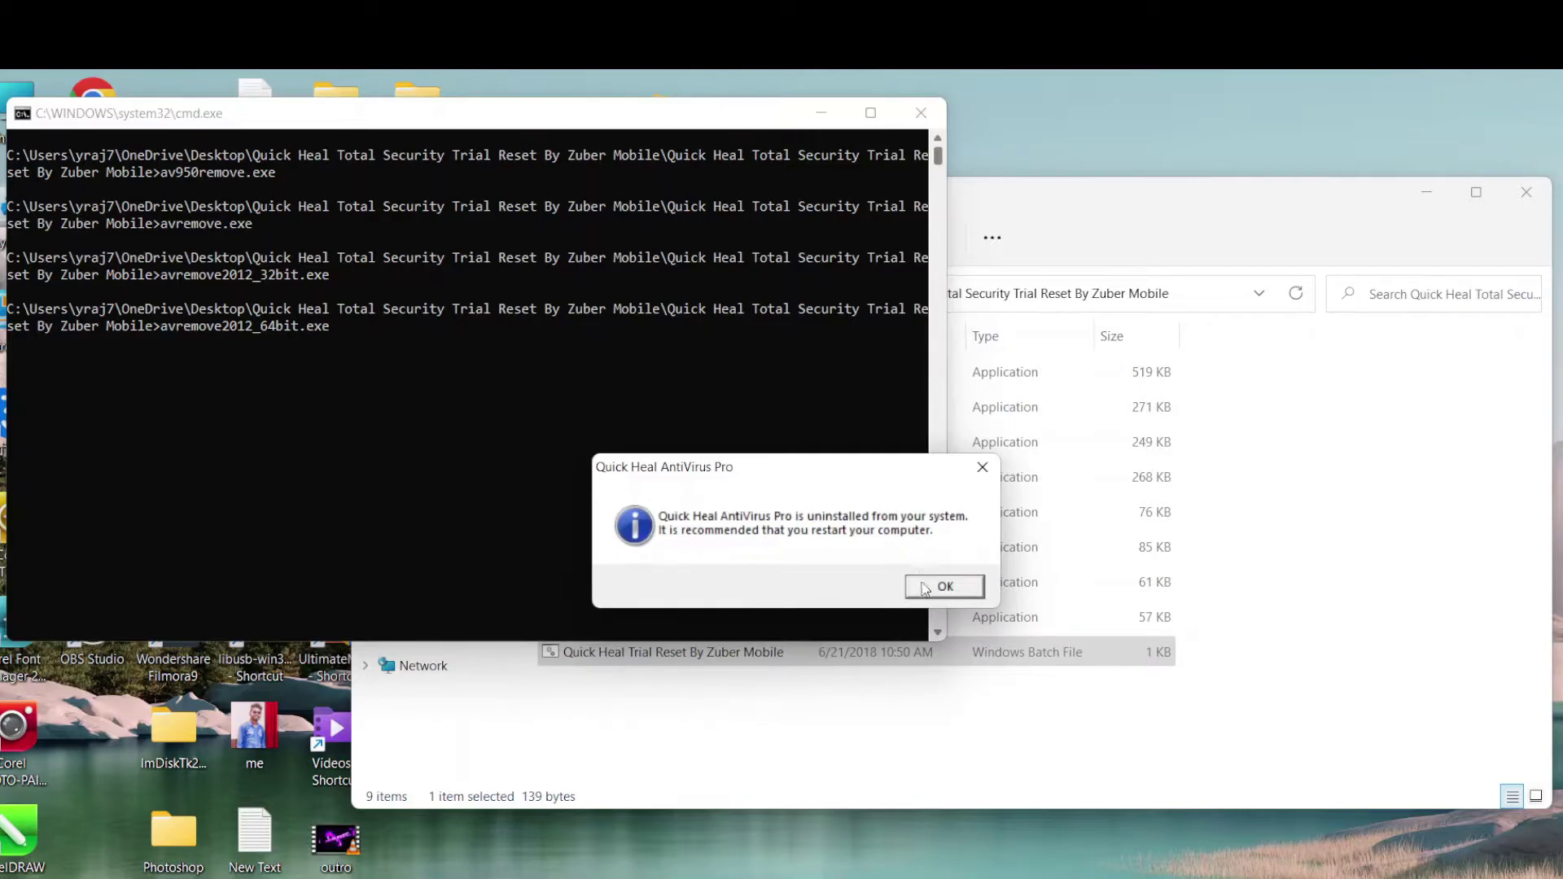
{"action": "left_click", "coordinate": [928, 586]}
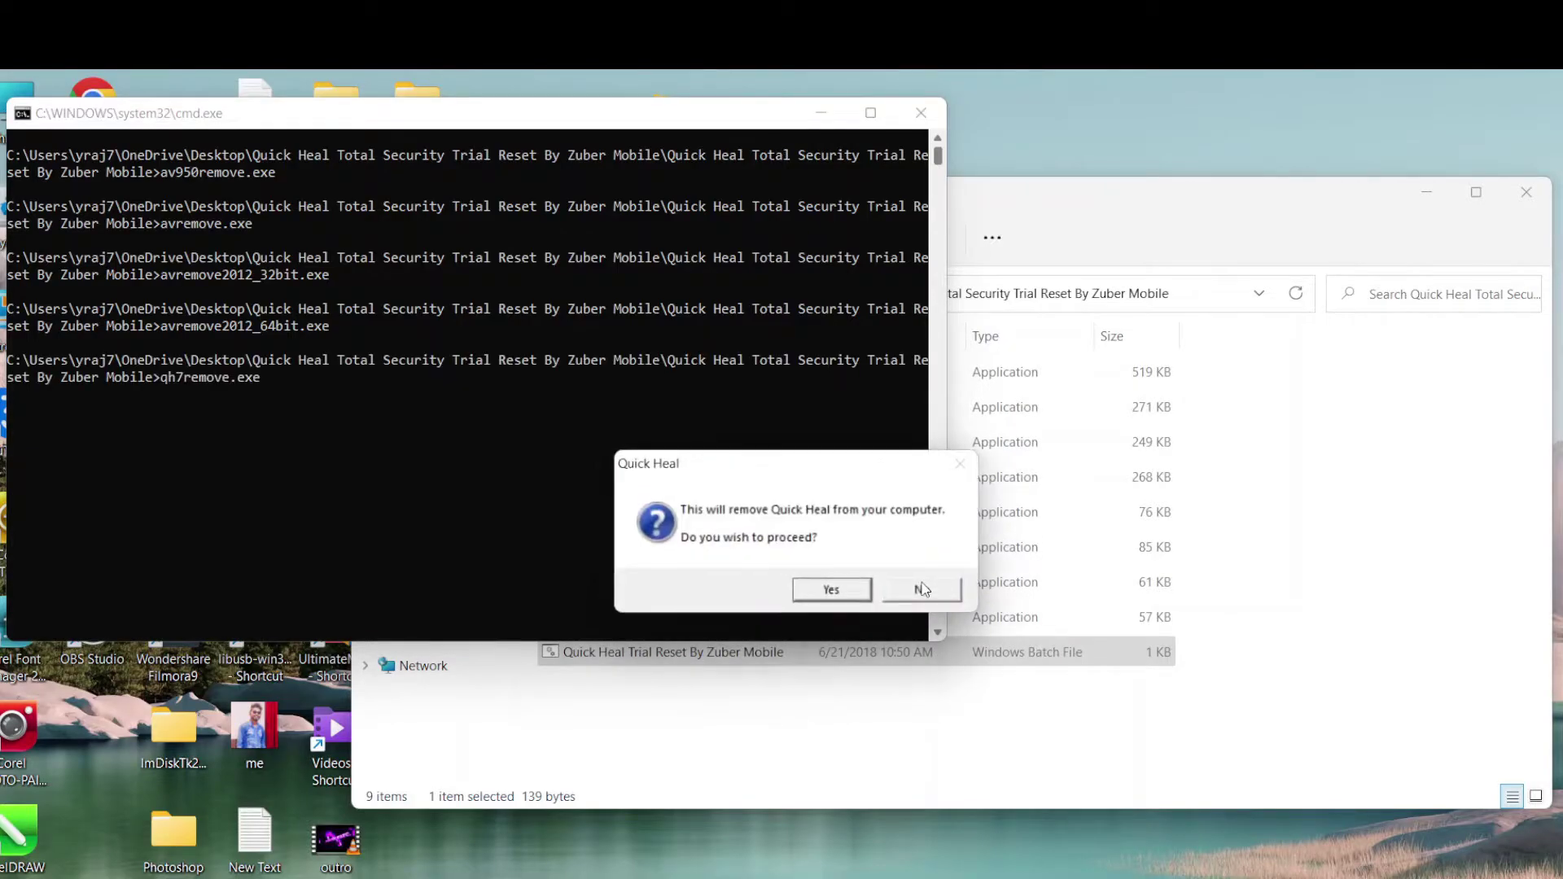
{"action": "left_click", "coordinate": [839, 591]}
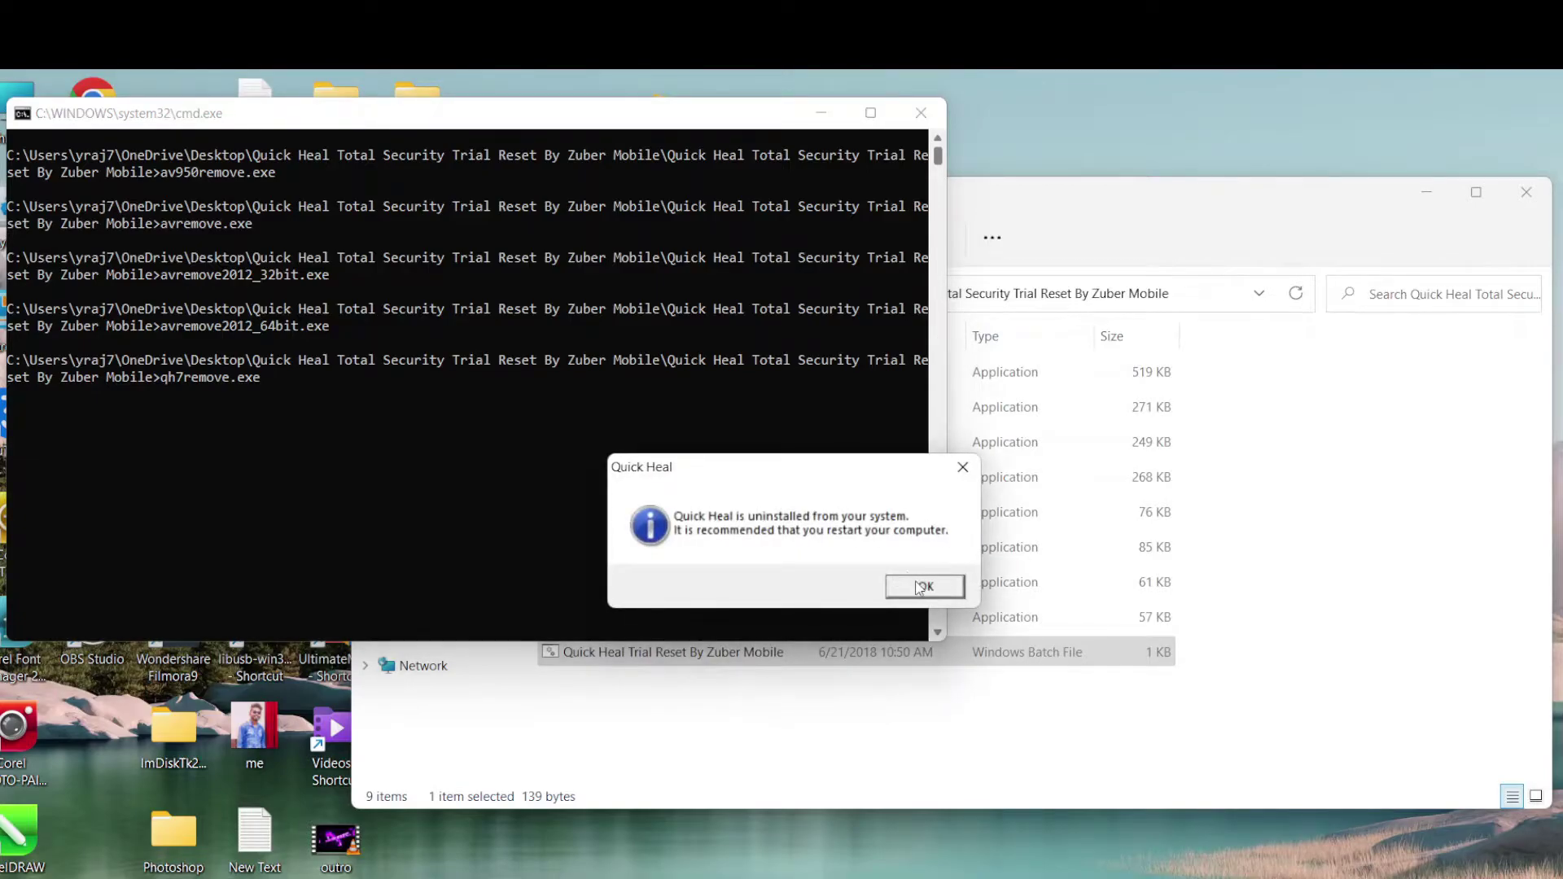
{"action": "left_click", "coordinate": [919, 586]}
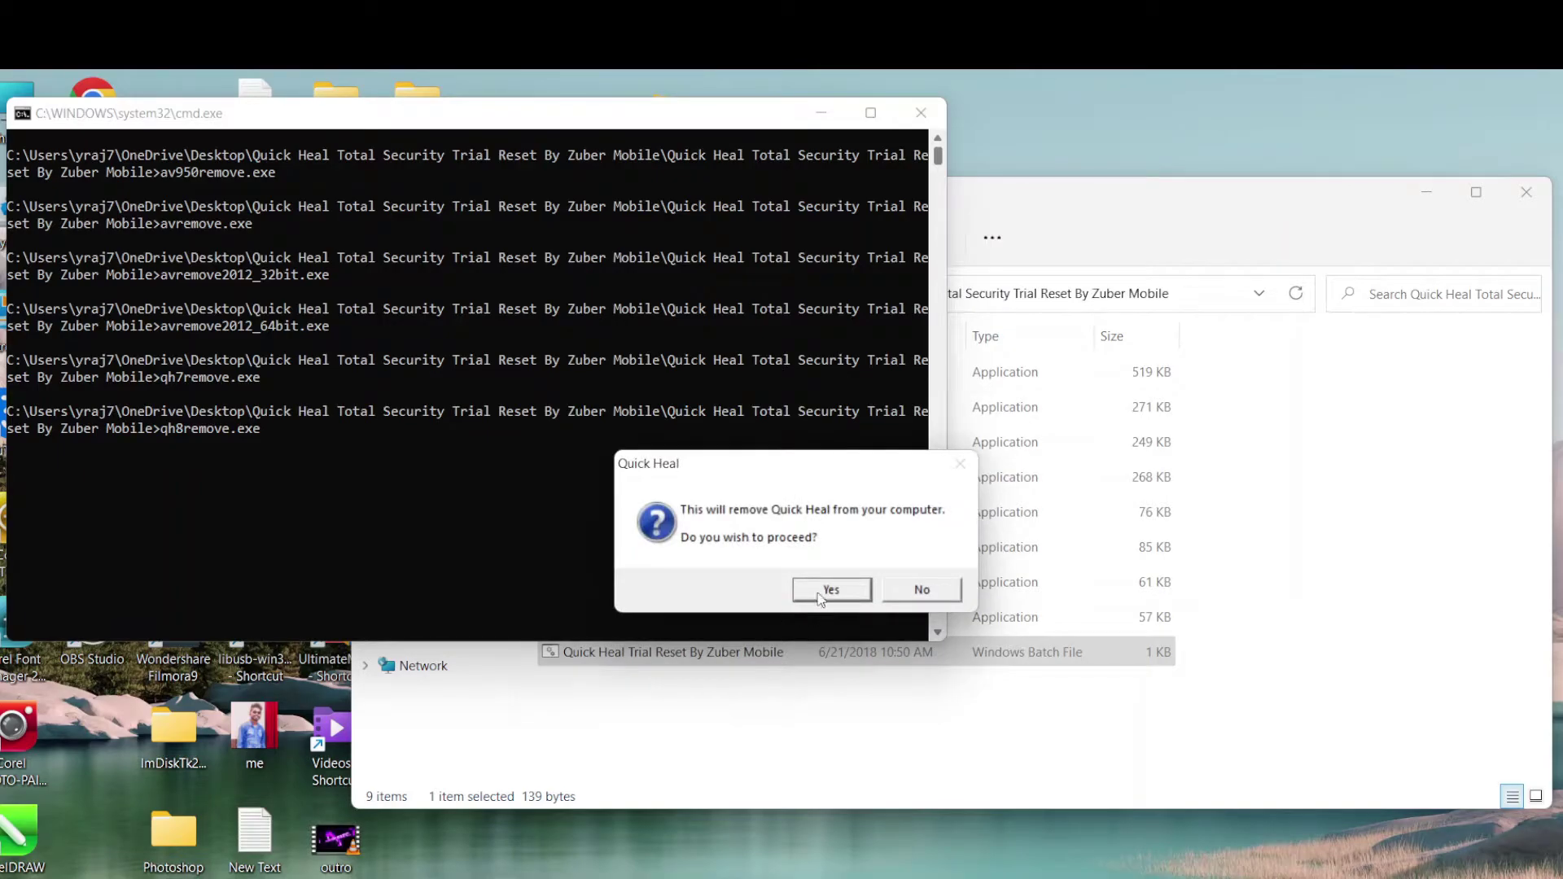
{"action": "left_click", "coordinate": [831, 590]}
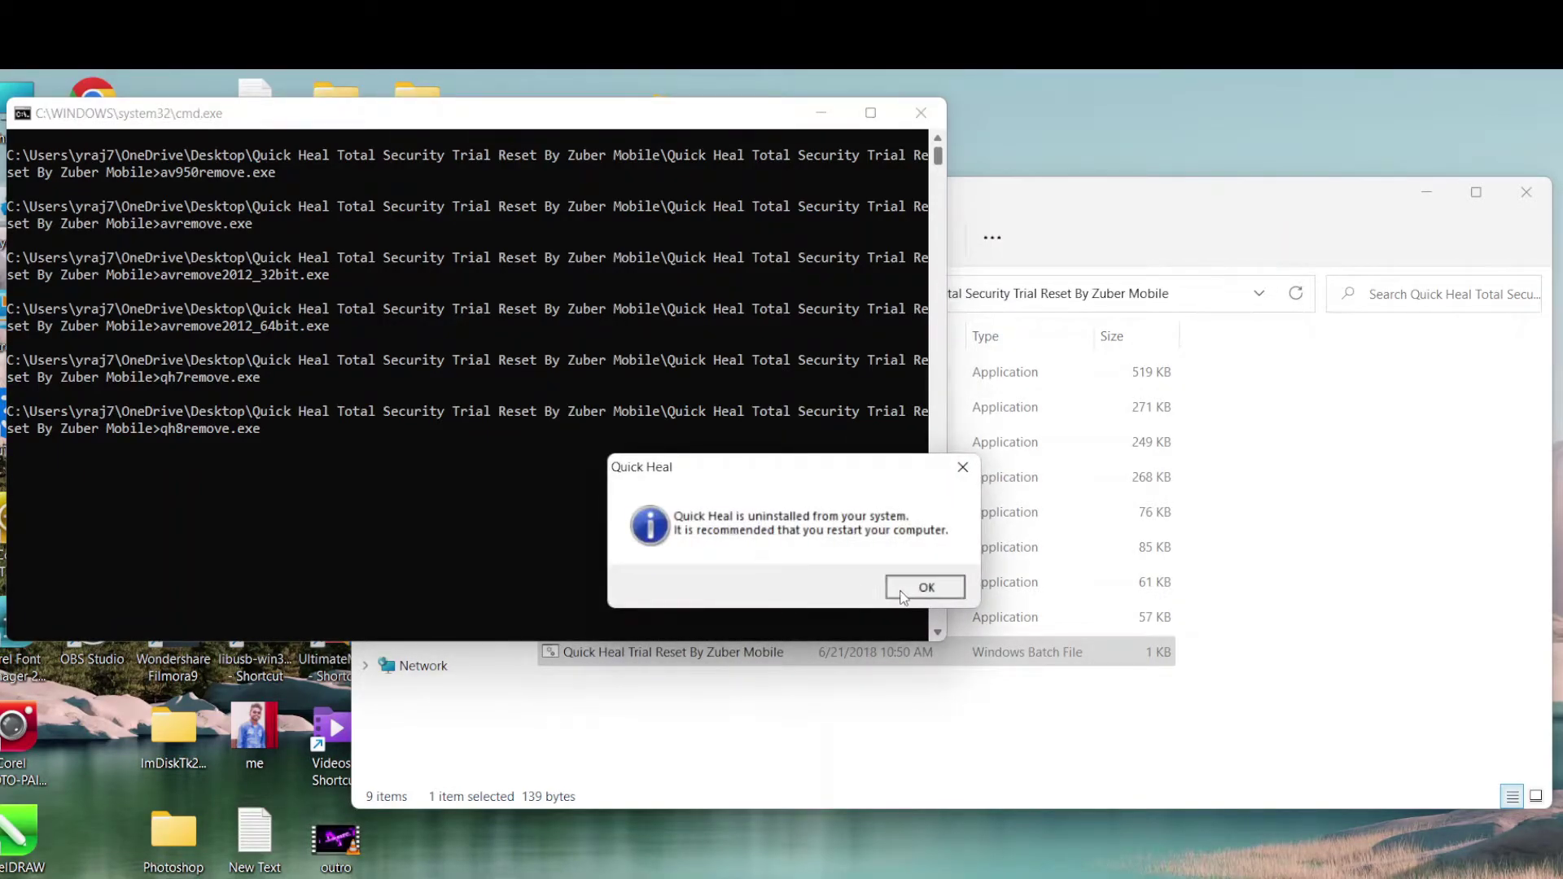
{"action": "left_click", "coordinate": [901, 592]}
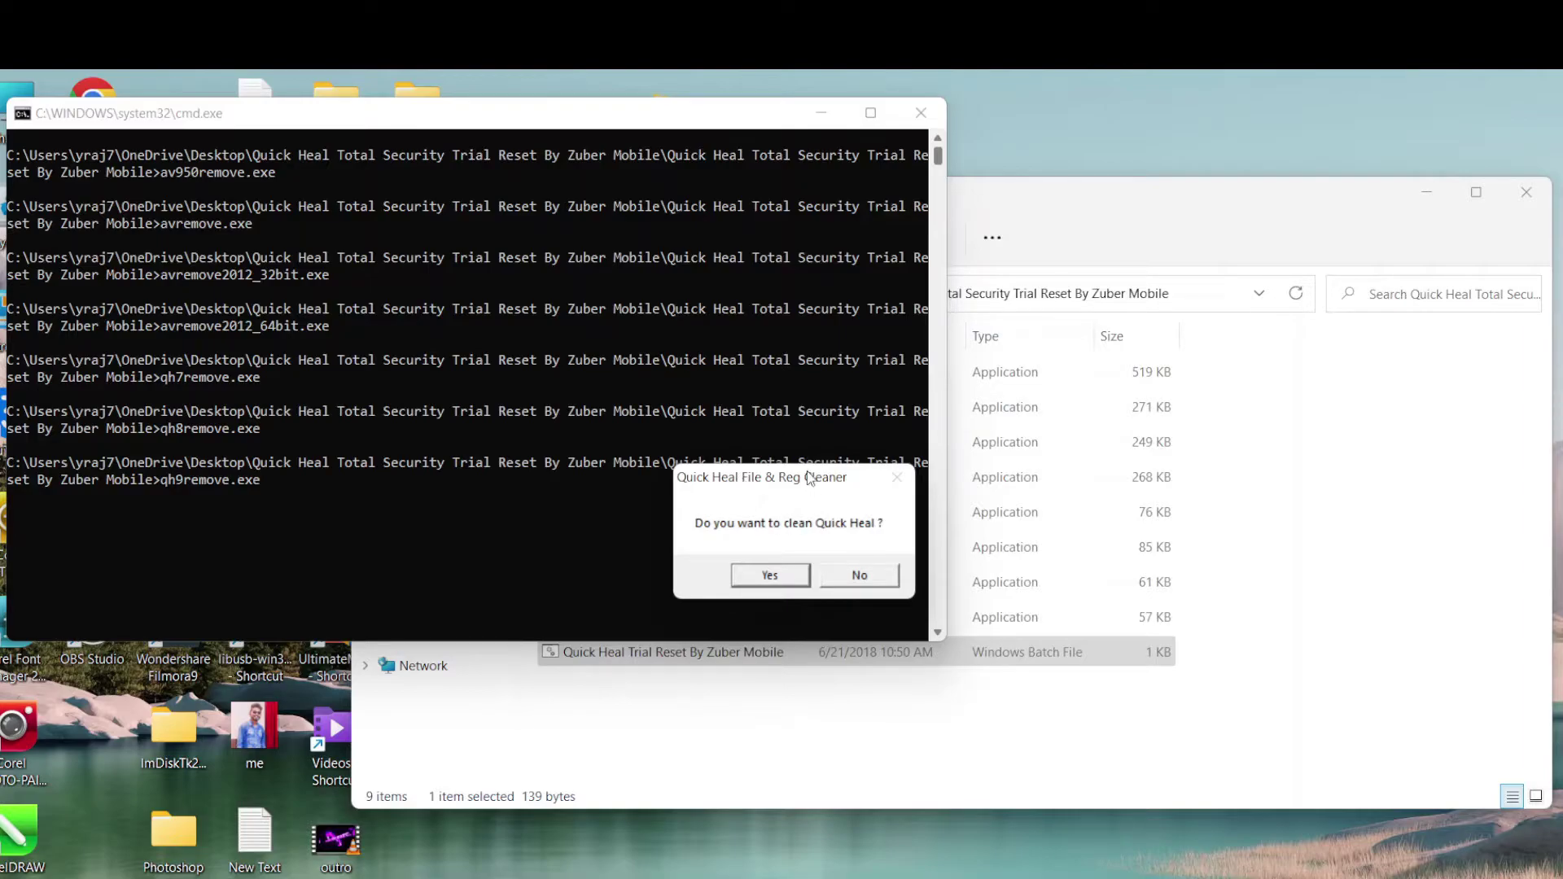
Approve cleaning the leftover Quick Heal and QHAC3 files, dismissing each 'Successfully cleaned!' message
{"action": "left_click_drag", "start_coordinate": [810, 477], "coordinate": [777, 282]}
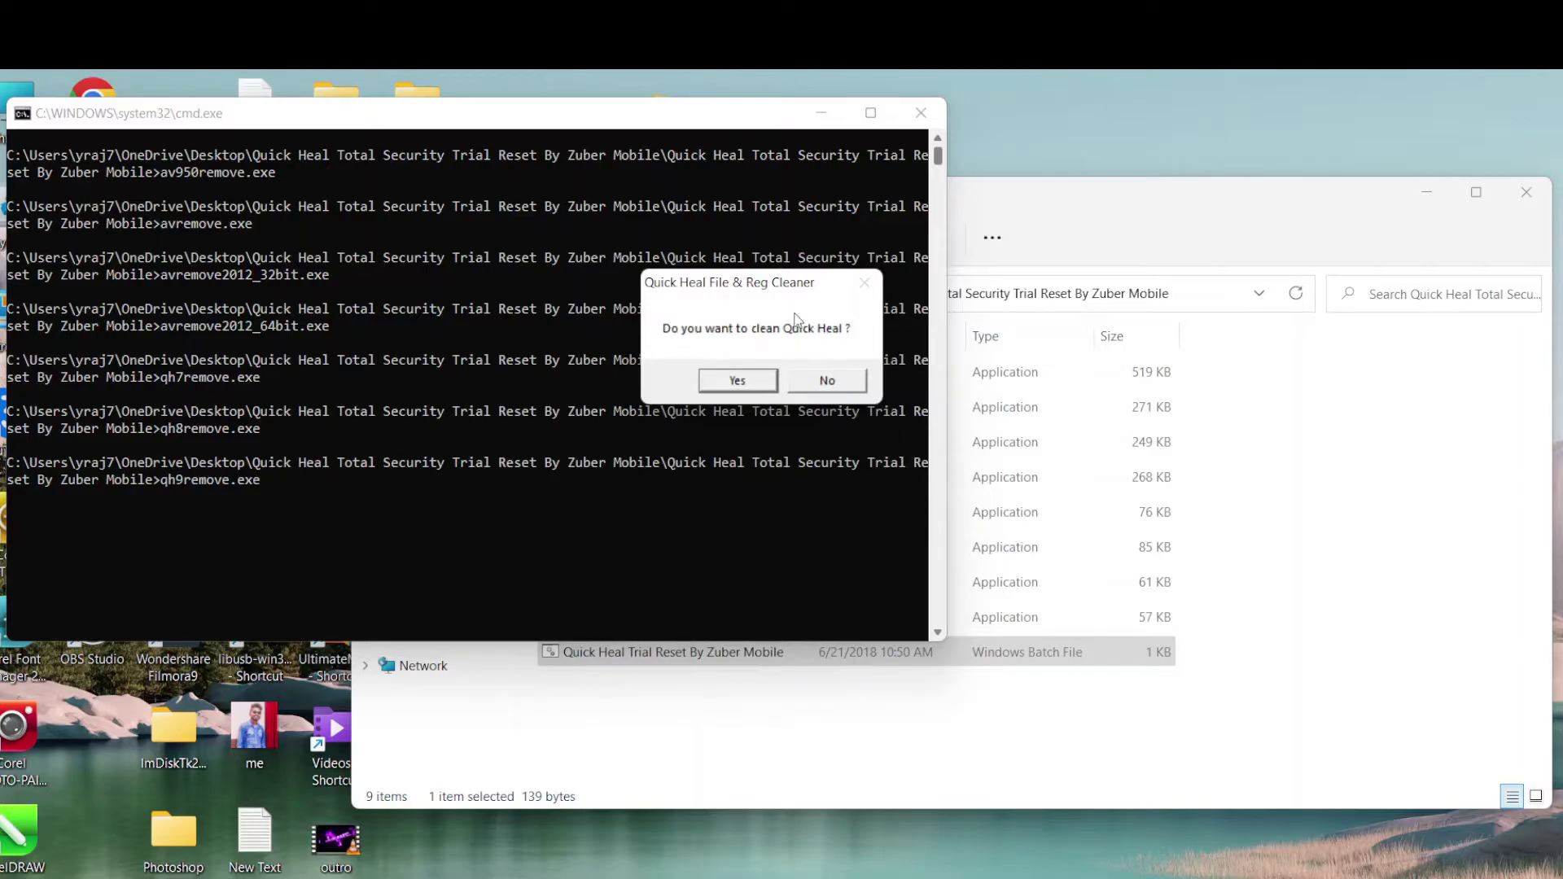
{"action": "left_click", "coordinate": [735, 383]}
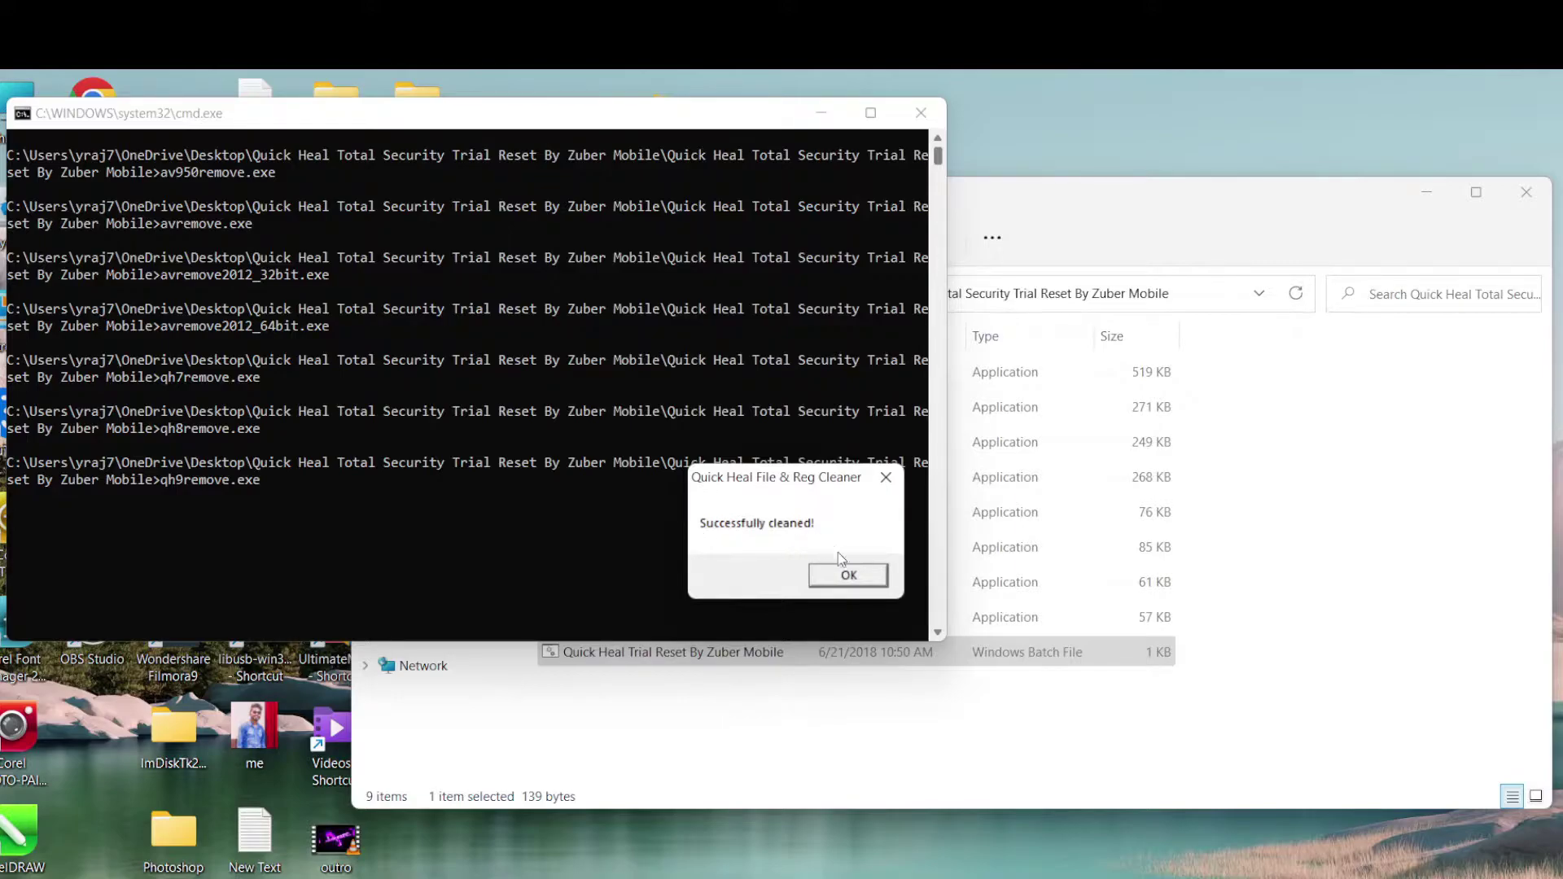
{"action": "left_click", "coordinate": [845, 576]}
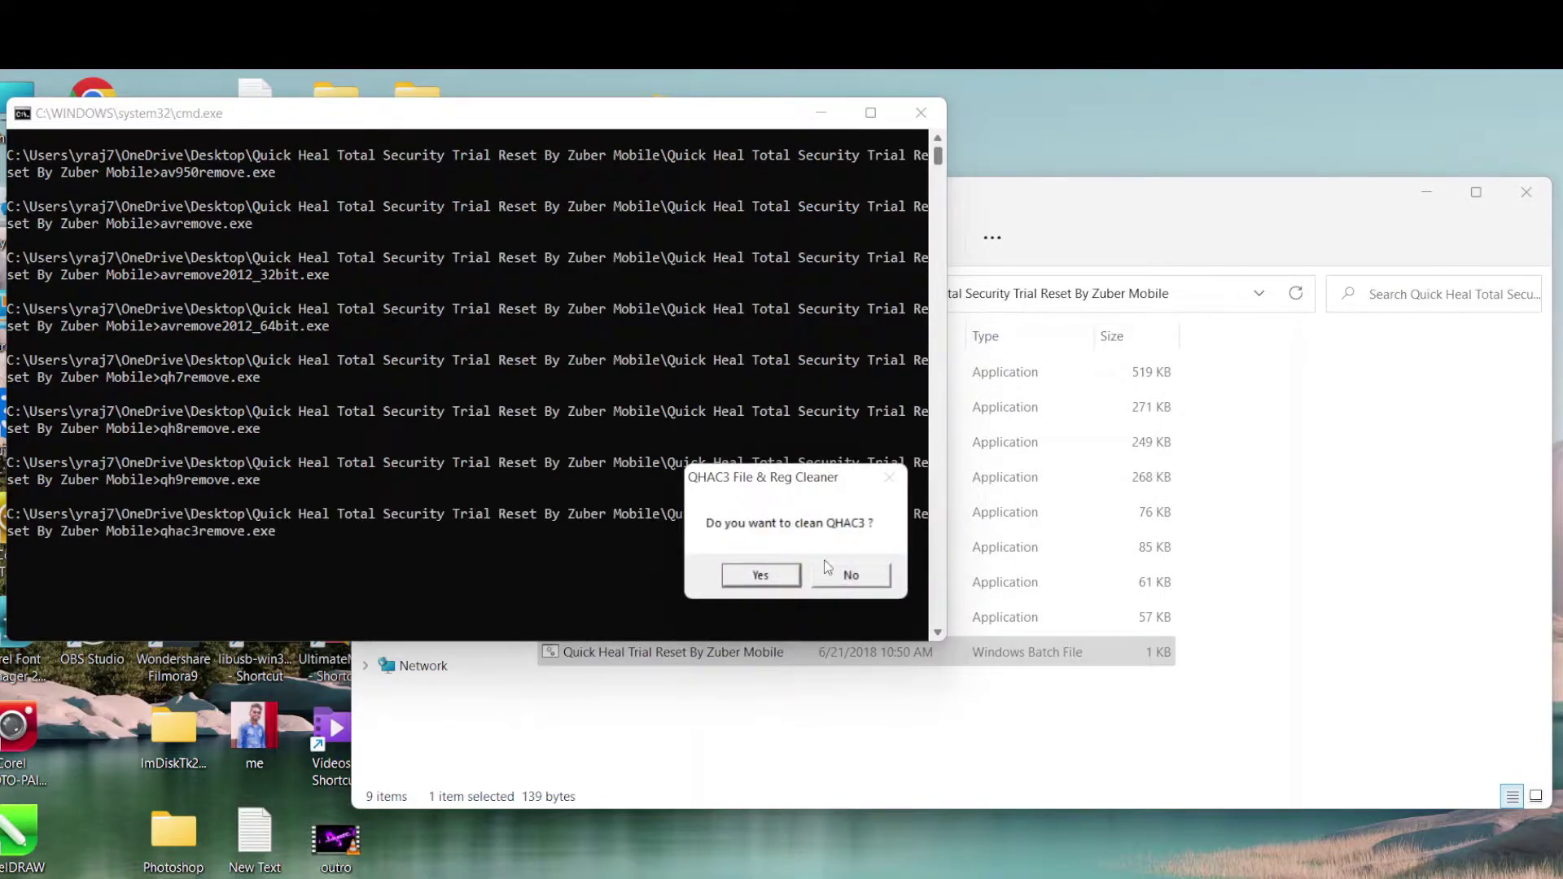
{"action": "left_click", "coordinate": [742, 580]}
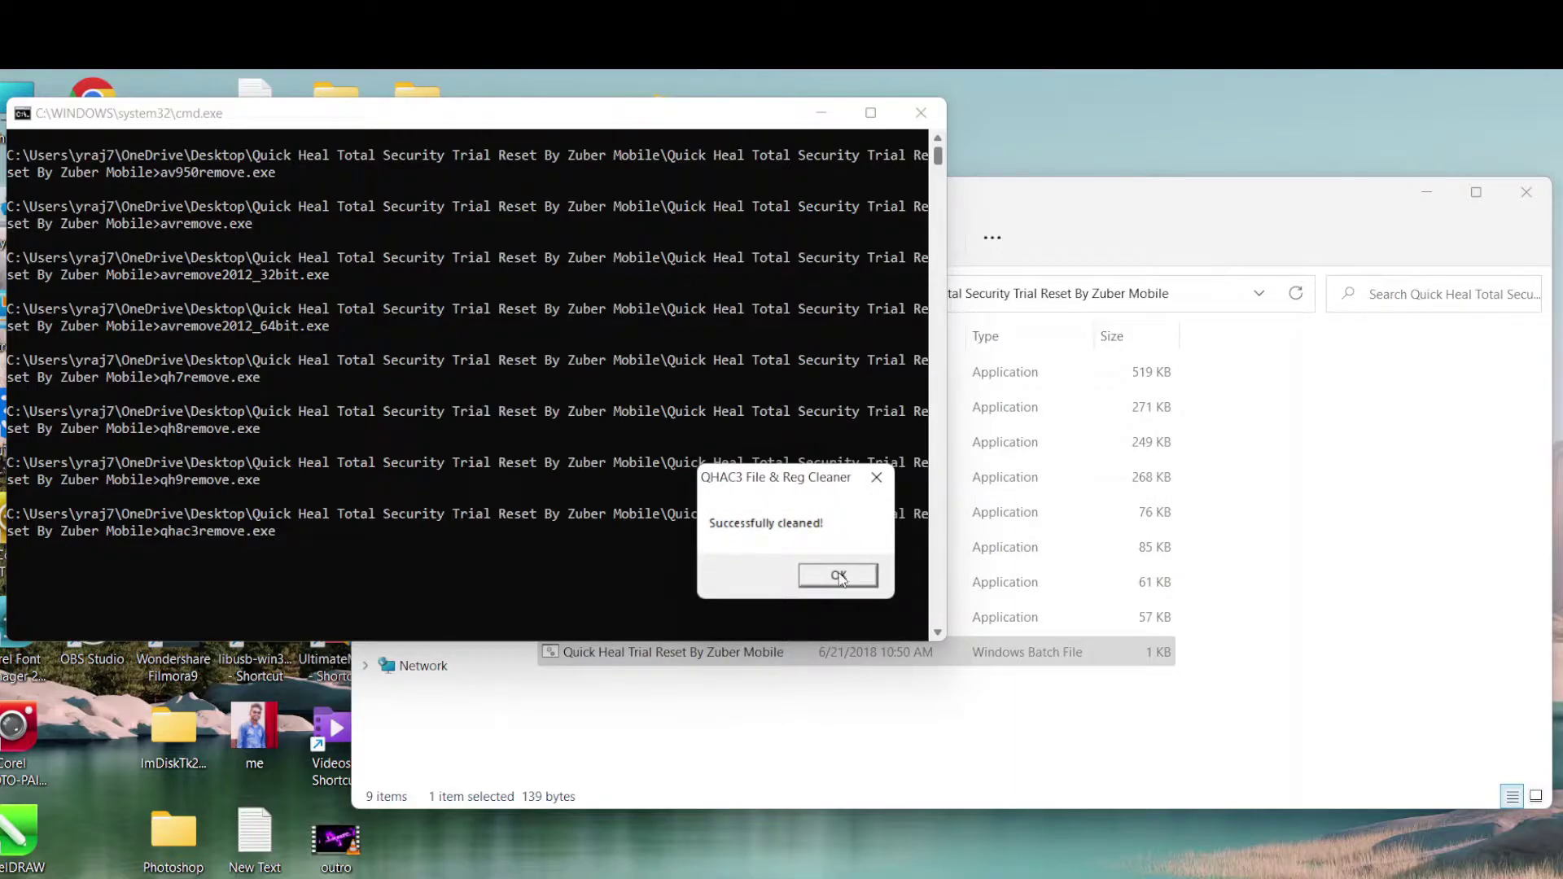
{"action": "left_click", "coordinate": [839, 577]}
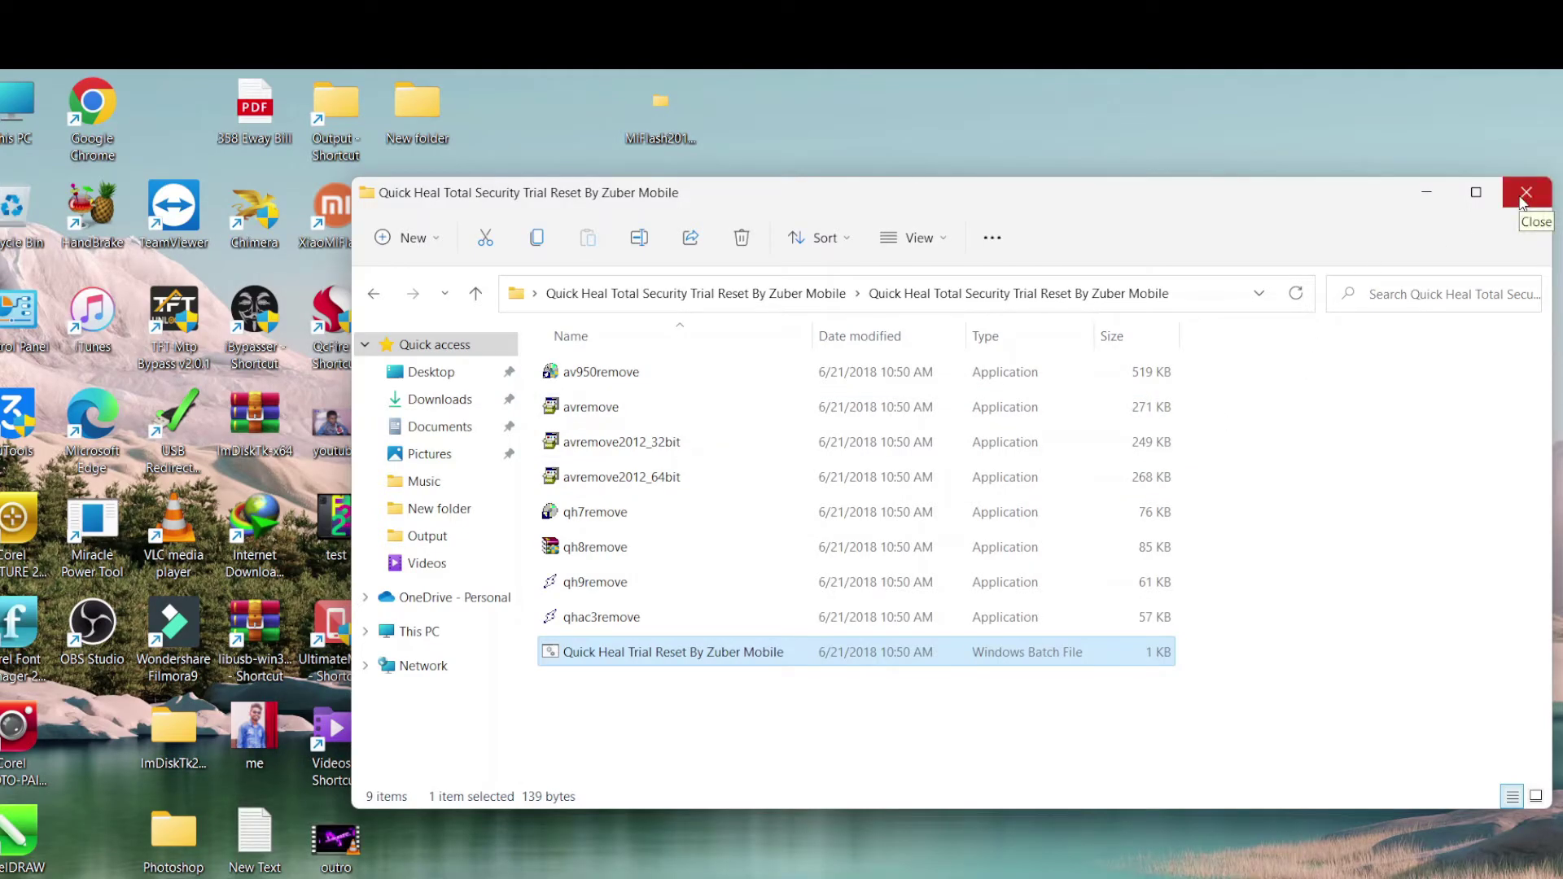
Close the trial reset folder and refresh the desktop
{"action": "left_click", "coordinate": [1521, 200]}
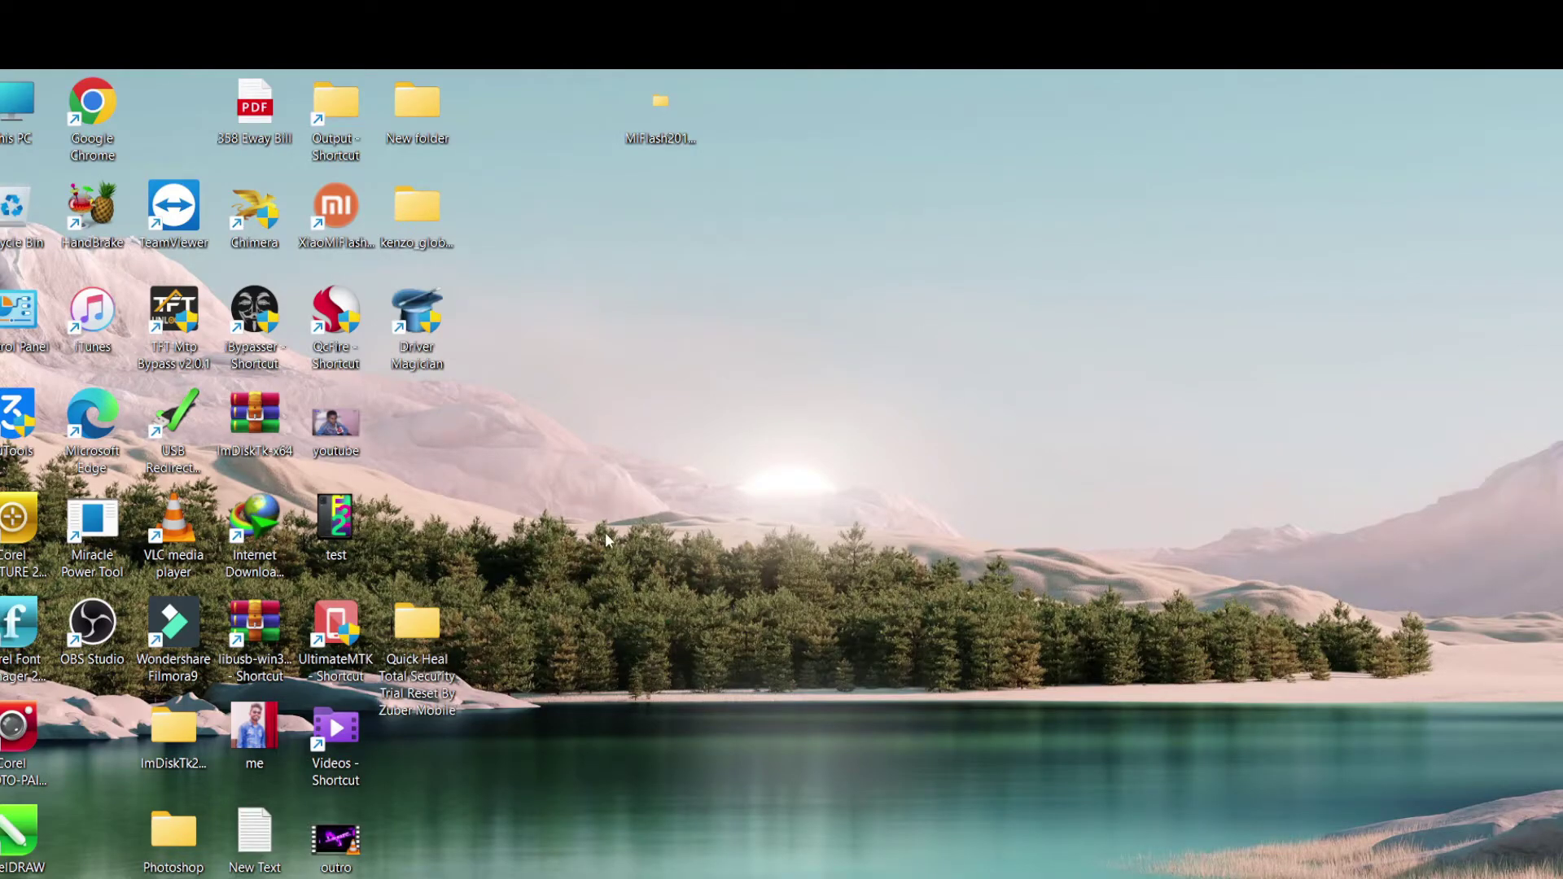
{"action": "right_click", "coordinate": [584, 449]}
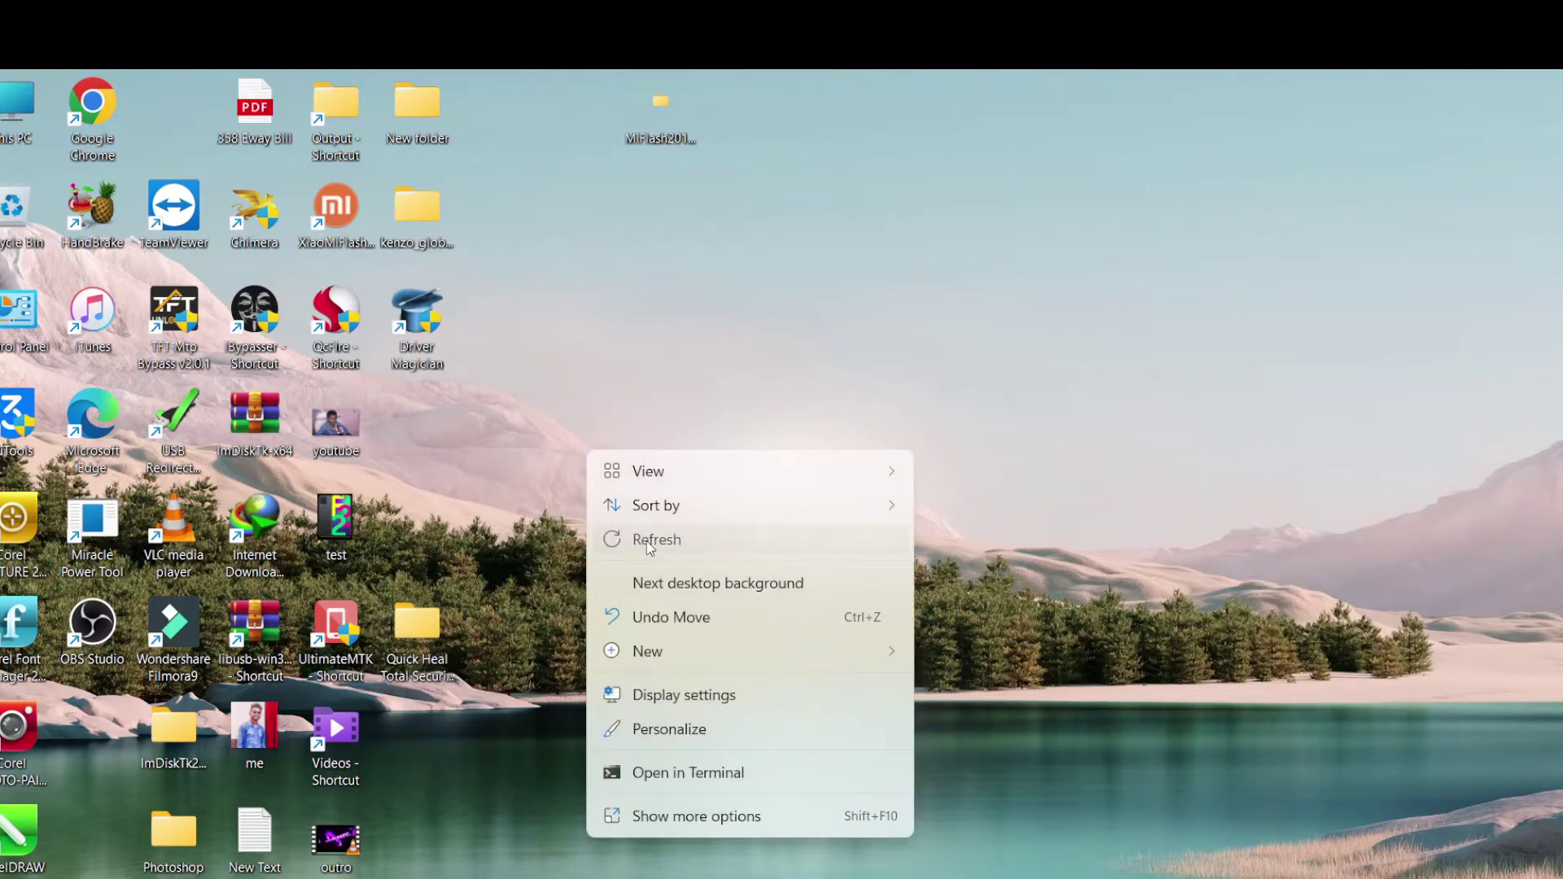
{"action": "left_click", "coordinate": [650, 541]}
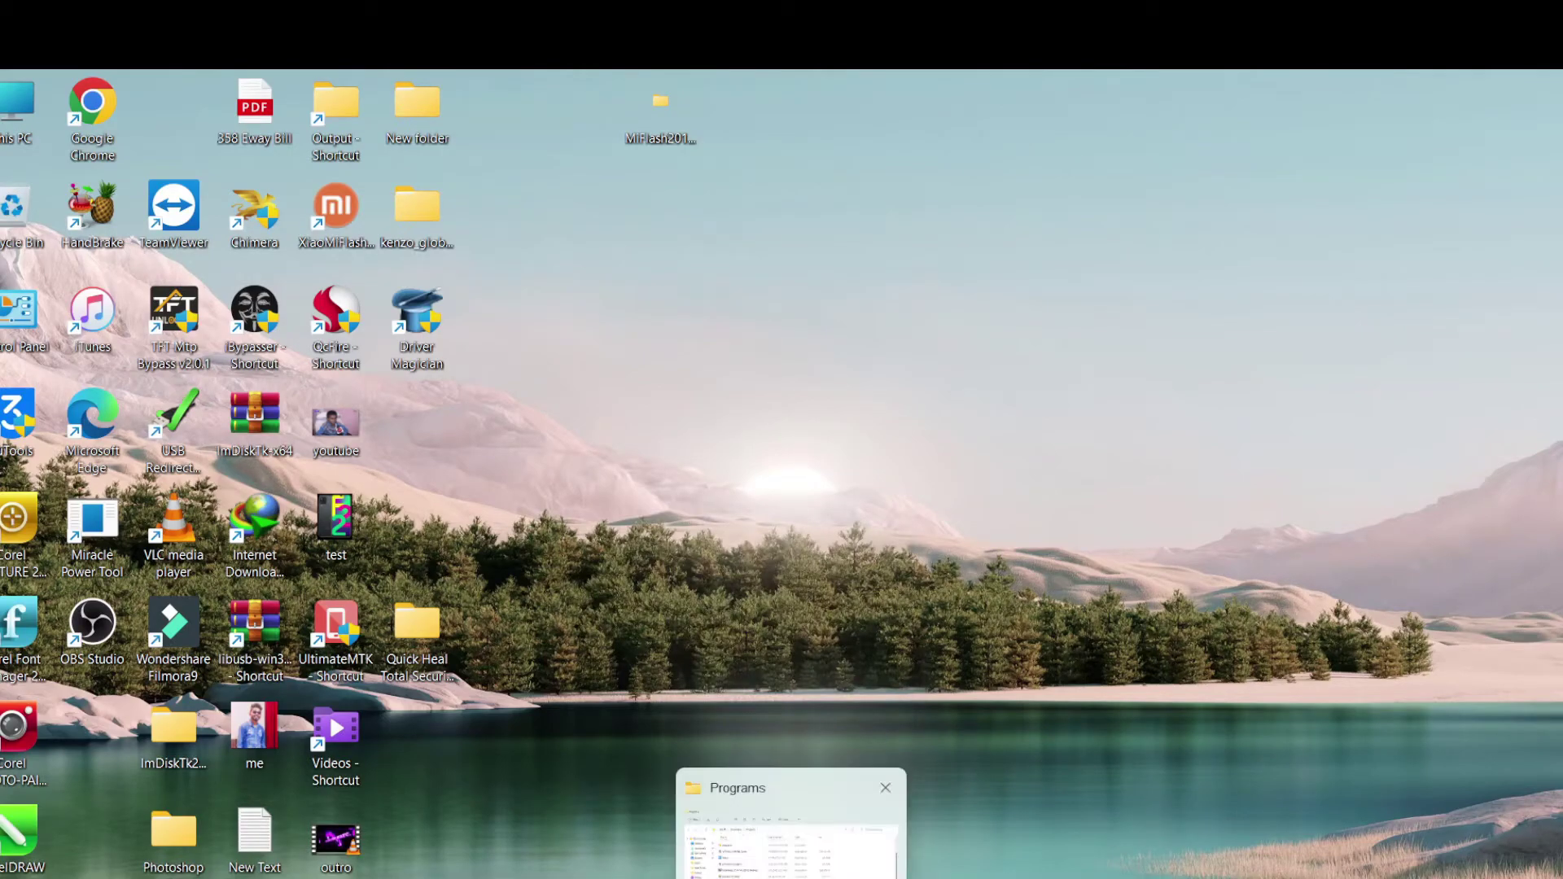
Return to the Downloads\Programs folder and launch the QHTSFT_2 installer
{"action": "left_click", "coordinate": [789, 818]}
{"action": "mouse_move", "coordinate": [592, 745]}
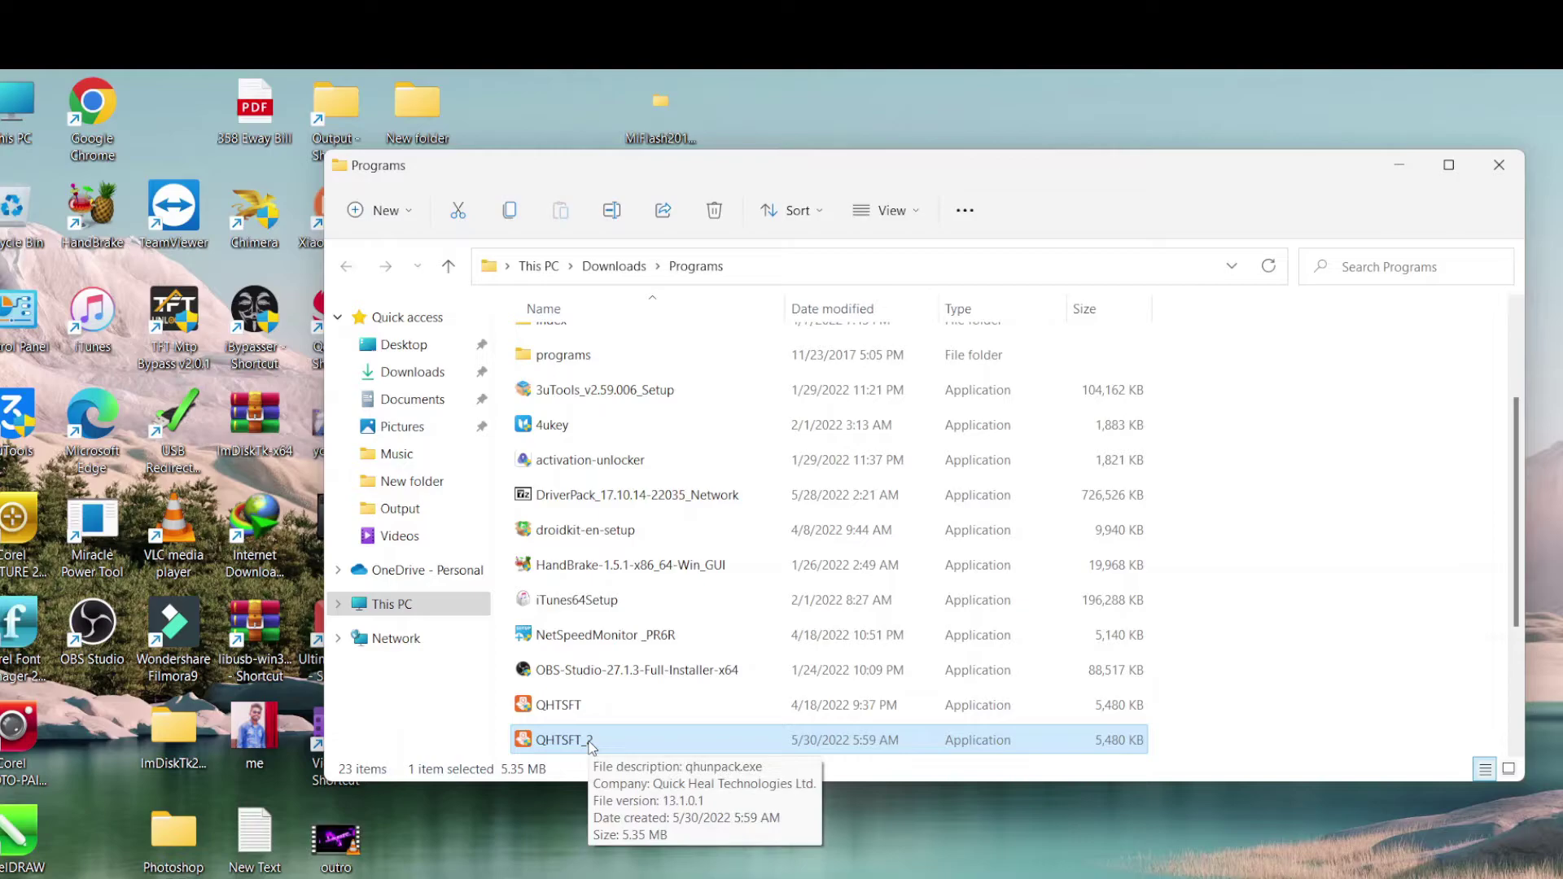
{"action": "double_click", "coordinate": [592, 740]}
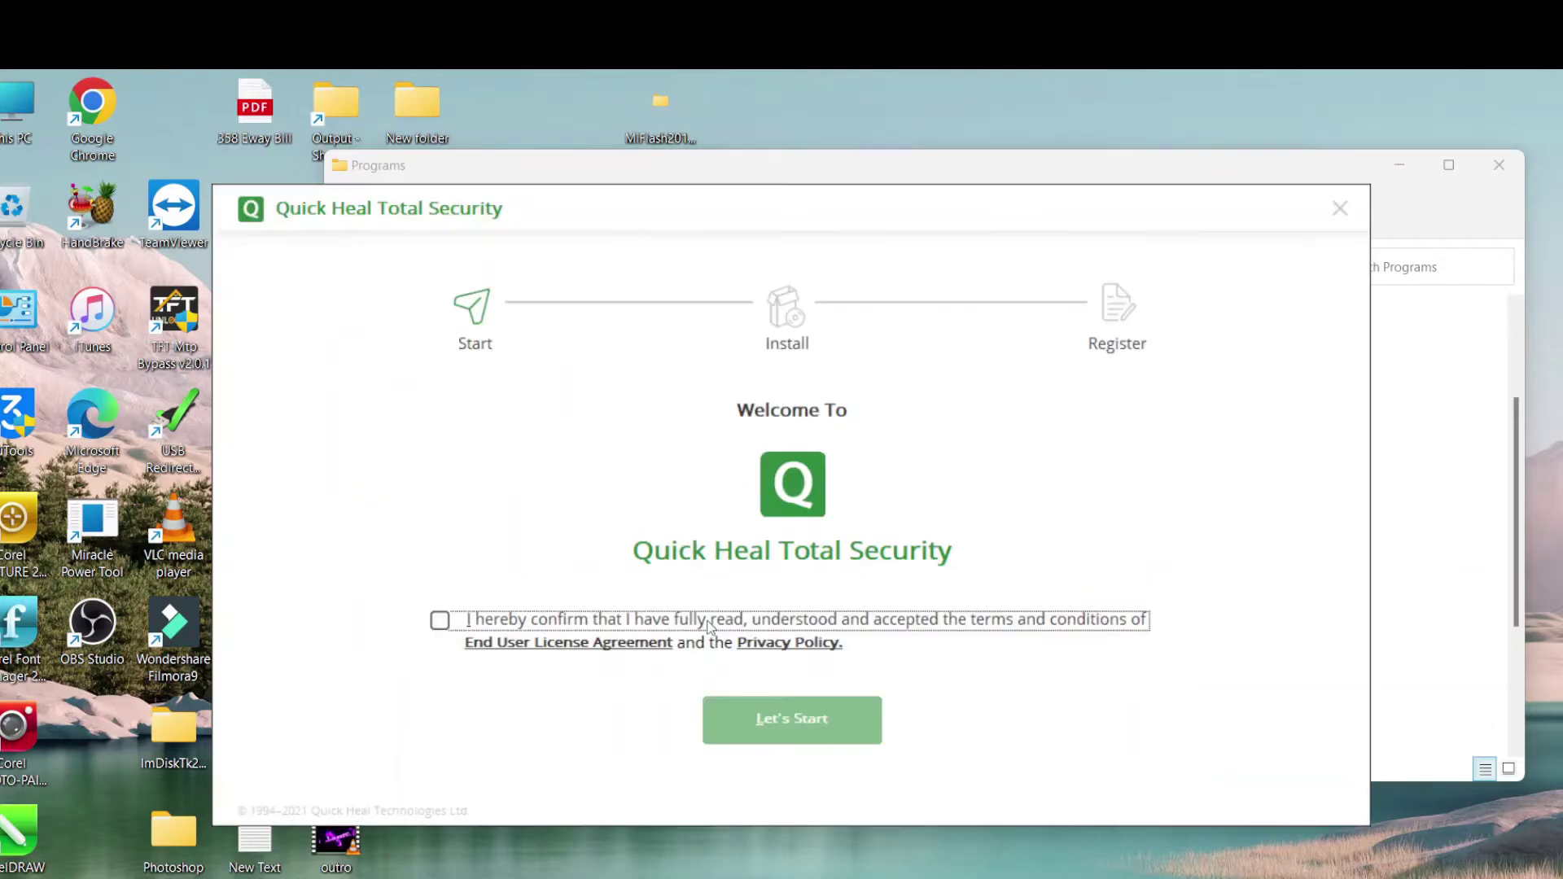
Accept the licence agreement and install Quick Heal to the default location
{"action": "left_click", "coordinate": [441, 622]}
{"action": "left_click", "coordinate": [779, 726]}
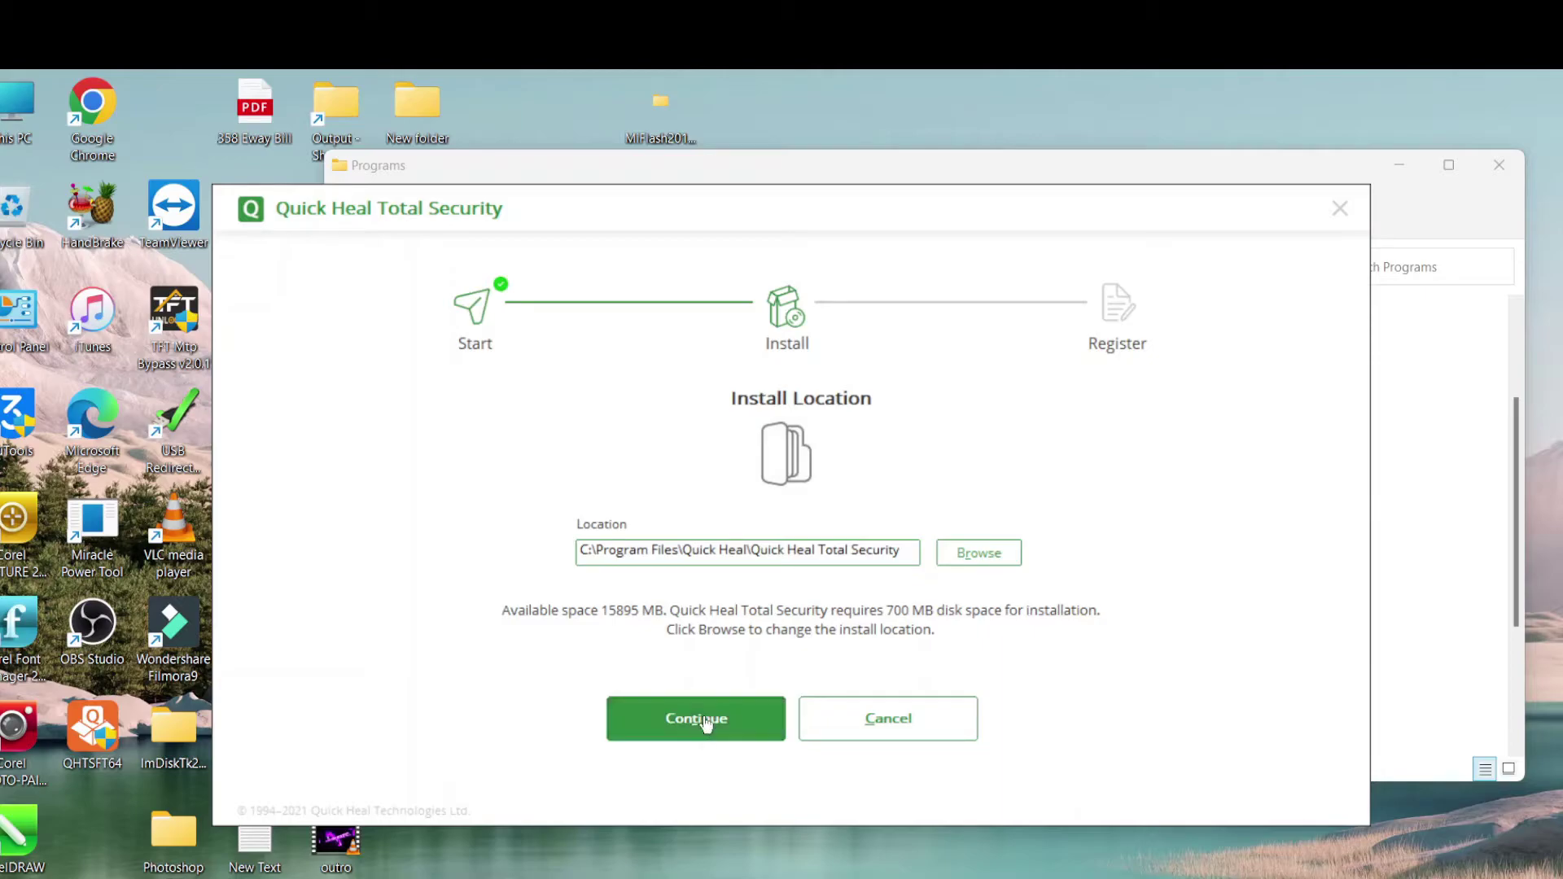
{"action": "left_click", "coordinate": [704, 722]}
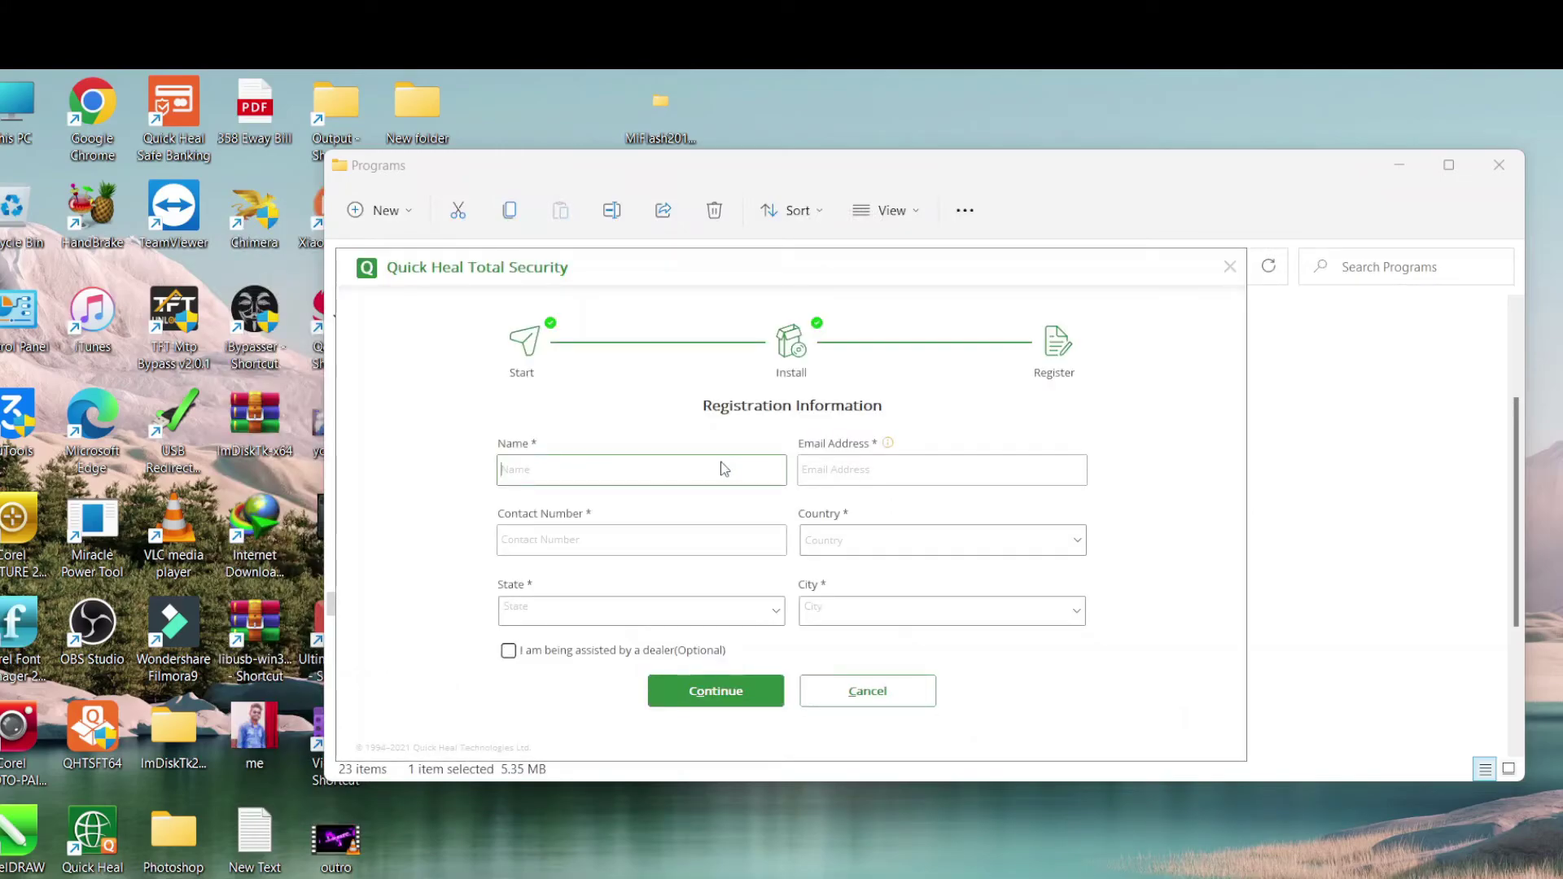
Fill in the registrant's name, e-mail address and contact number
{"action": "type", "text": "mobile hub"}
{"action": "left_click", "coordinate": [970, 469]}
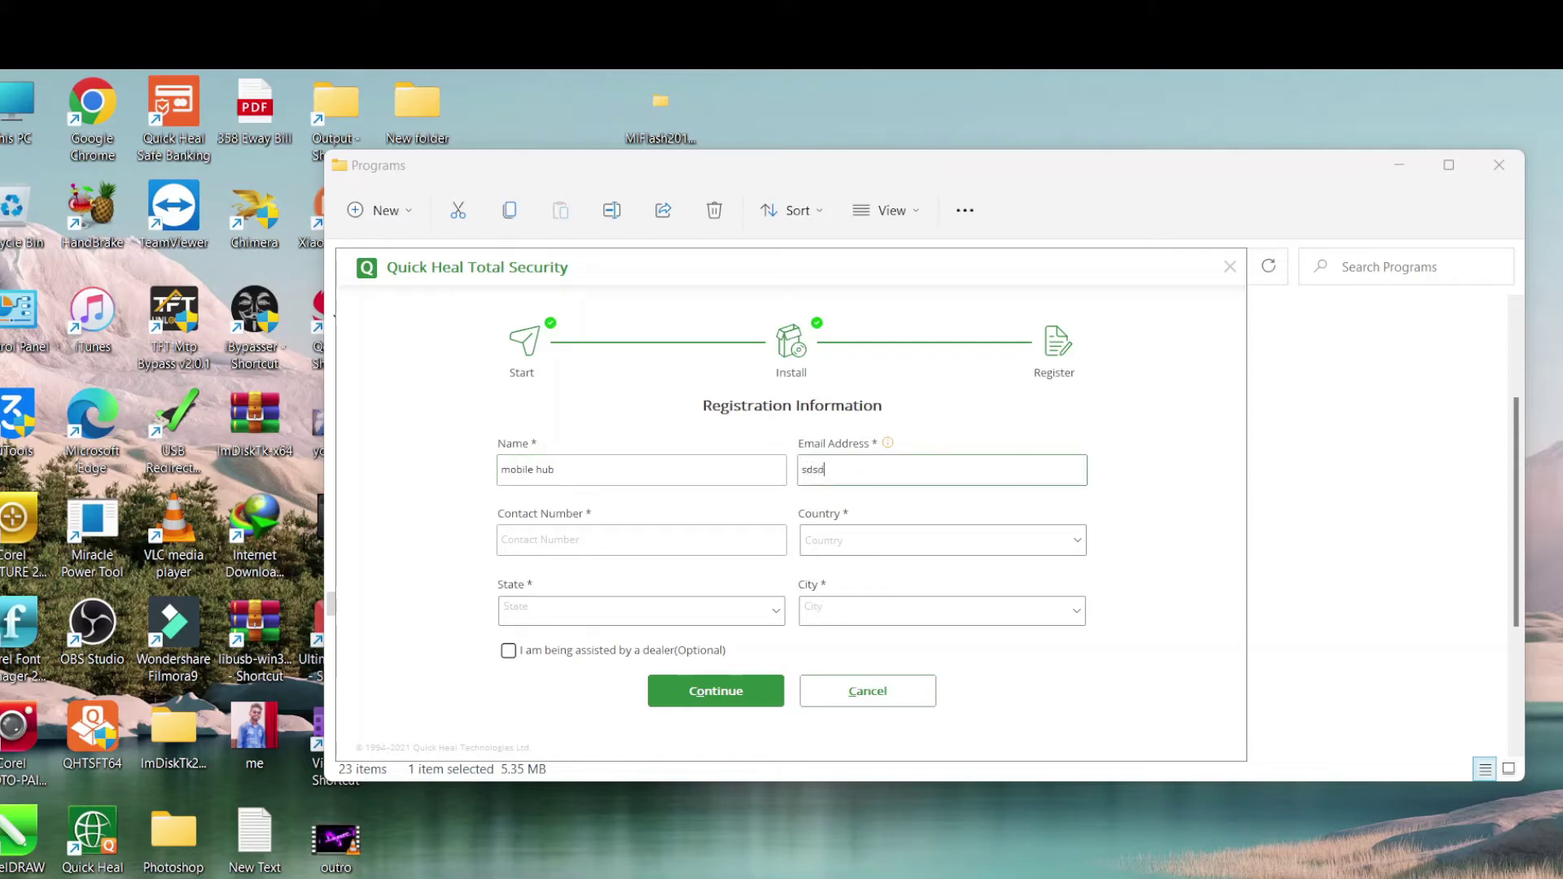
{"action": "left_click", "coordinate": [641, 540]}
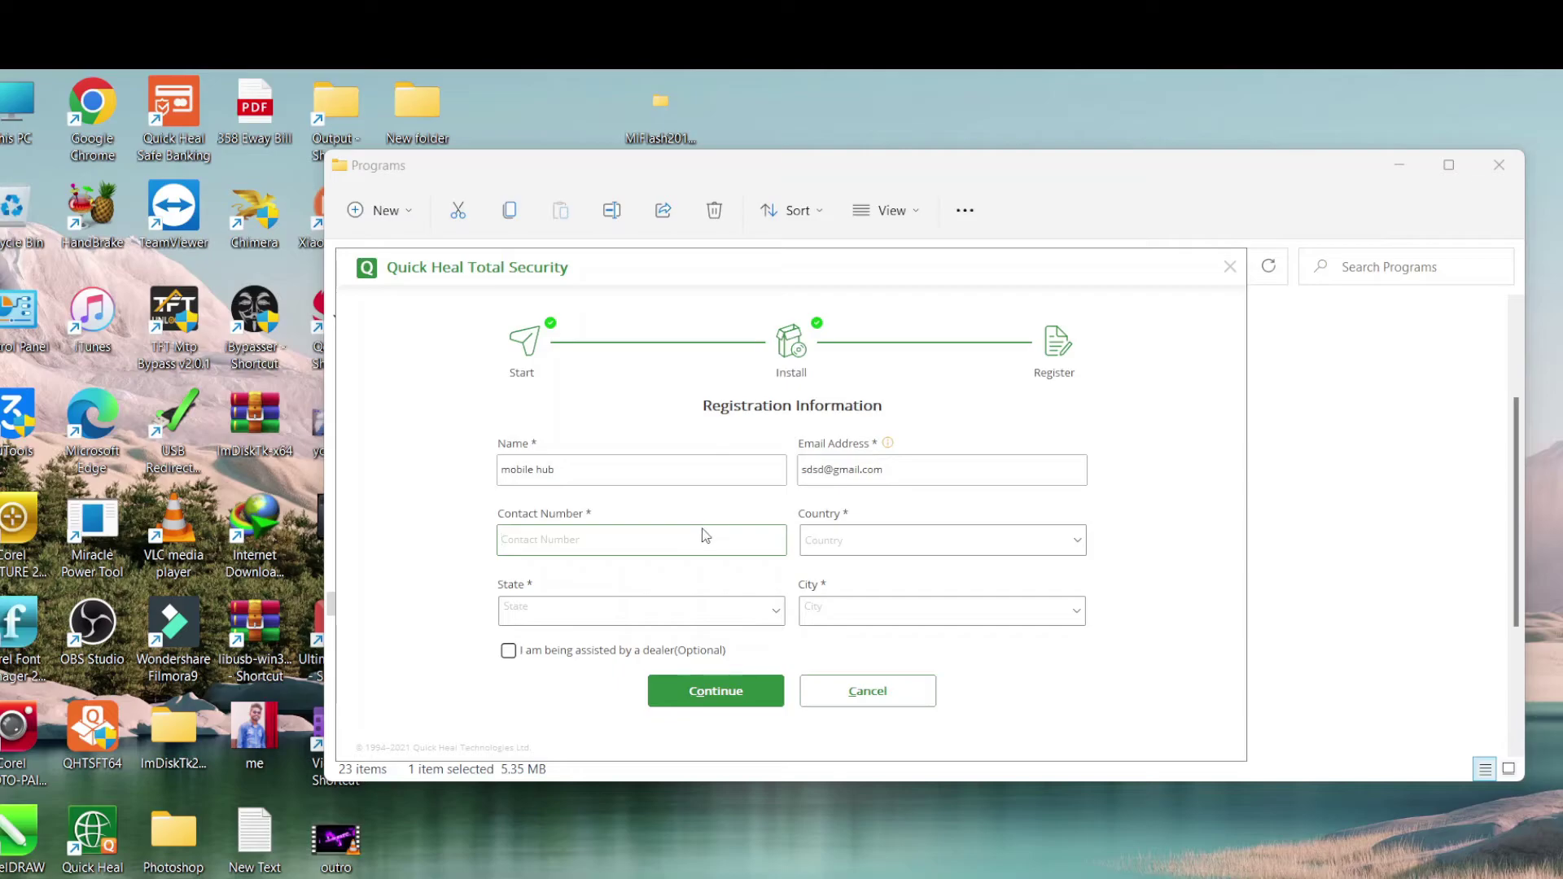
Choose India as the country and enter a state
{"action": "key", "text": "Tab"}
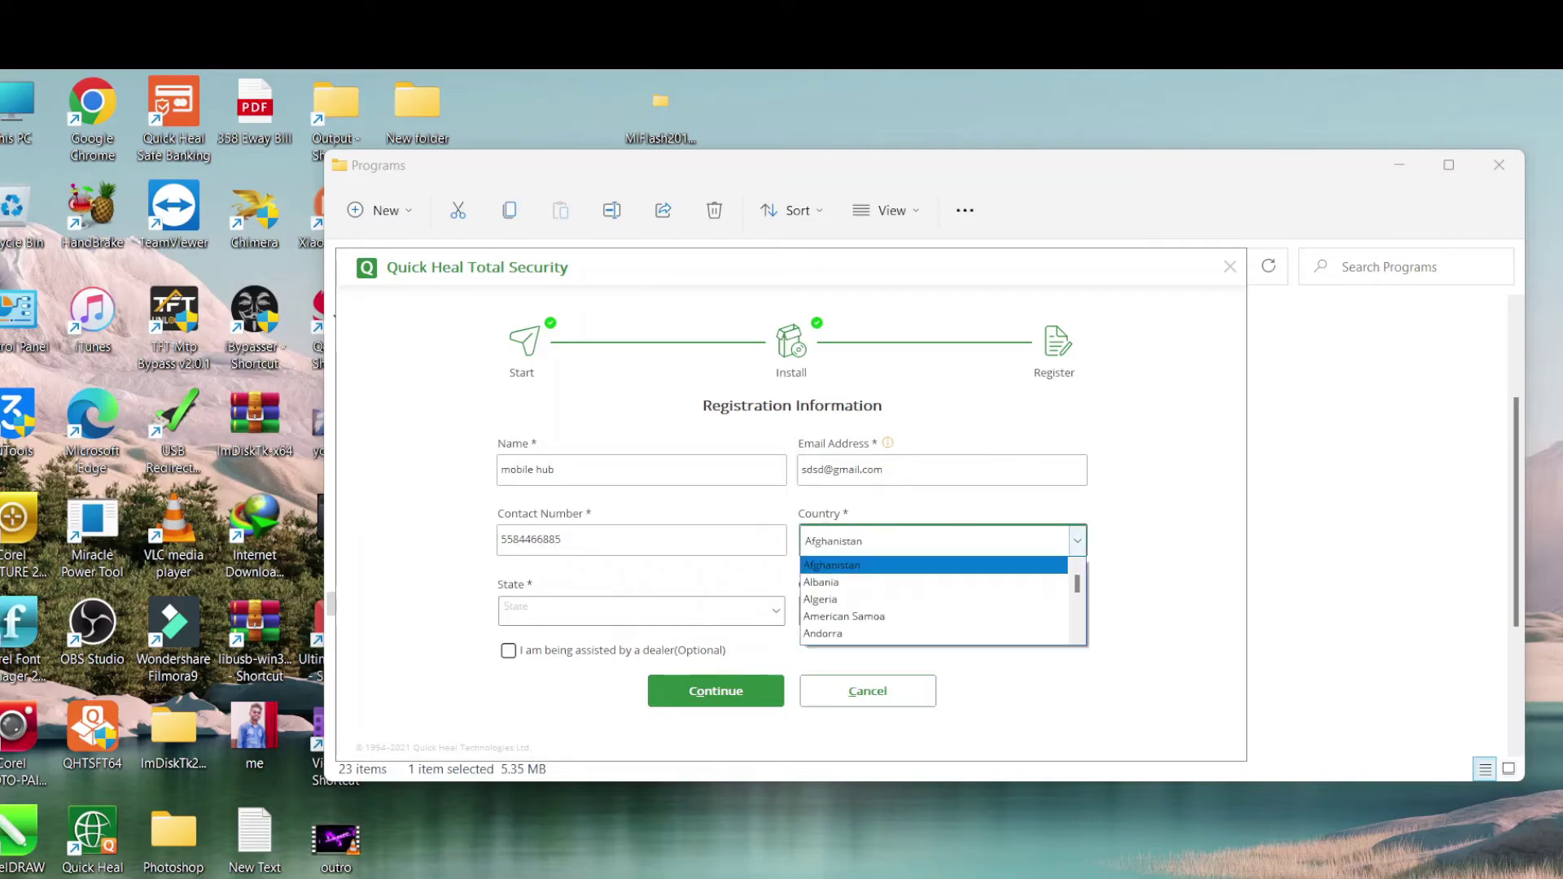
{"action": "type", "text": "in"}
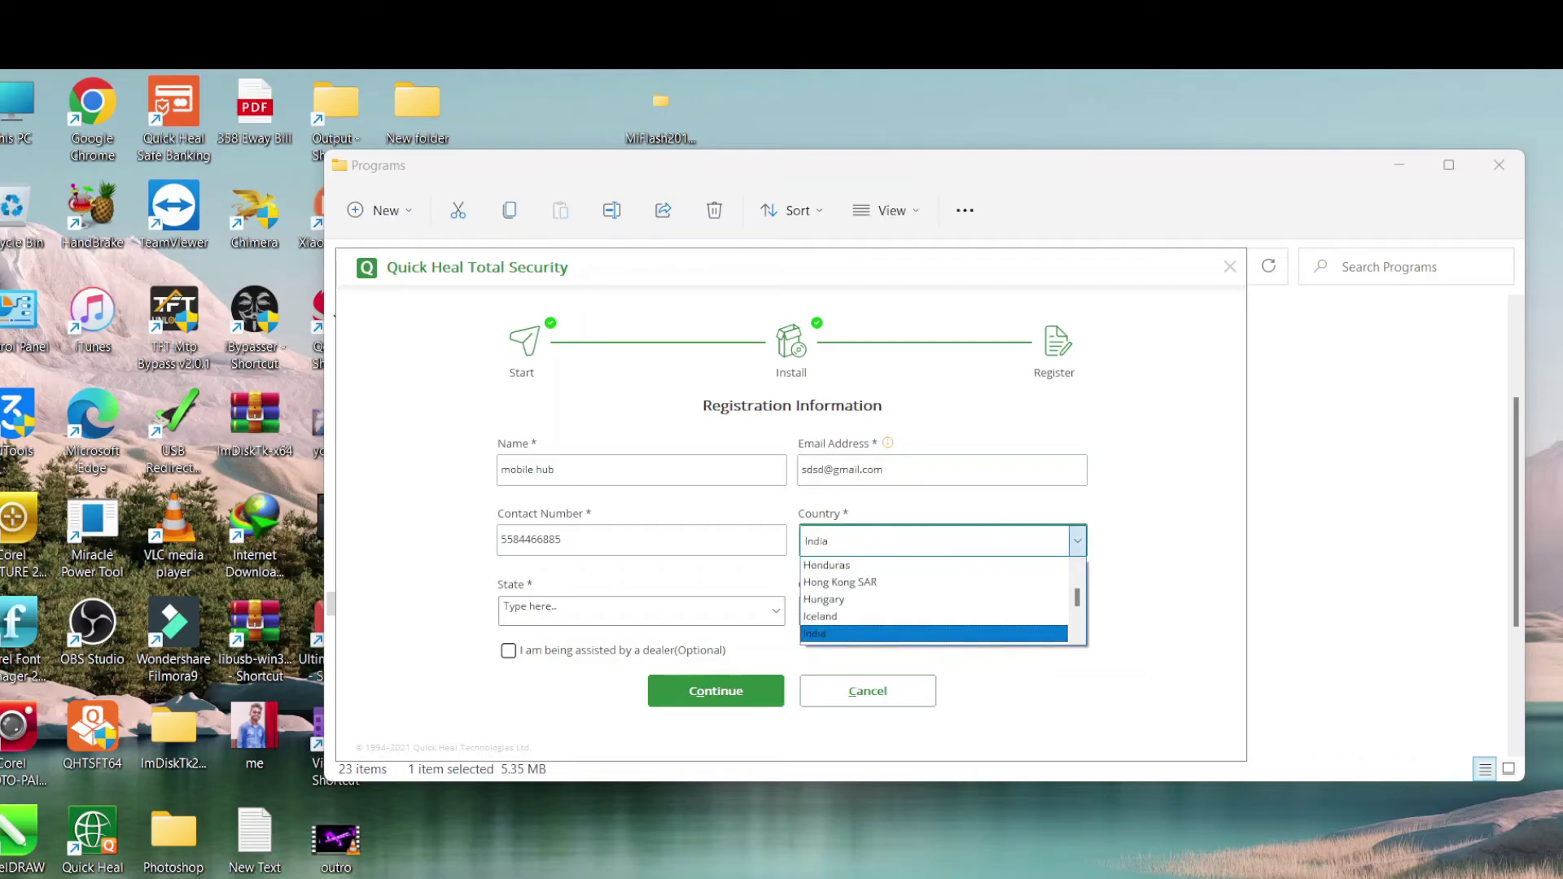
{"action": "key", "text": "Tab"}
{"action": "type", "text": "d"}
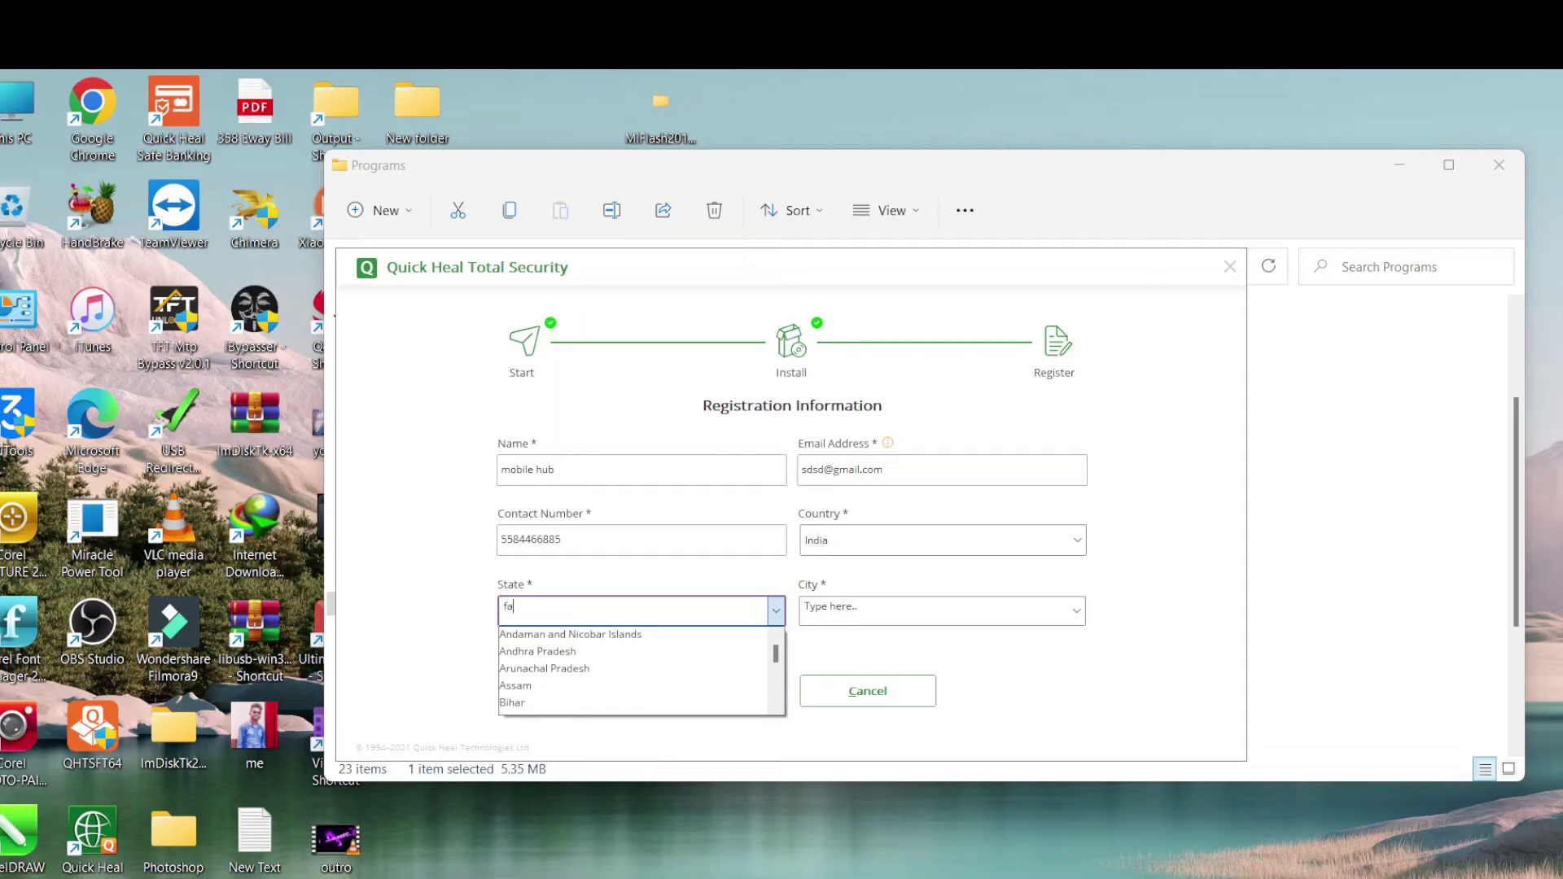
{"action": "type", "text": "a"}
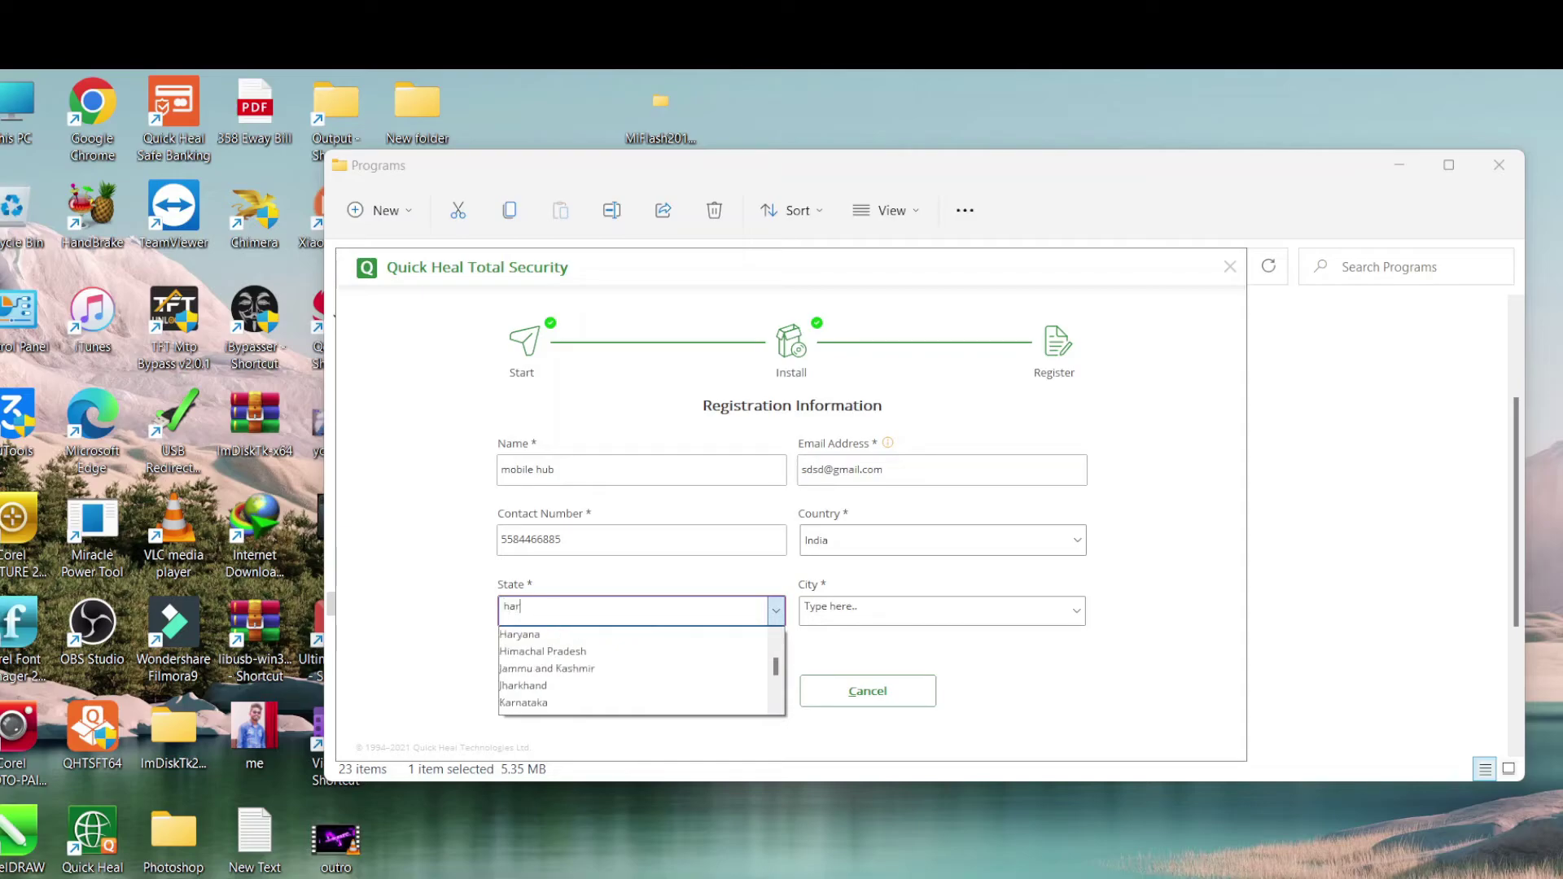
{"action": "key", "text": "Return"}
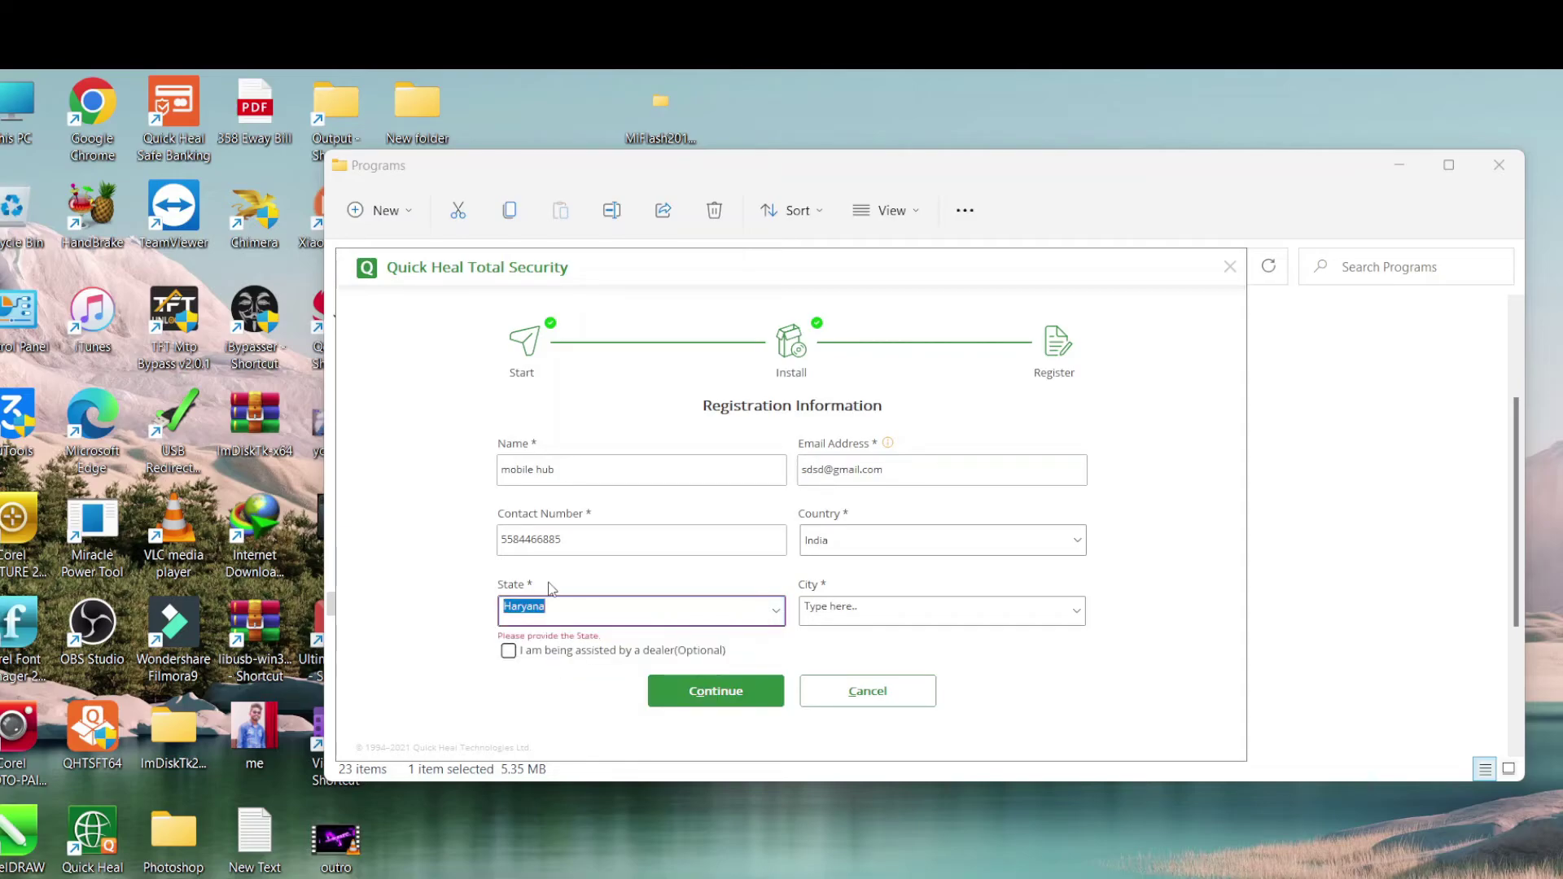
Correct the state to Haryana, pick Faridabad as the city, and submit the details
{"action": "left_click", "coordinate": [856, 612]}
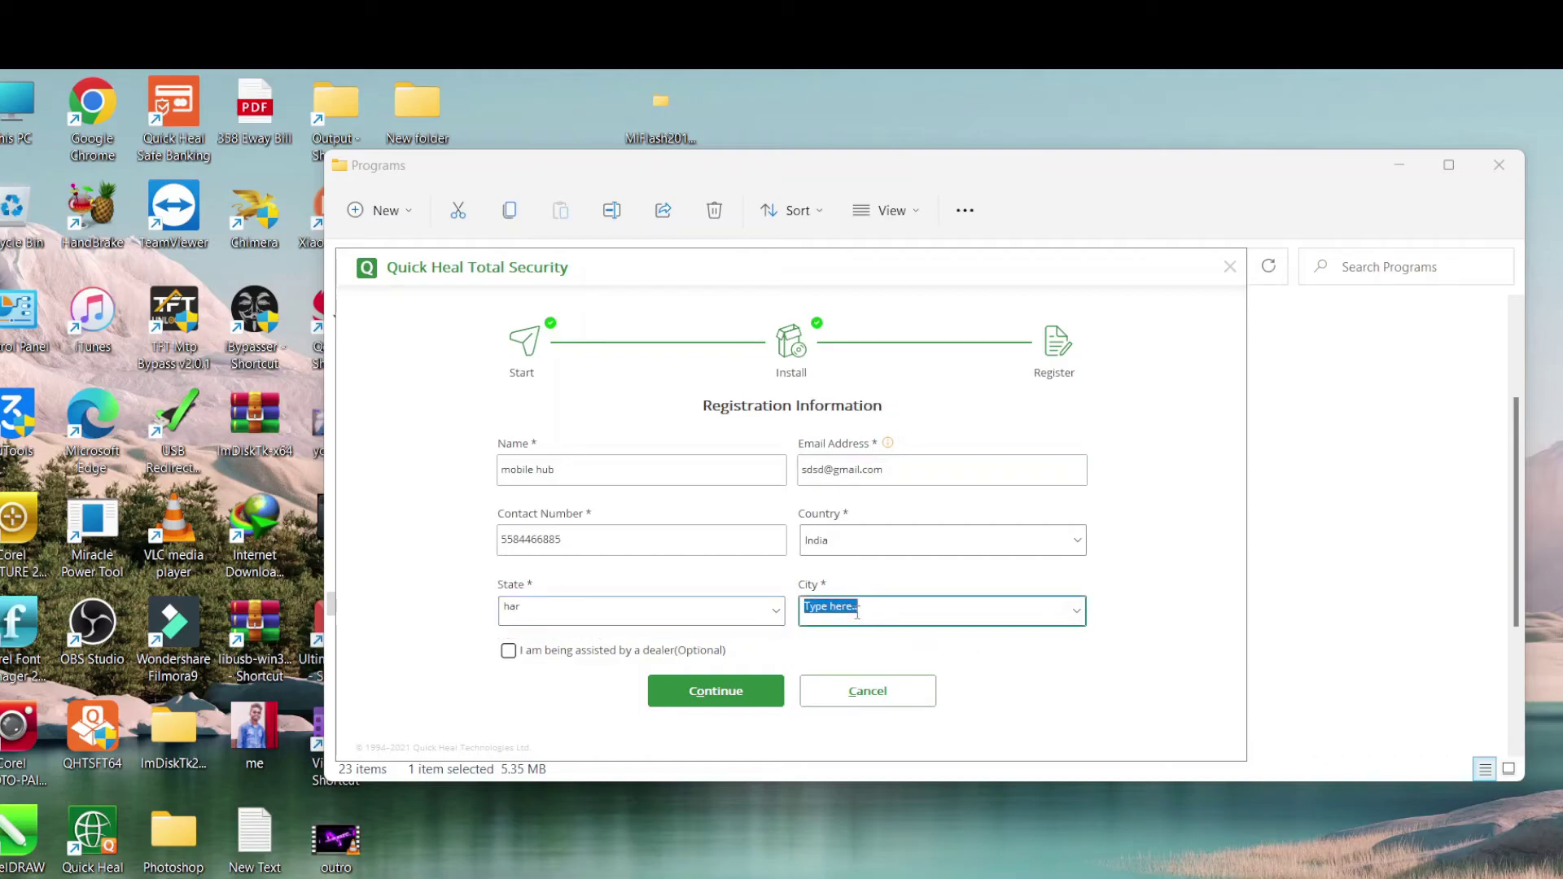
{"action": "left_click", "coordinate": [700, 606]}
{"action": "type", "text": "ha"}
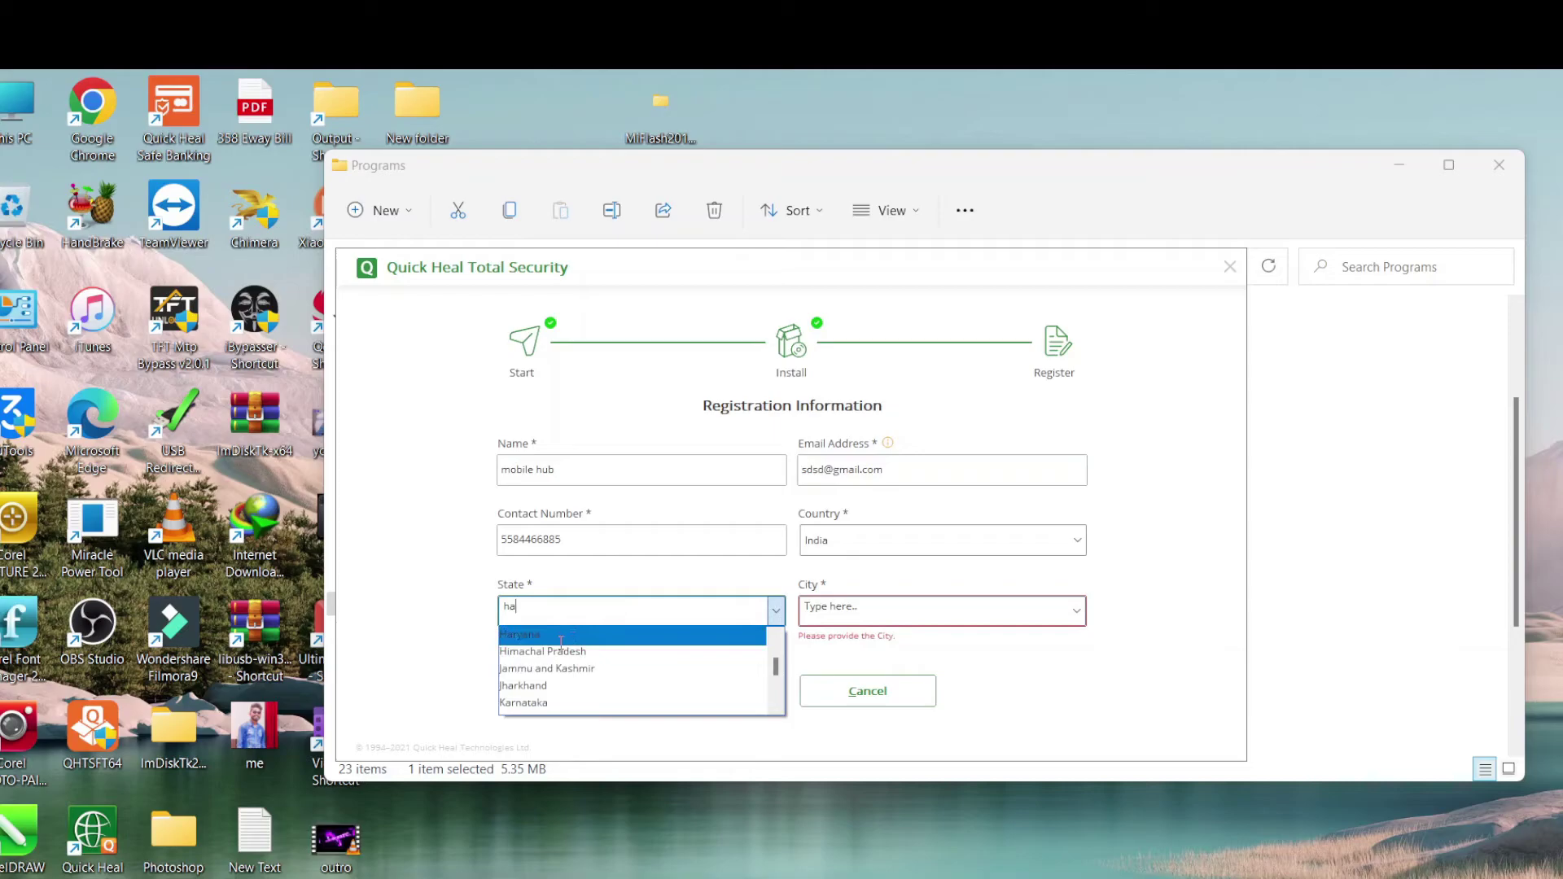
{"action": "left_click", "coordinate": [560, 642]}
{"action": "type", "text": "fa"}
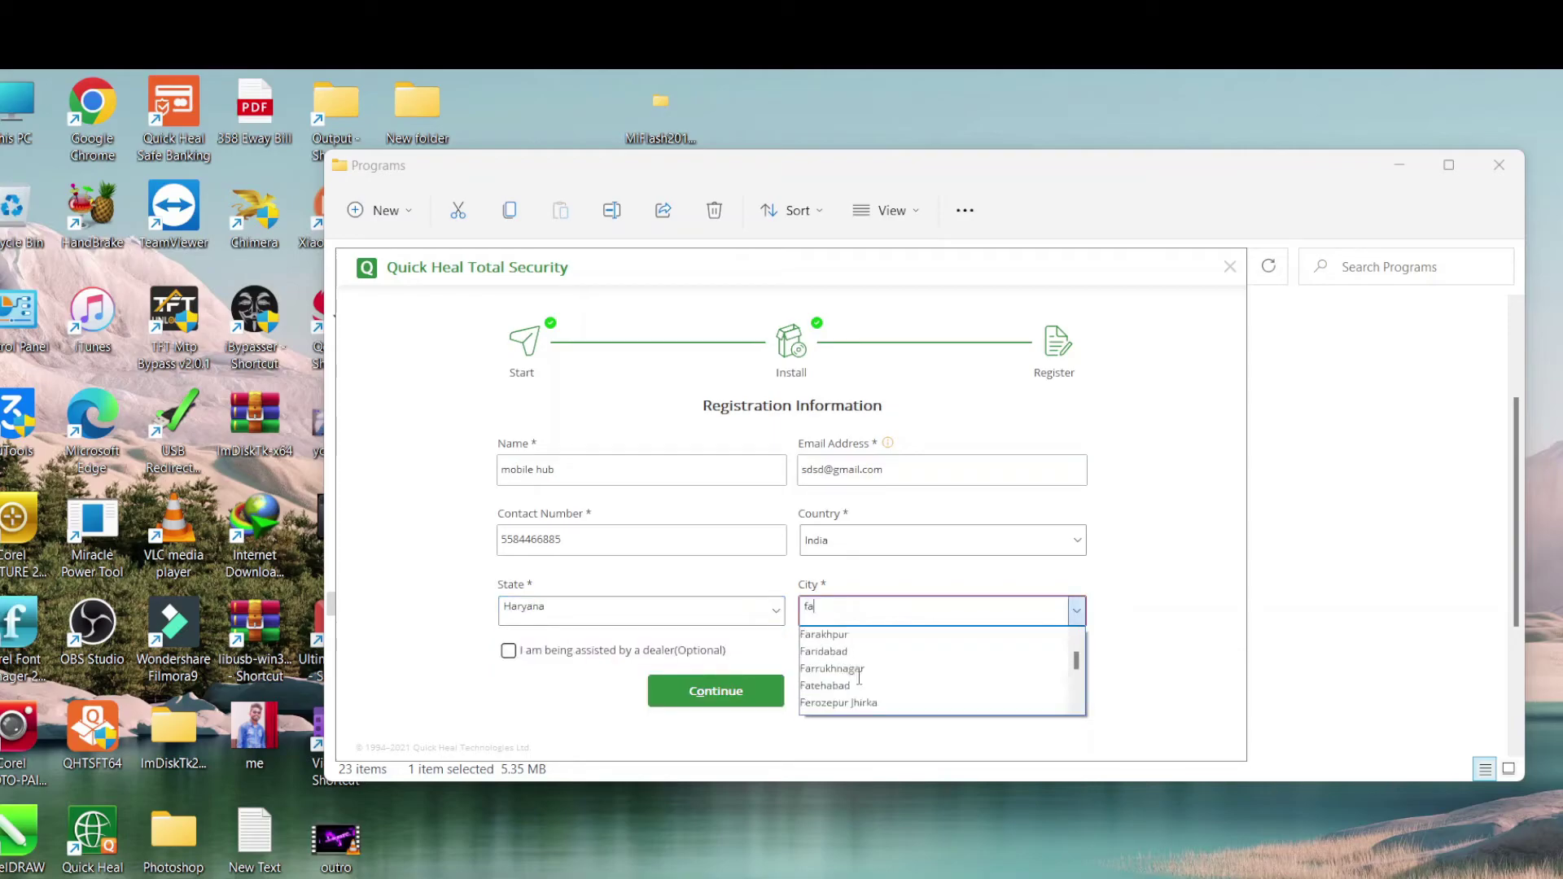
{"action": "left_click", "coordinate": [834, 653]}
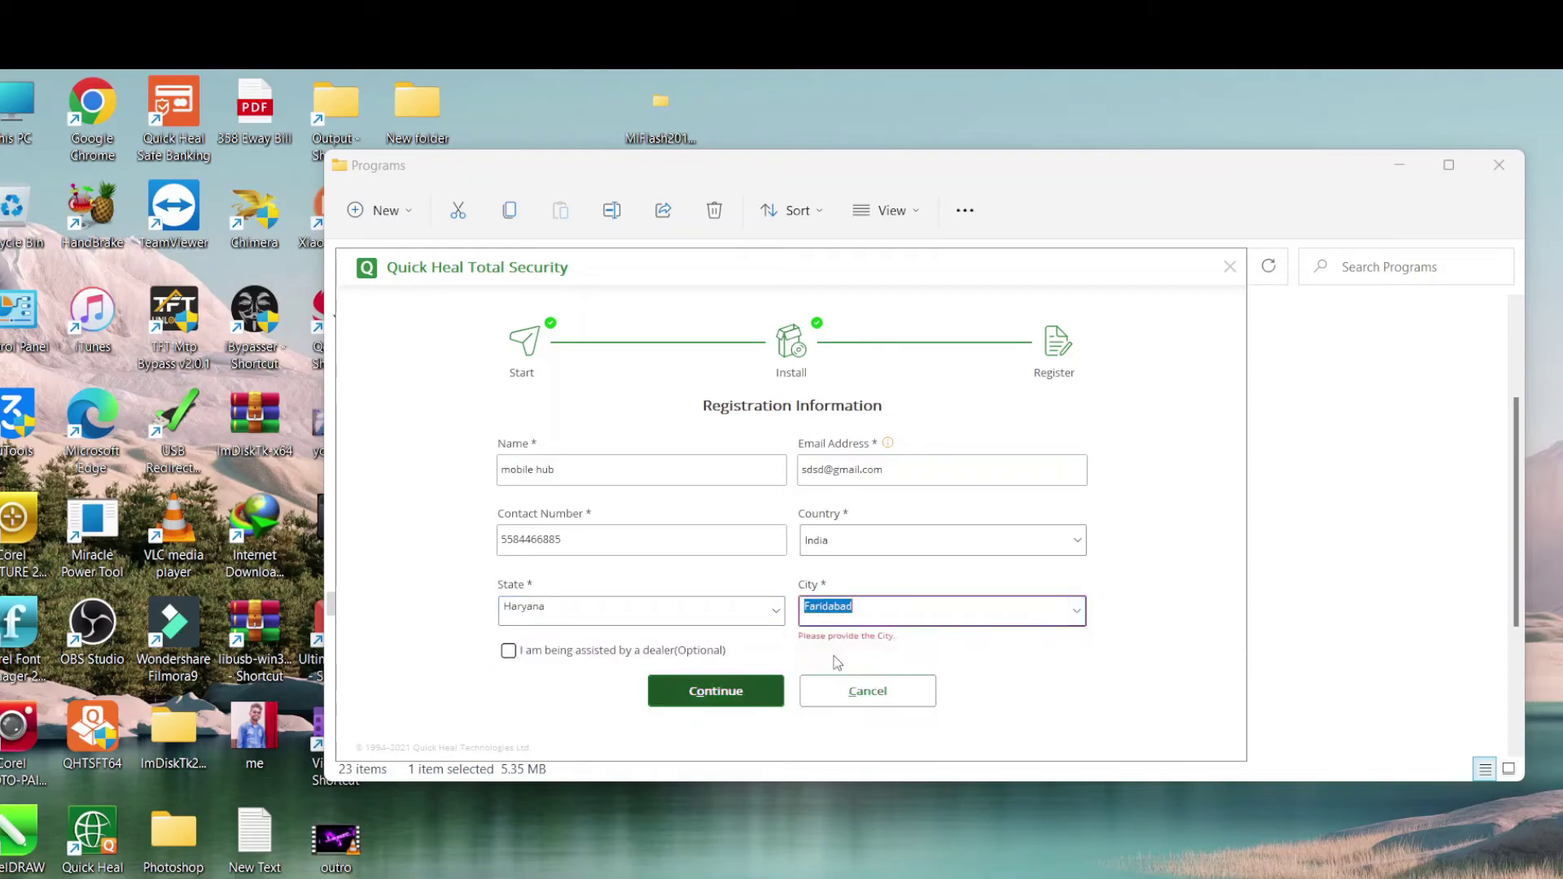
{"action": "left_click", "coordinate": [684, 693]}
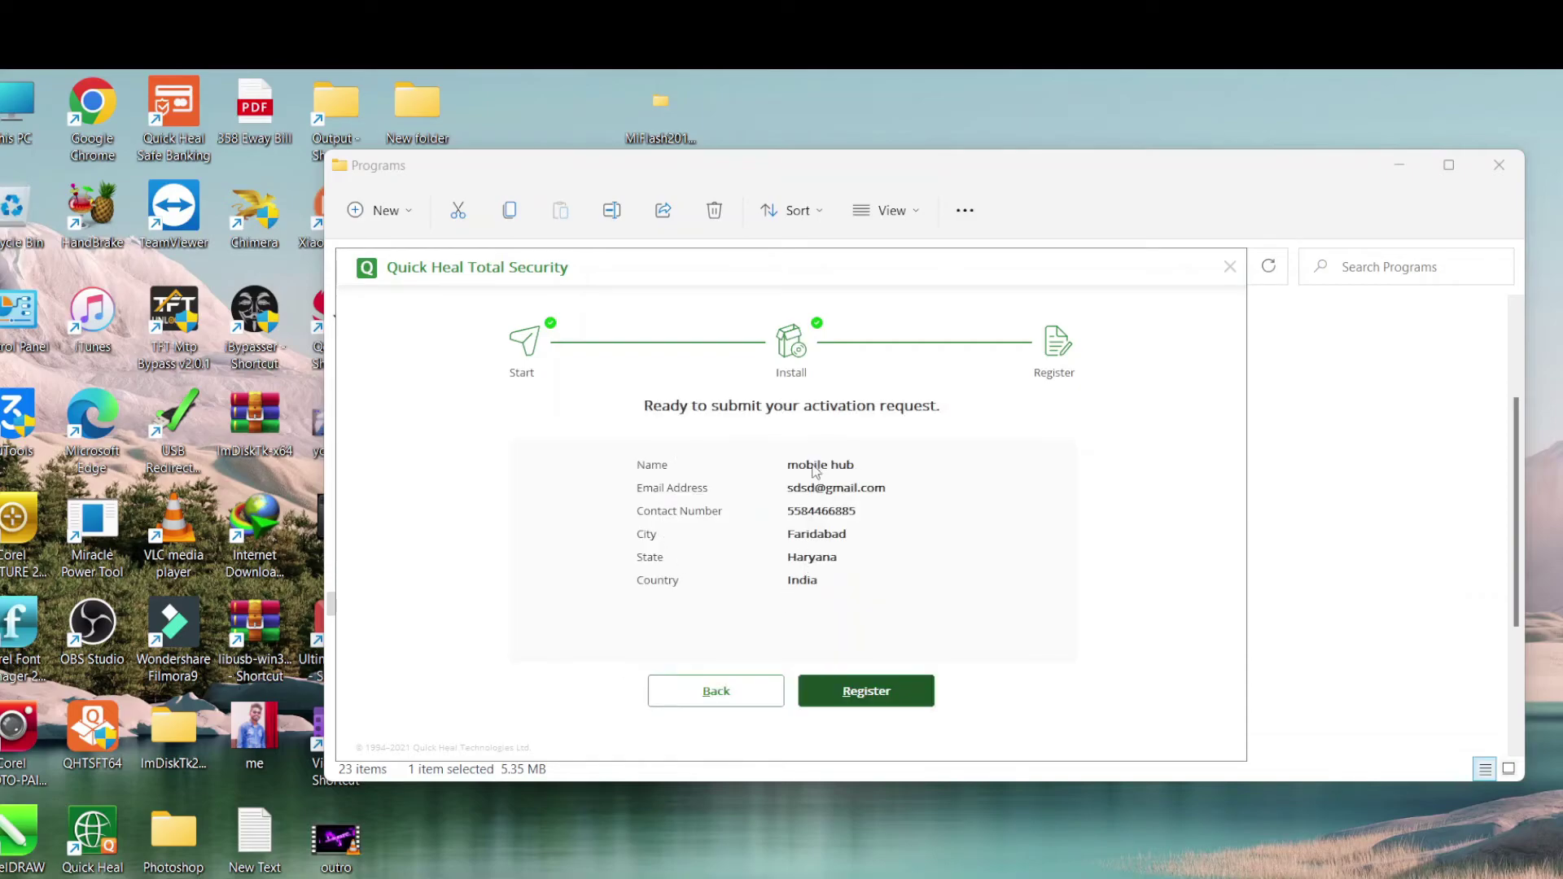
Register to activate the trial, finish the installer, and close the Anti-Tracker web page
{"action": "left_click", "coordinate": [866, 691]}
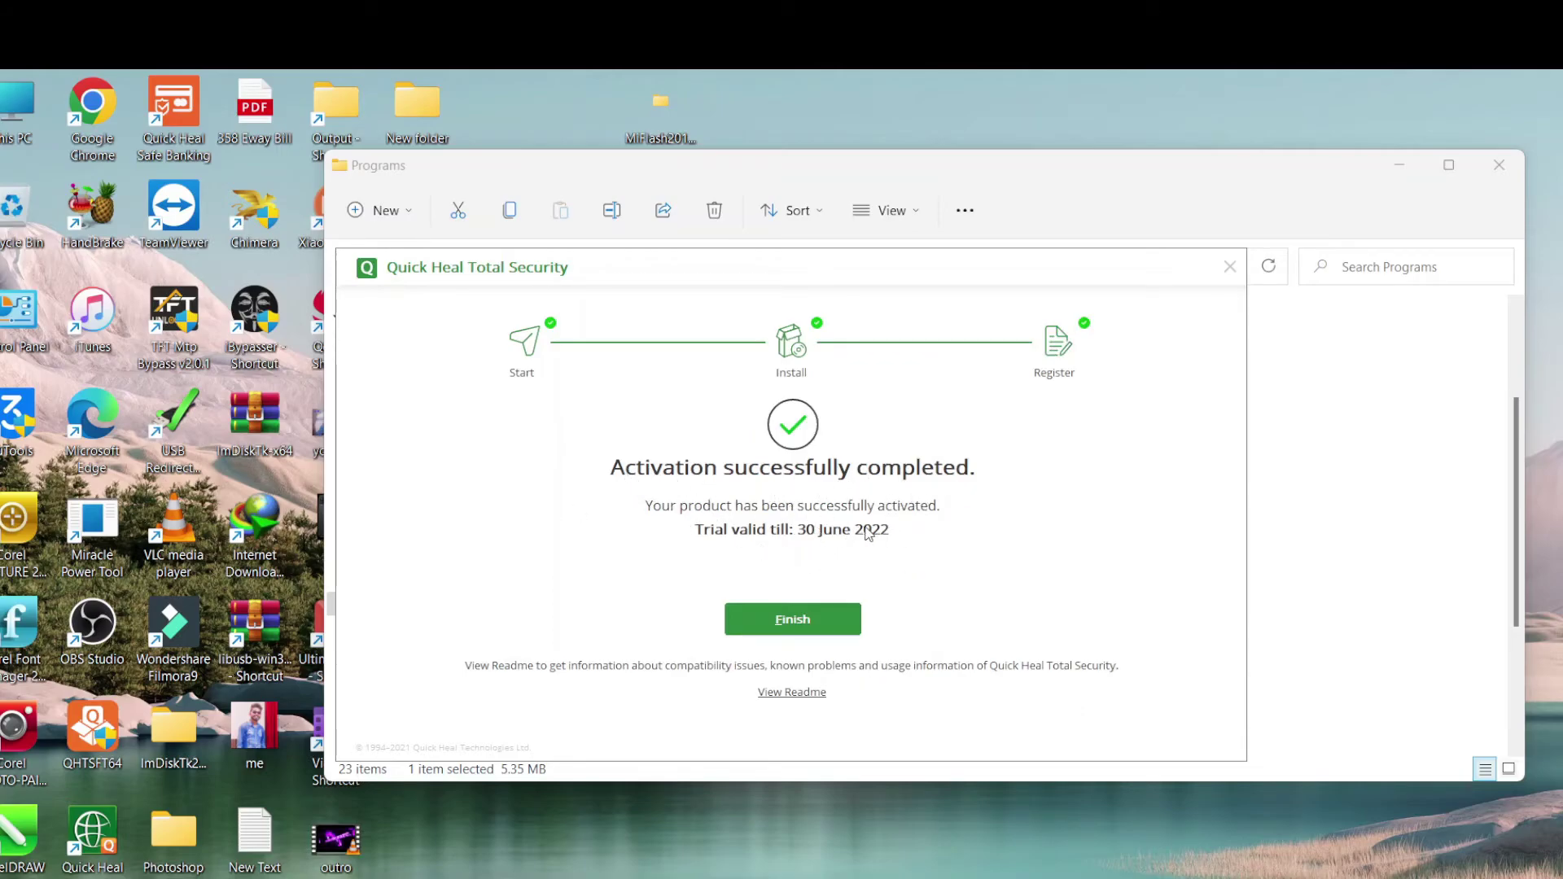
{"action": "left_click", "coordinate": [800, 626]}
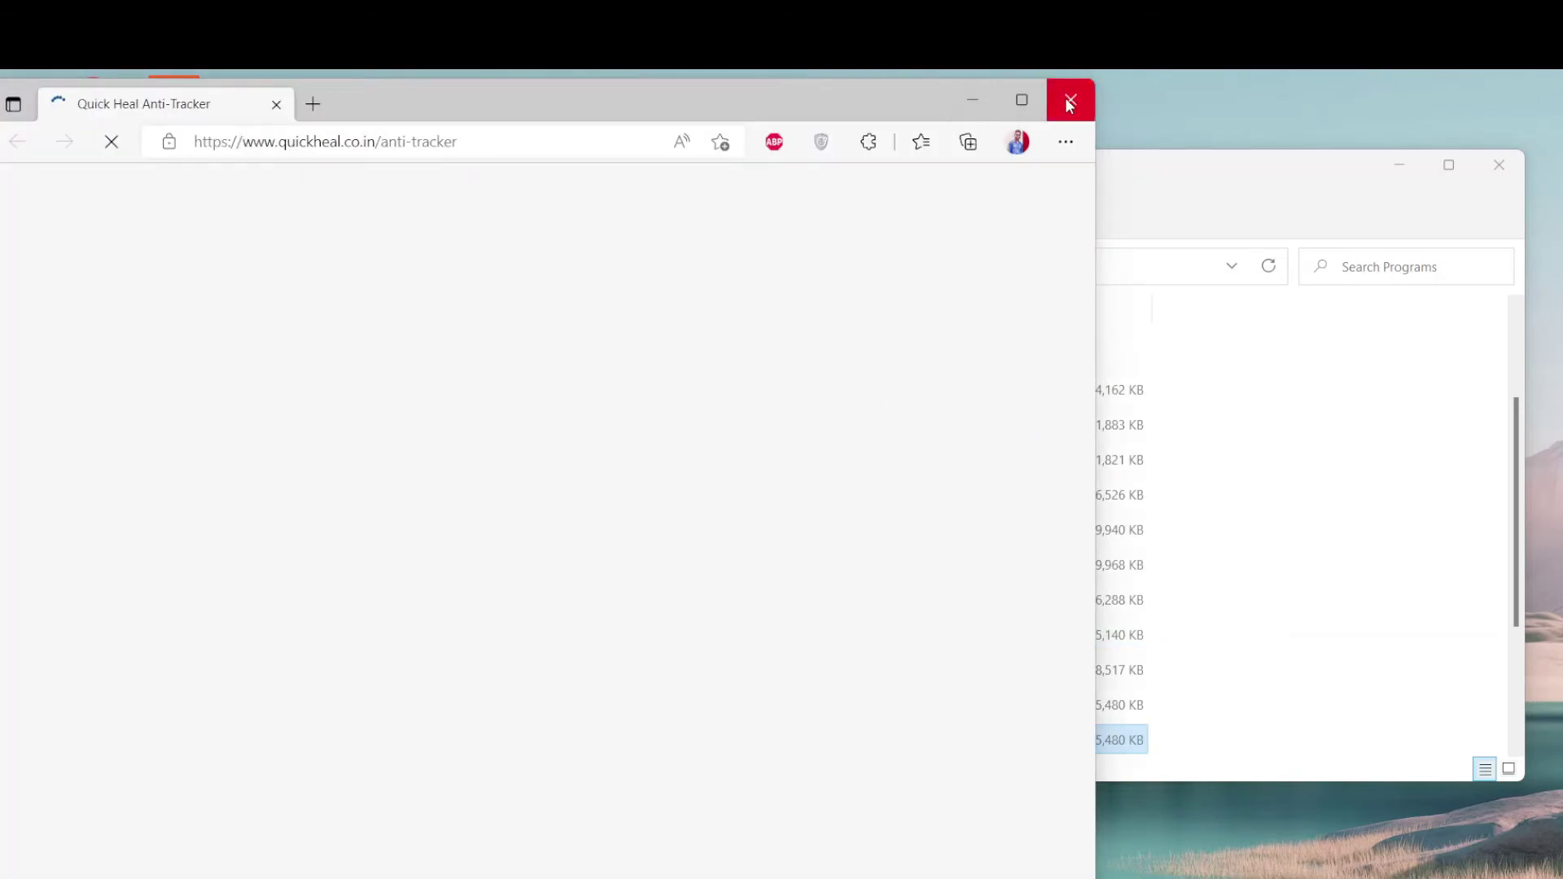
{"action": "left_click", "coordinate": [1069, 102]}
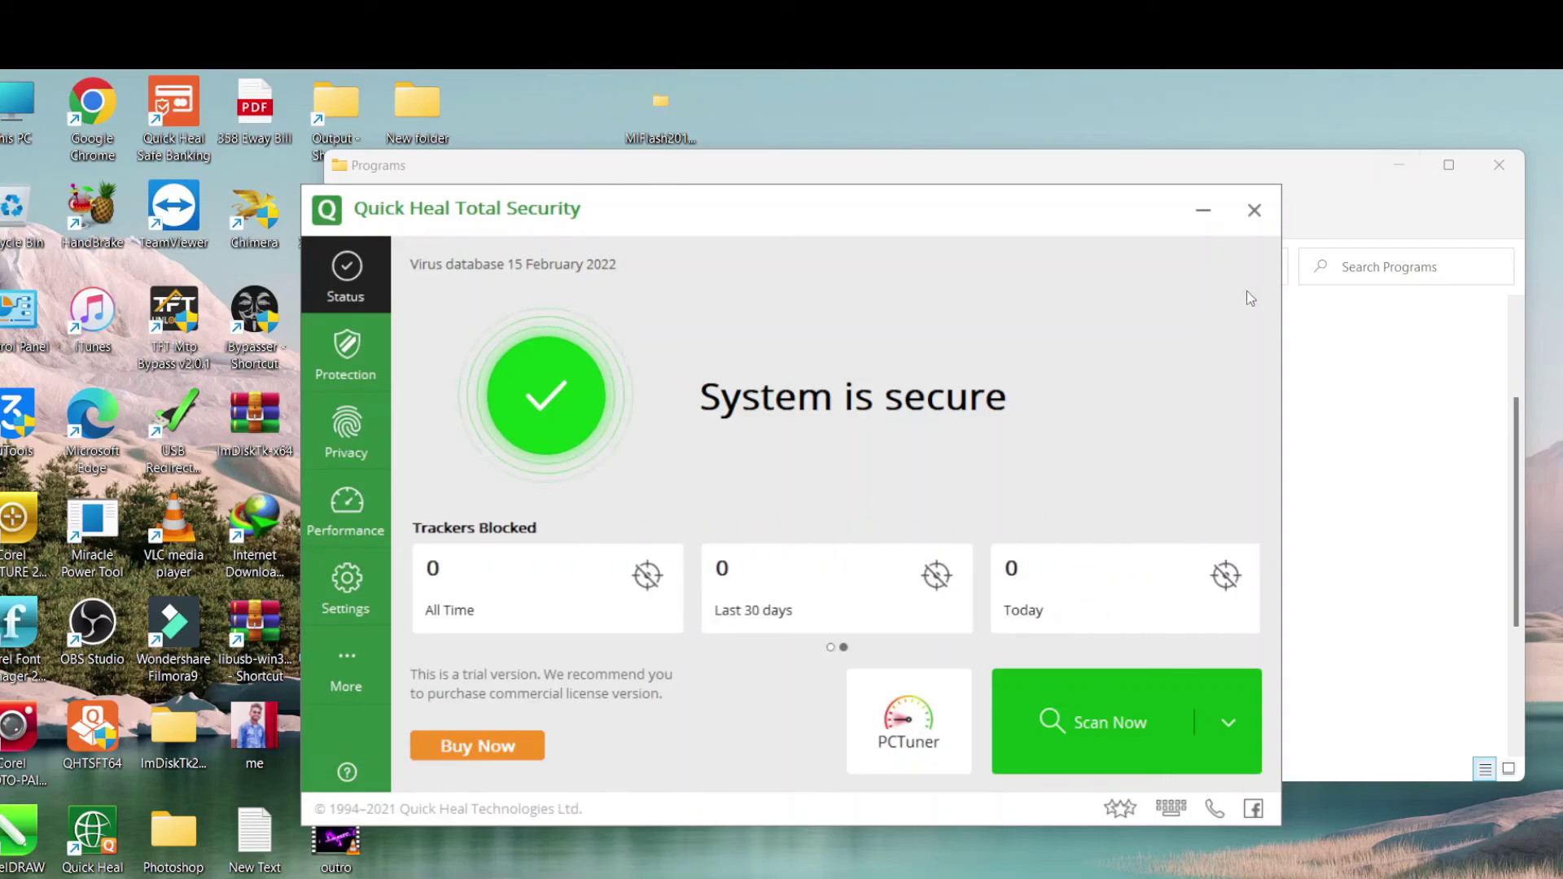
Launch PCTuner from the Quick Heal Total Security Status page
{"action": "left_click", "coordinate": [909, 727]}
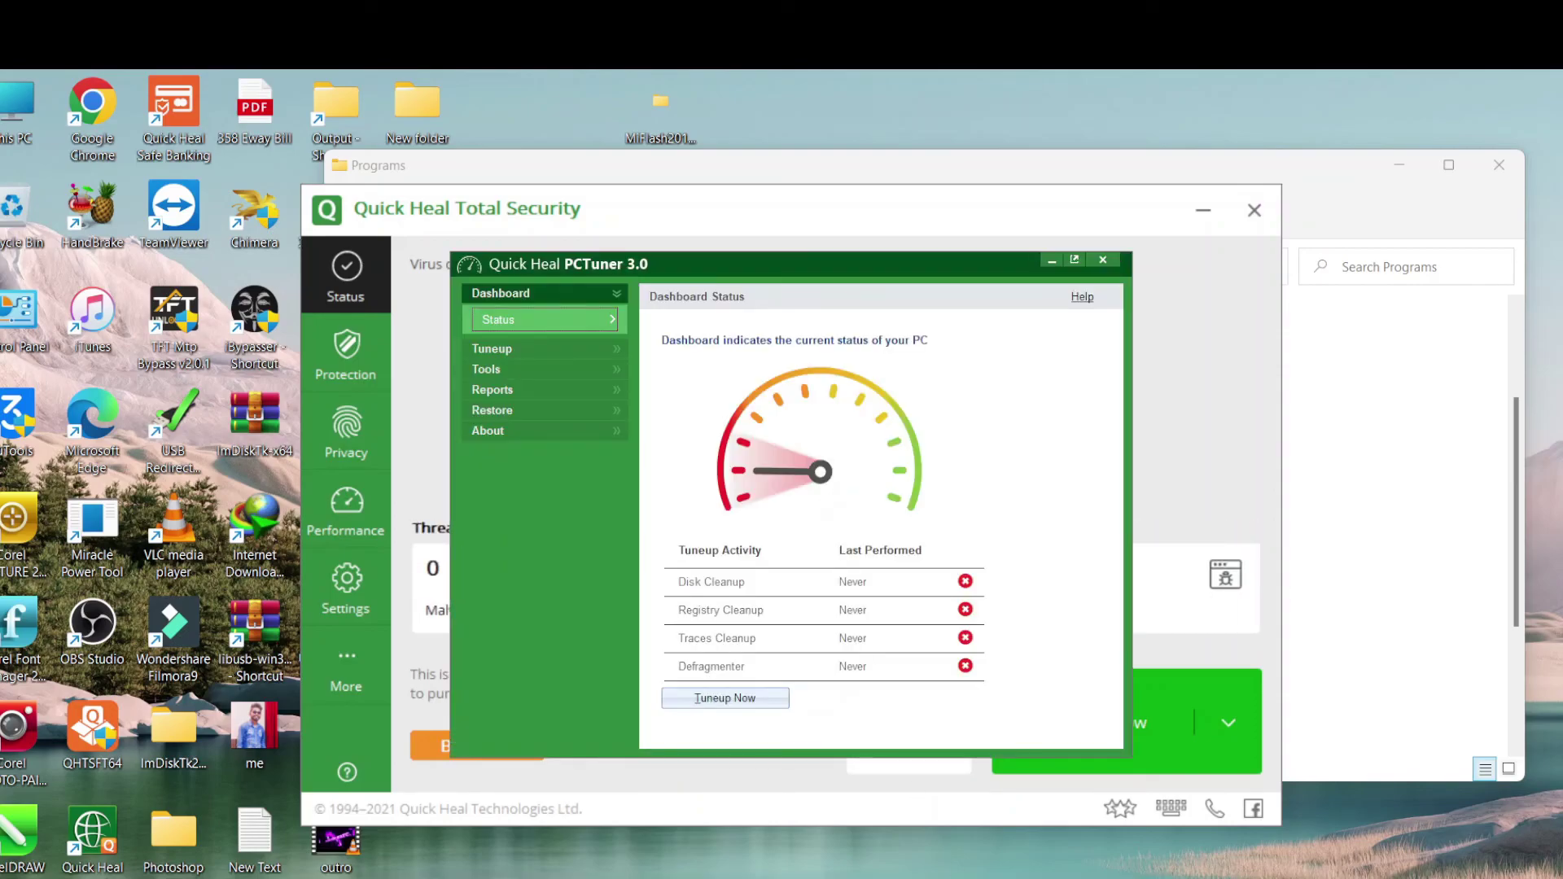
{"action": "left_click", "coordinate": [969, 826]}
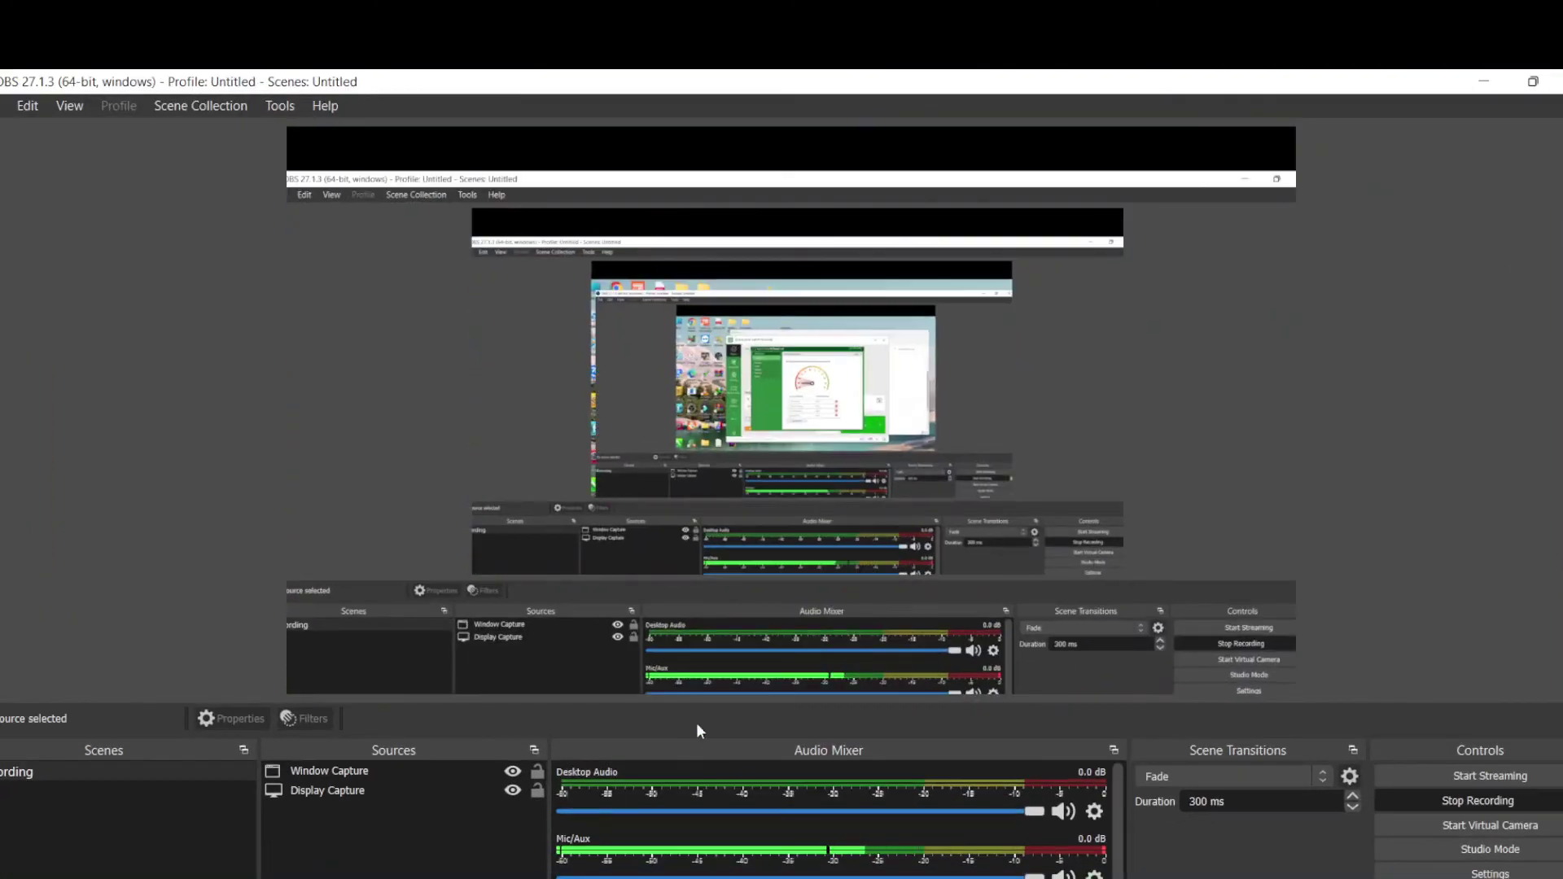
{"action": "left_click", "coordinate": [1396, 806]}
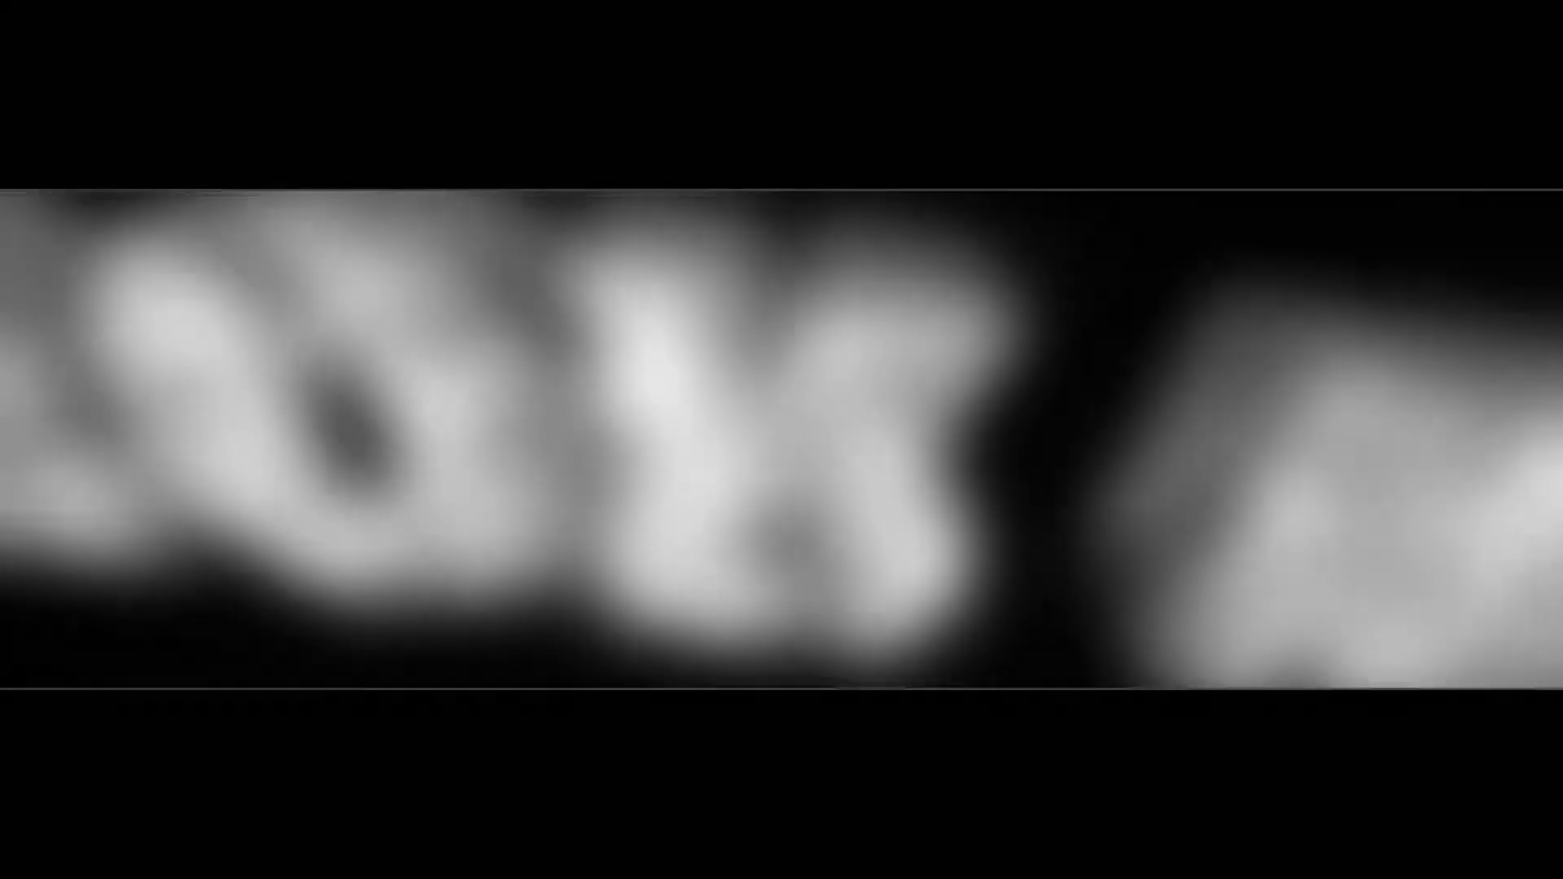